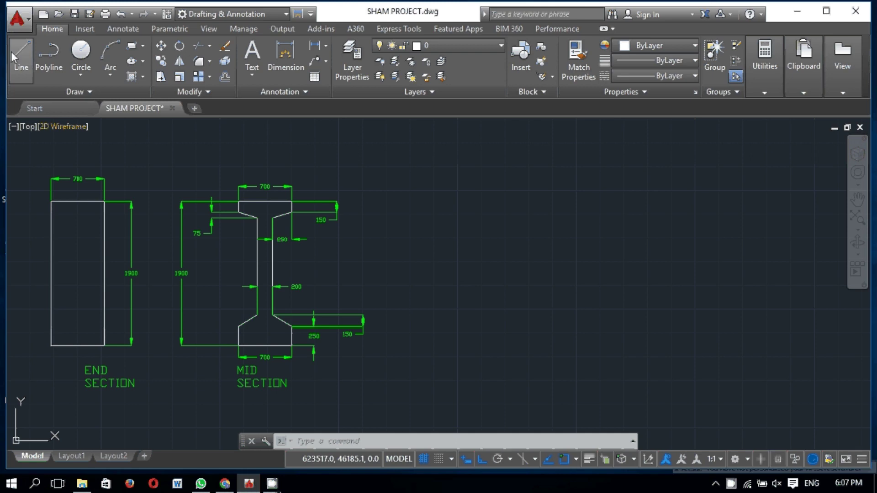
# Step: Draw the end outline: 400 down, 730 right, then a long vertical to bottom flange level
pyautogui.click(18, 51)
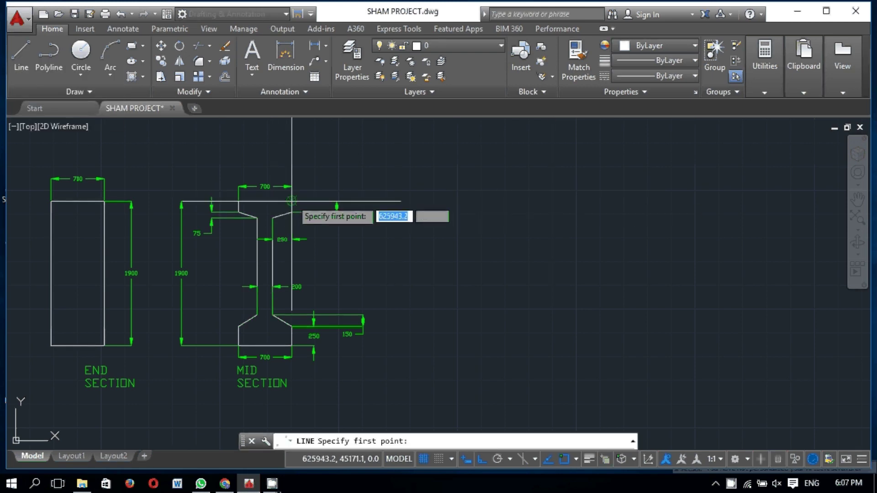
pyautogui.click(463, 200)
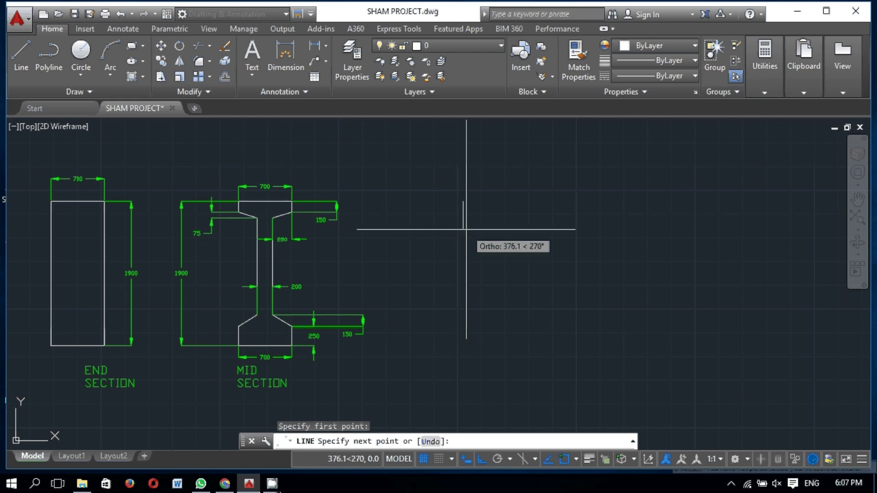
pyautogui.write('4')
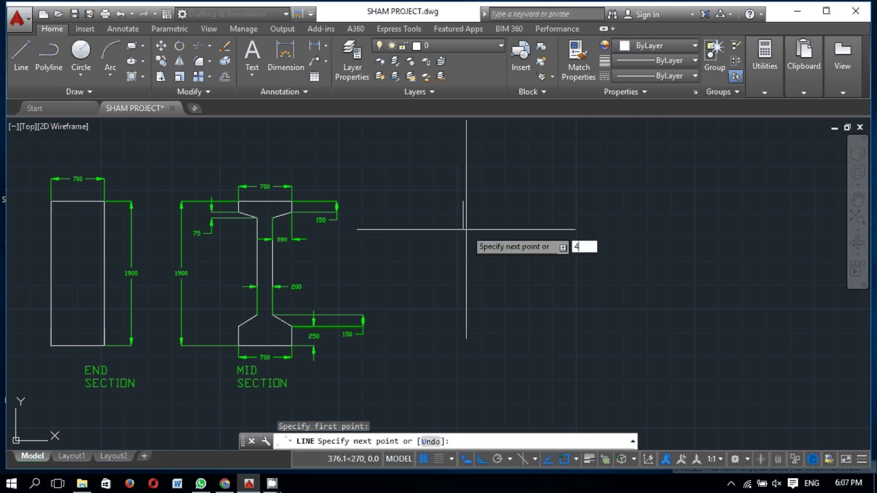
pyautogui.write('00')
pyautogui.press('Return')
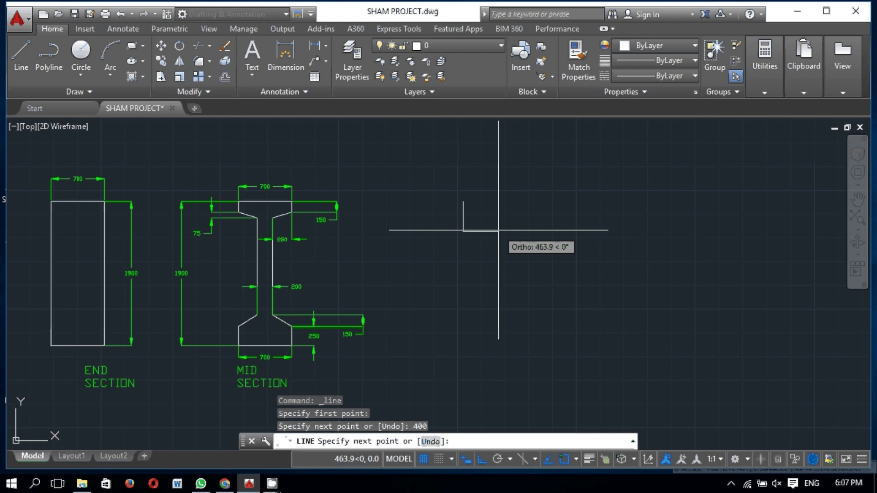
pyautogui.write('73')
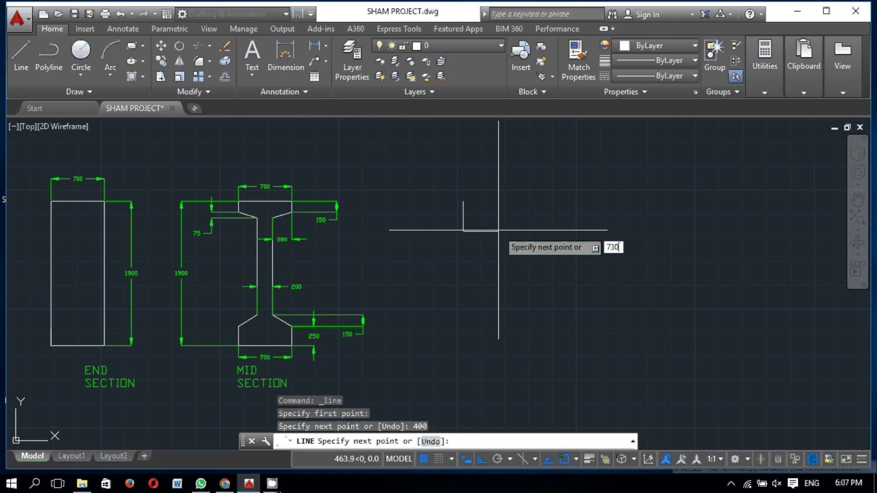
pyautogui.write('0')
pyautogui.press('Return')
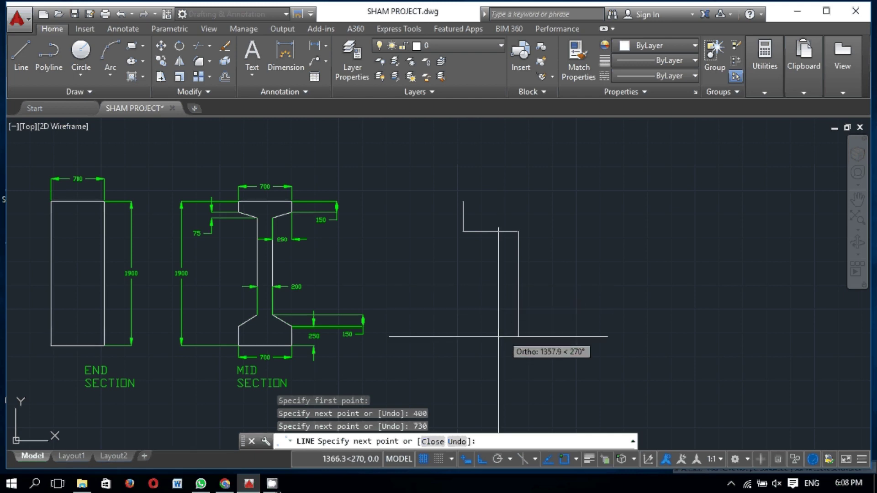
pyautogui.press('F8')
pyautogui.press('F8')
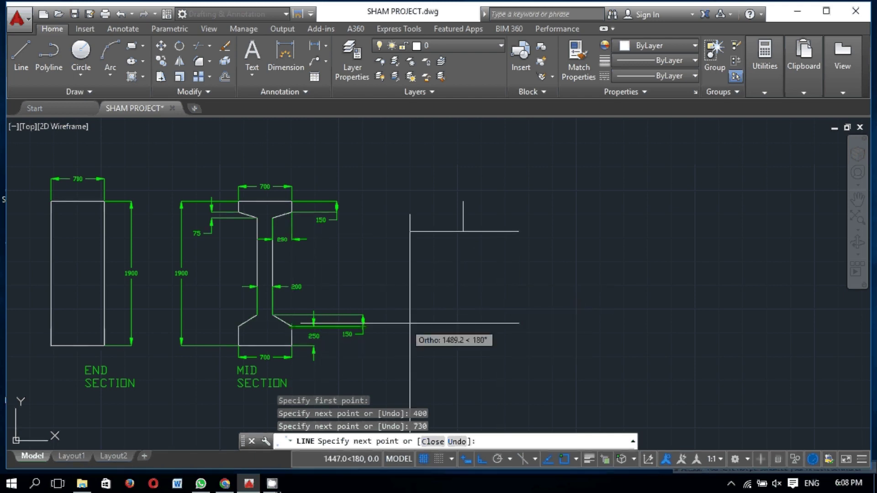
pyautogui.click(519, 327)
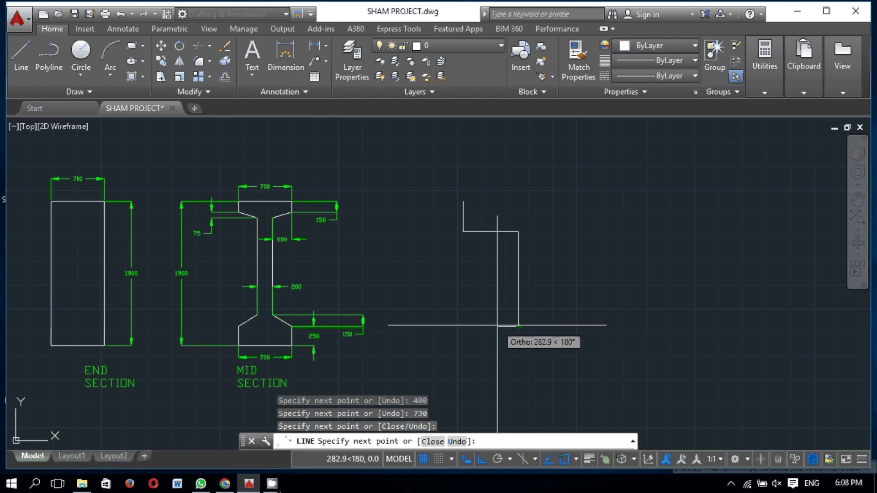
# Step: Offset the long vertical line 200 to both its left and right sides
pyautogui.press('Return')
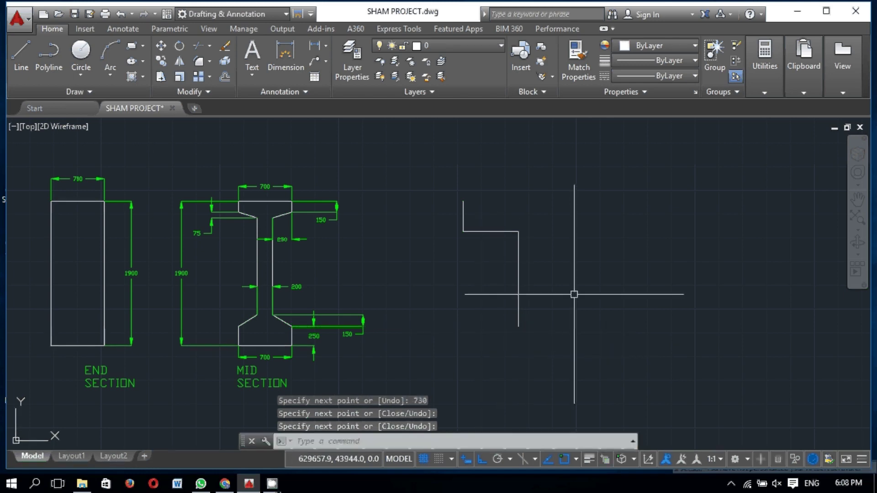
pyautogui.write('o')
pyautogui.press('Return')
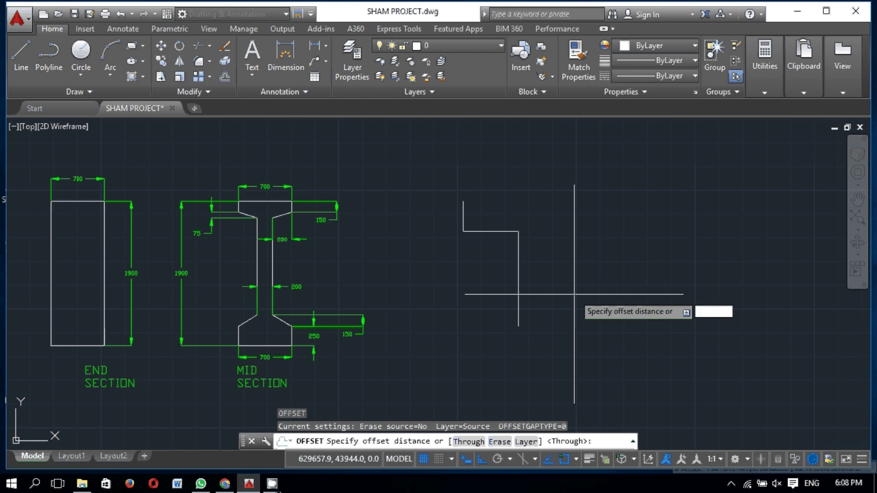
pyautogui.write('20')
pyautogui.write('0')
pyautogui.press('Return')
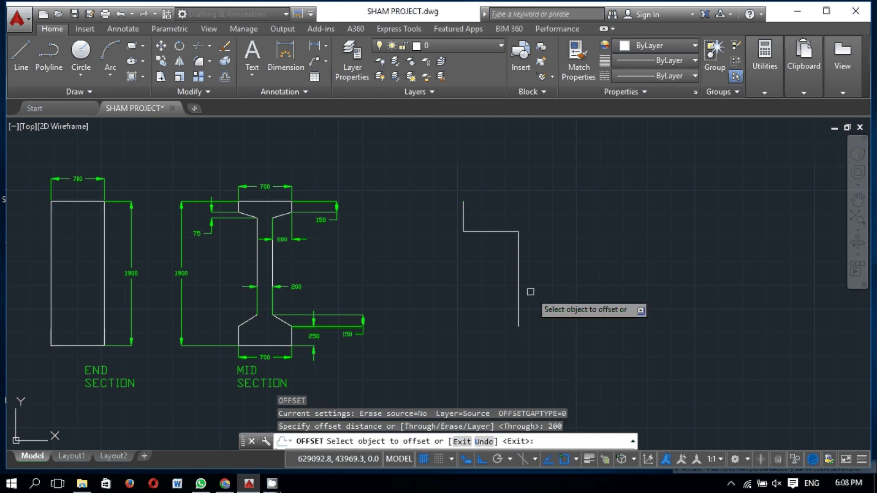
pyautogui.click(519, 297)
pyautogui.click(454, 295)
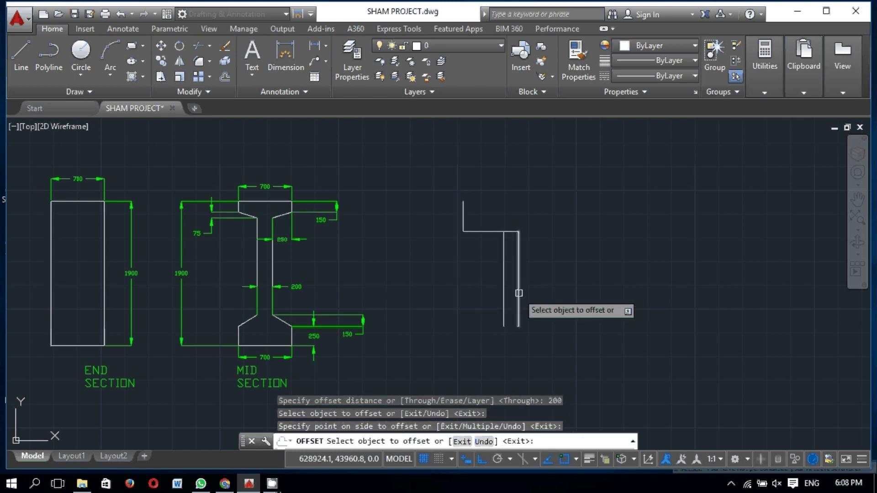
pyautogui.click(518, 299)
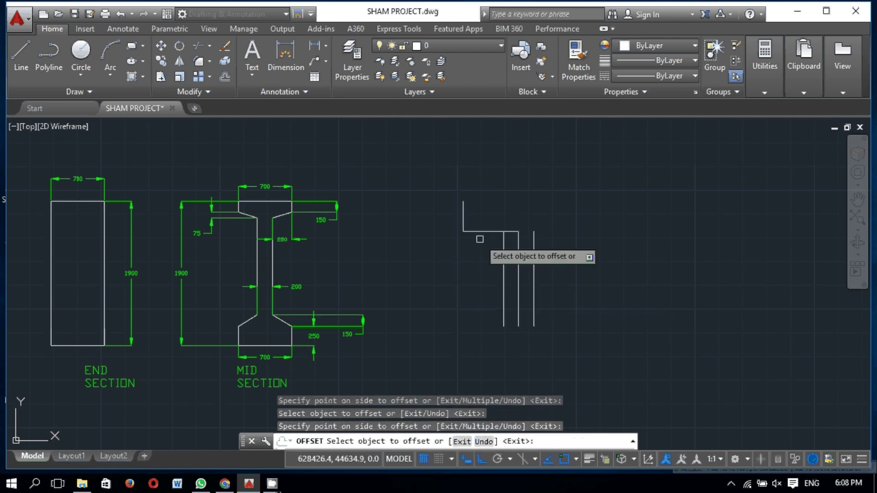
# Step: Extend the top edge 2000 to the right from the outline's corner, ending in a short upturn
pyautogui.press('Return')
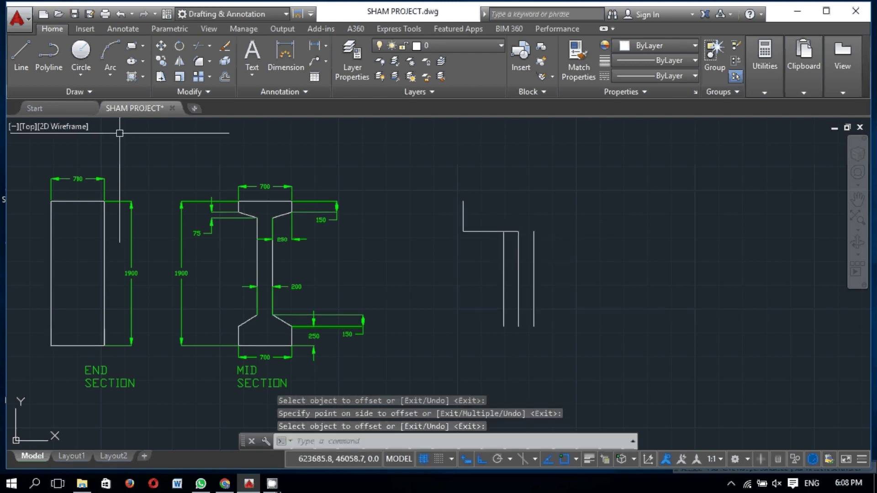
pyautogui.click(26, 46)
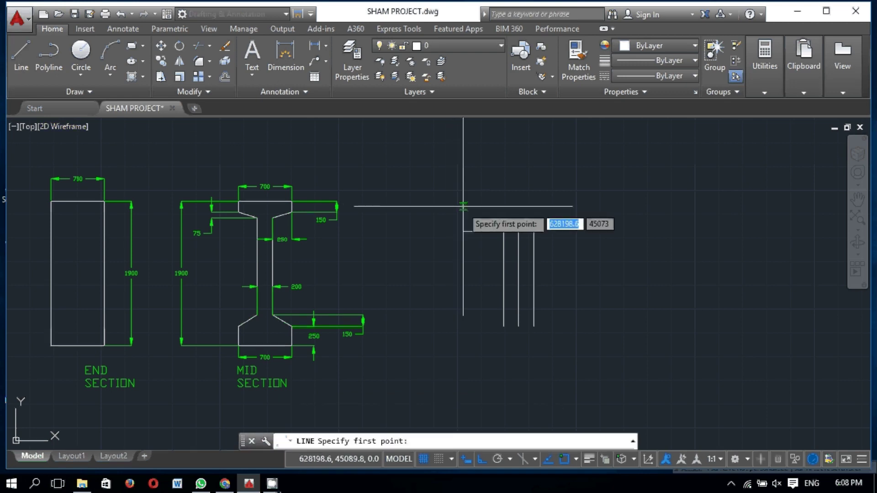
pyautogui.click(467, 199)
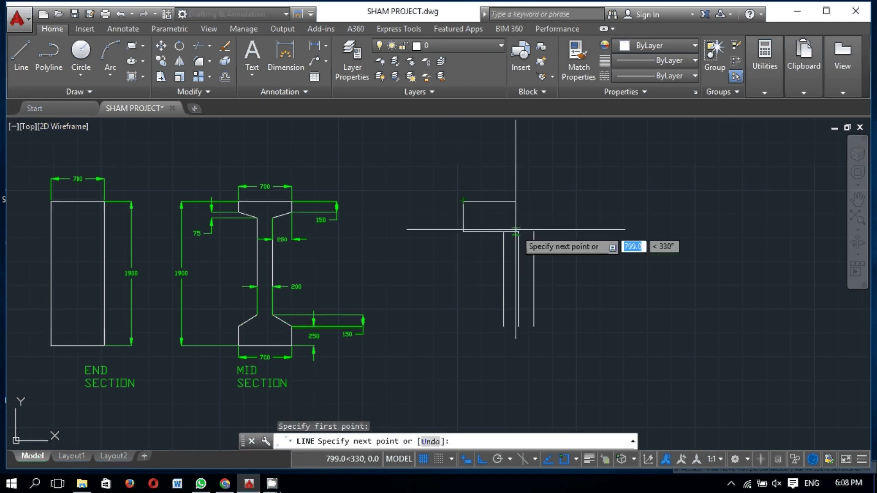
pyautogui.click(518, 201)
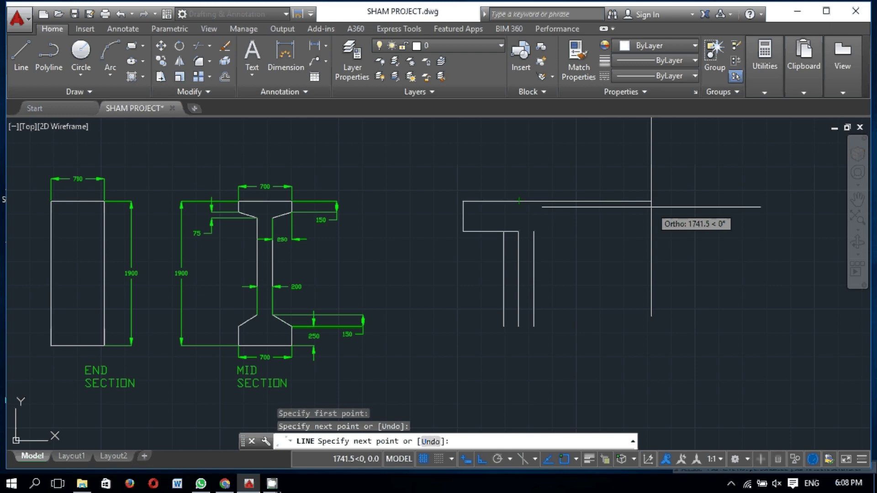
pyautogui.write('200')
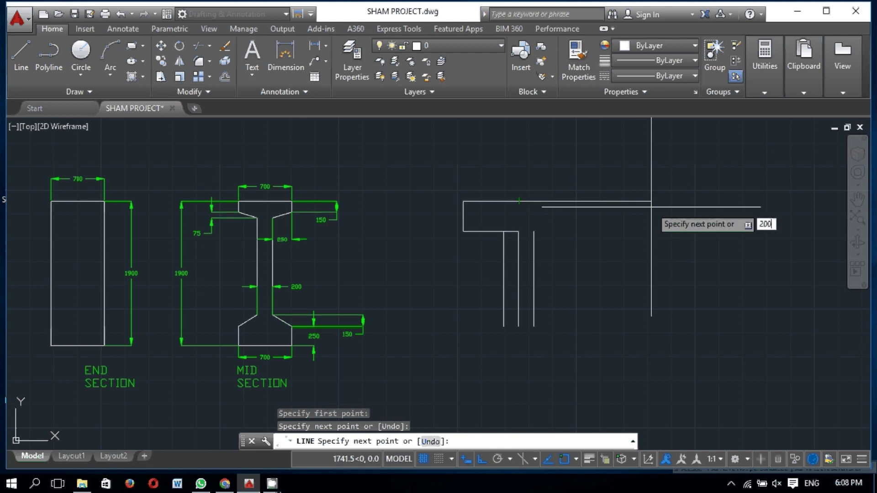
pyautogui.write('0')
pyautogui.press('Return')
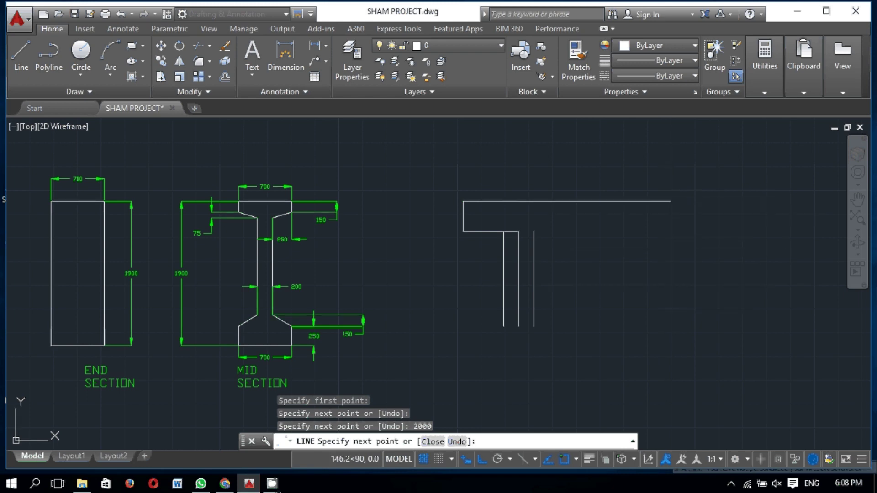
pyautogui.click(669, 189)
pyautogui.press('Return')
pyautogui.scroll(-2, 417, 230)
pyautogui.scroll(2, 498, 247)
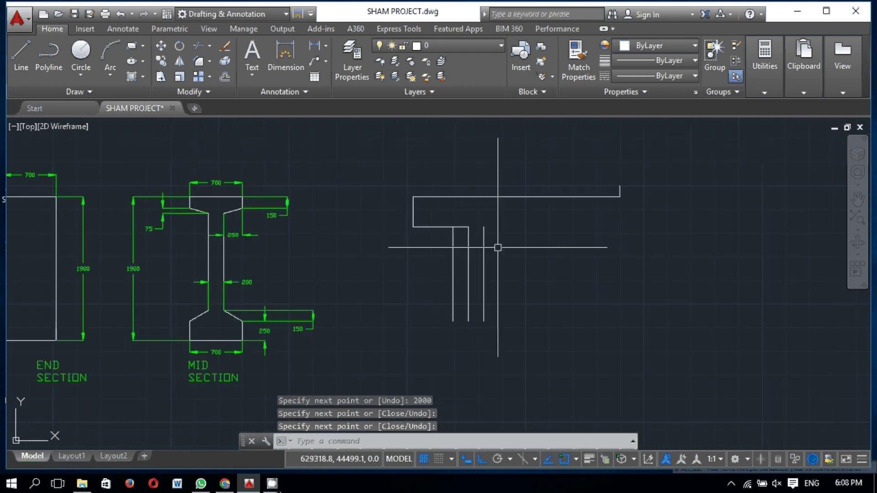
pyautogui.scroll(2, 501, 248)
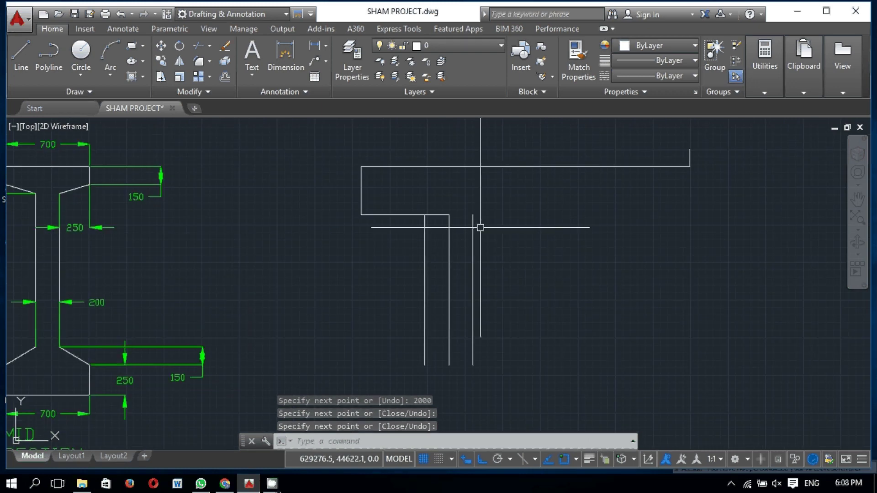
pyautogui.scroll(-2, 435, 227)
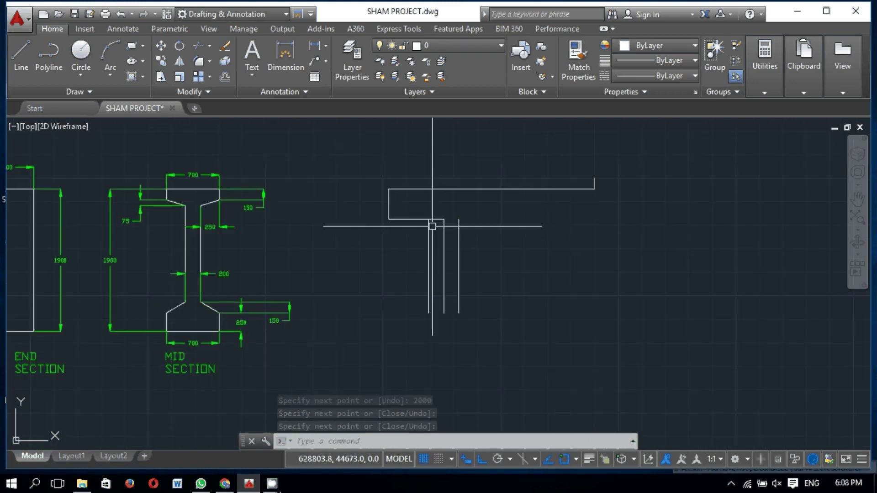
# Step: Close off the bottom of the web with a short line
pyautogui.click(12, 57)
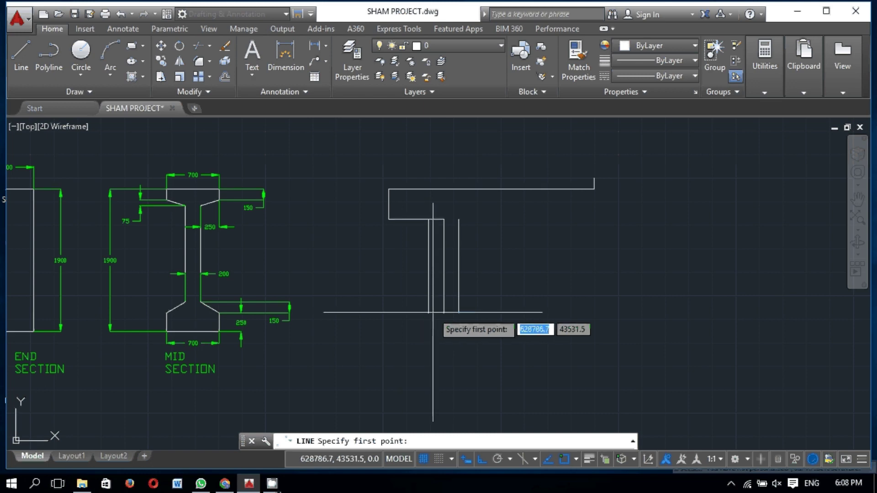
pyautogui.click(459, 313)
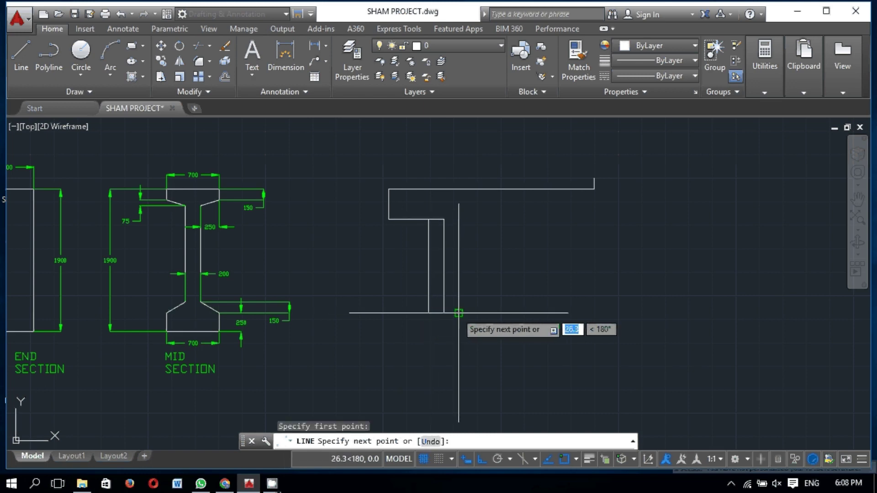
pyautogui.click(459, 219)
pyautogui.press('Return')
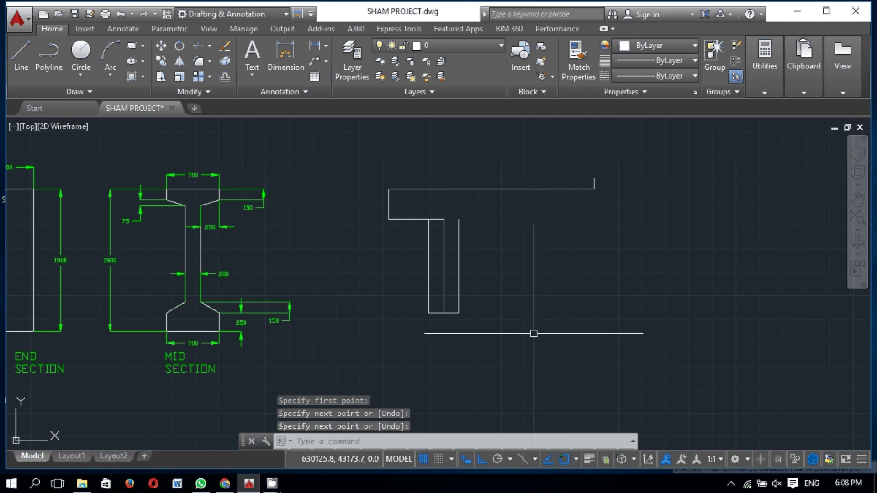
pyautogui.click(21, 52)
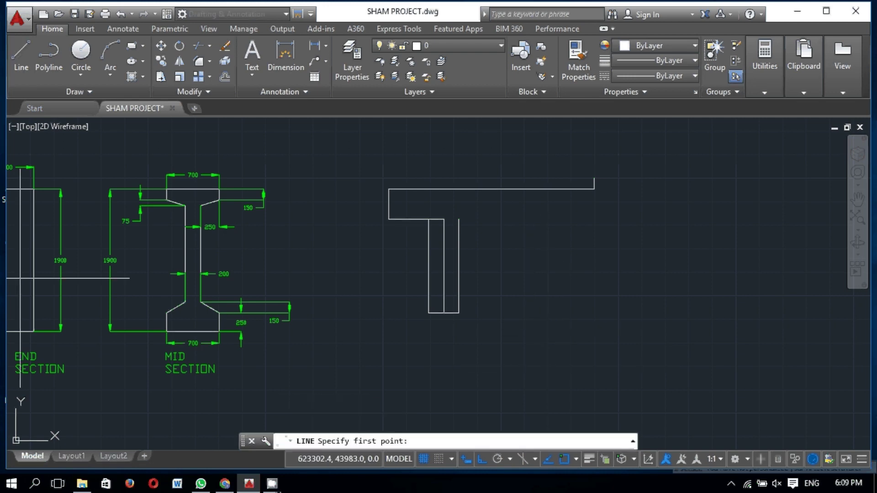
# Step: Draw a 1200-wide box from the top edge's right end down to web-bottom level and back to the flange
pyautogui.click(594, 189)
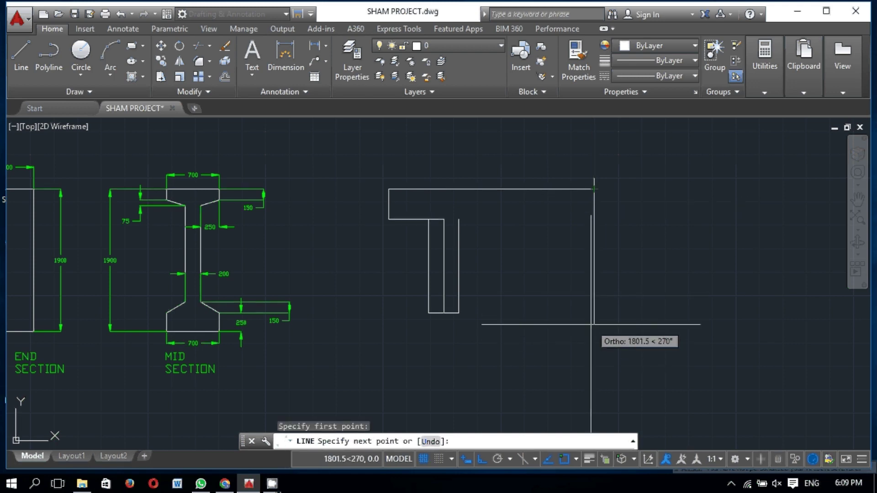
pyautogui.click(459, 313)
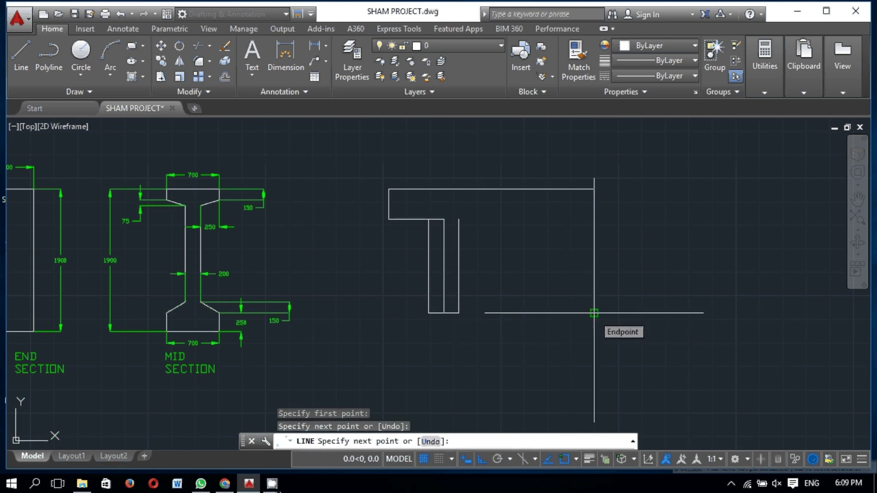
pyautogui.click(594, 313)
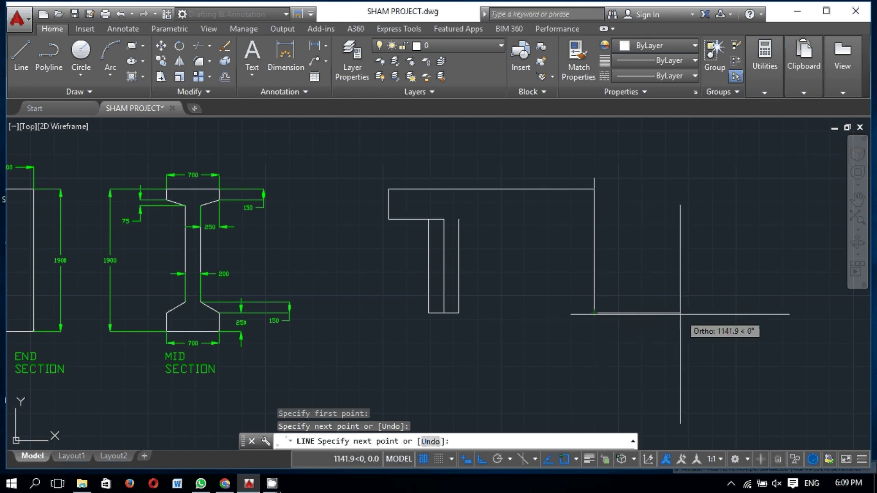
pyautogui.write('120')
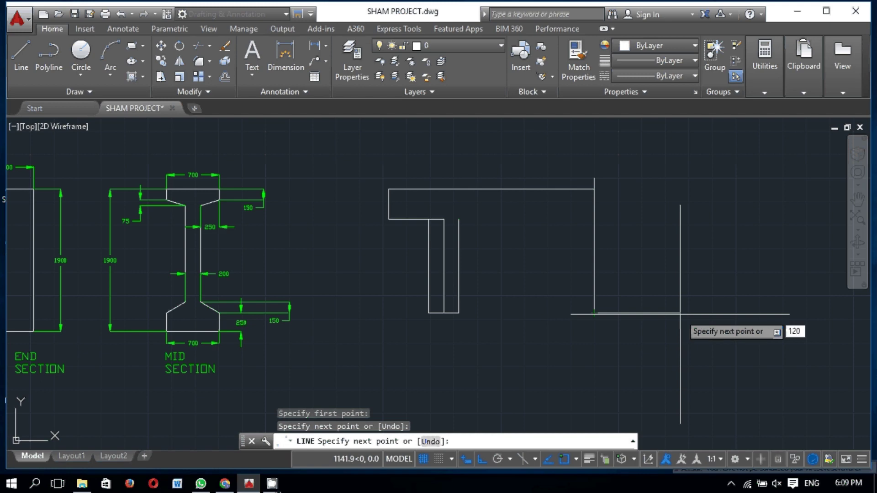
pyautogui.write('0')
pyautogui.press('Return')
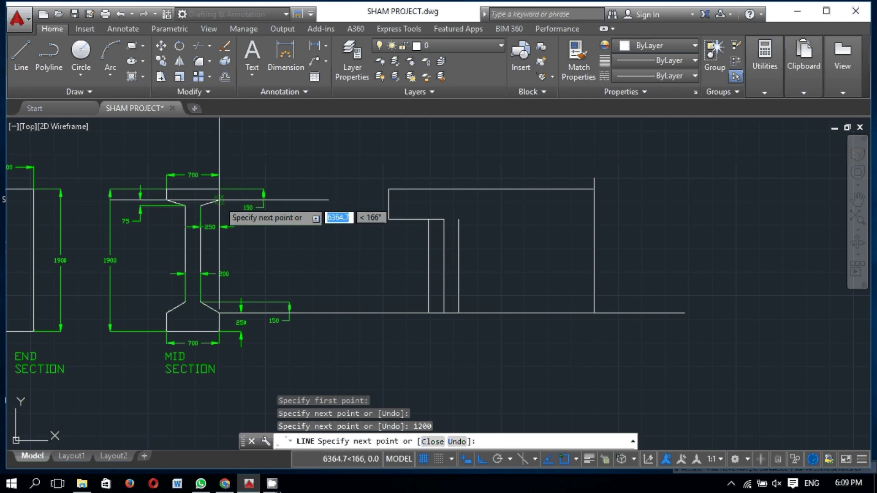
pyautogui.click(684, 200)
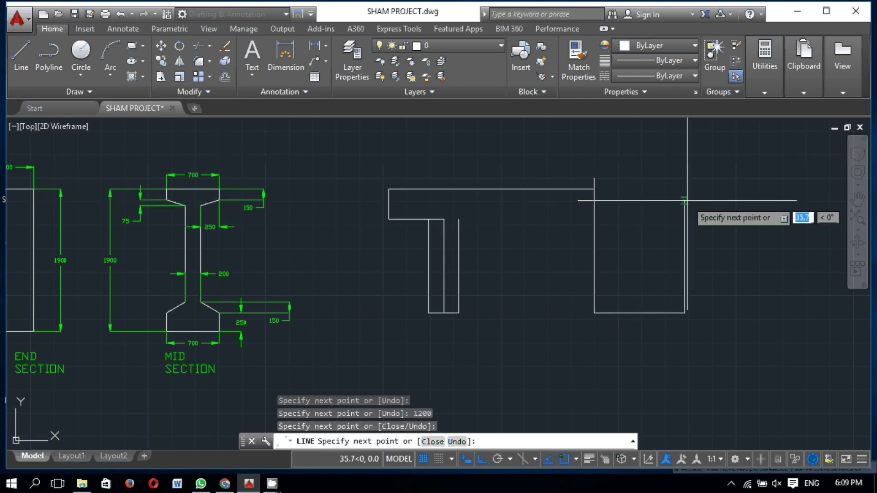
pyautogui.click(593, 201)
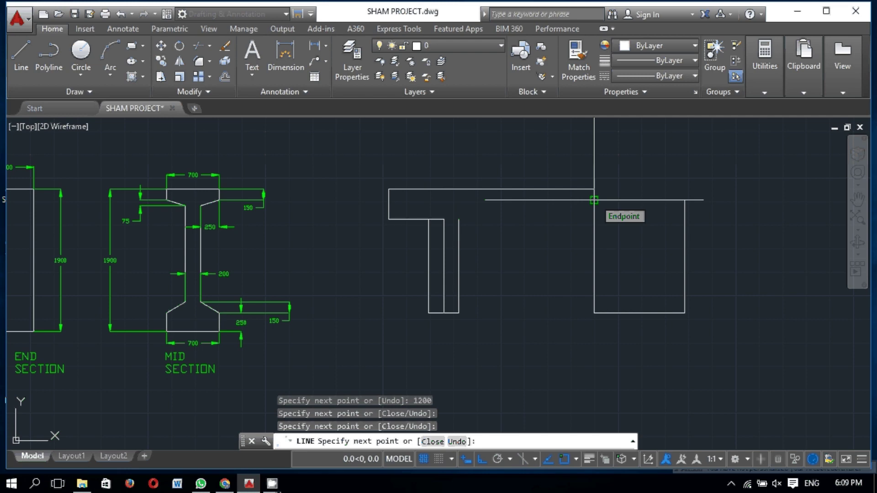
pyautogui.press('Return')
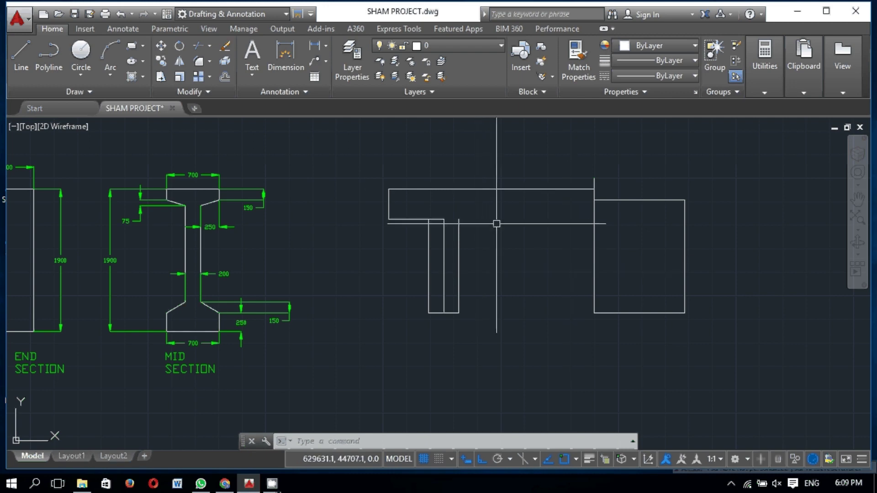
# Step: Offset the top flange edge 150 downward
pyautogui.write('o')
pyautogui.press('Return')
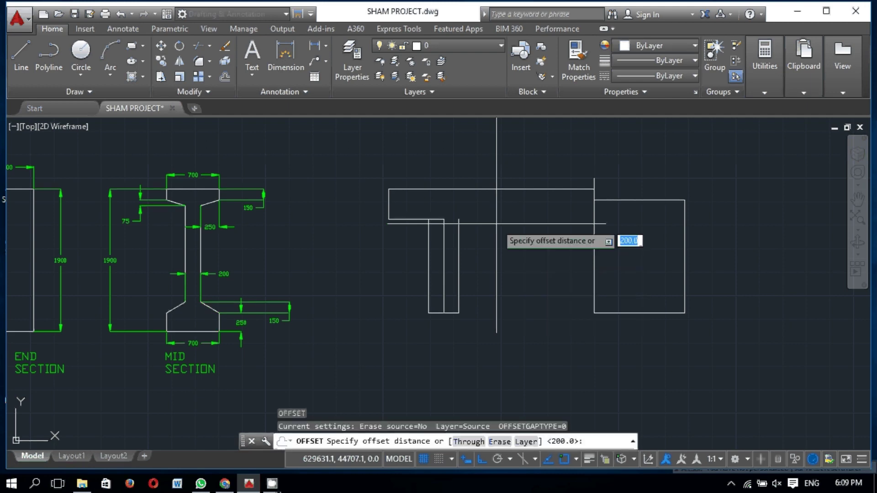
pyautogui.write('150')
pyautogui.press('Return')
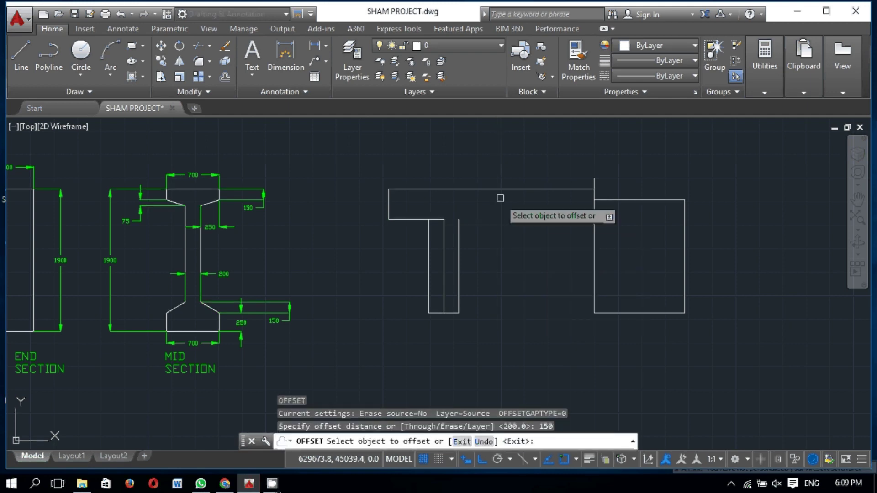
pyautogui.click(508, 194)
pyautogui.click(524, 227)
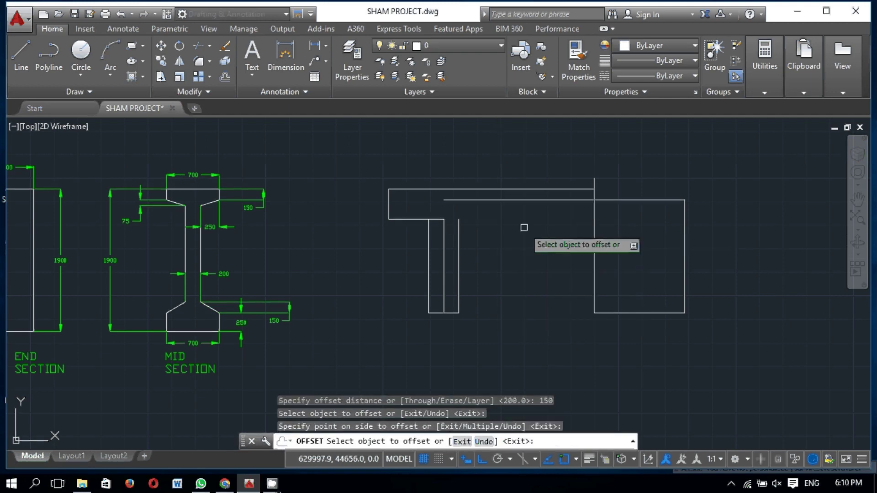
pyautogui.press('Return')
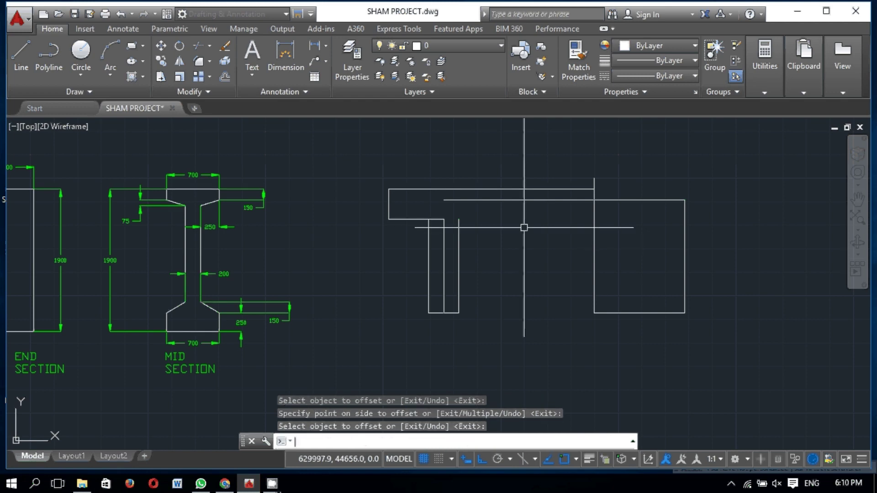
# Step: Extend the inner web line up to the new 150 offset line
pyautogui.write('ex')
pyautogui.press('Return')
pyautogui.press('Return')
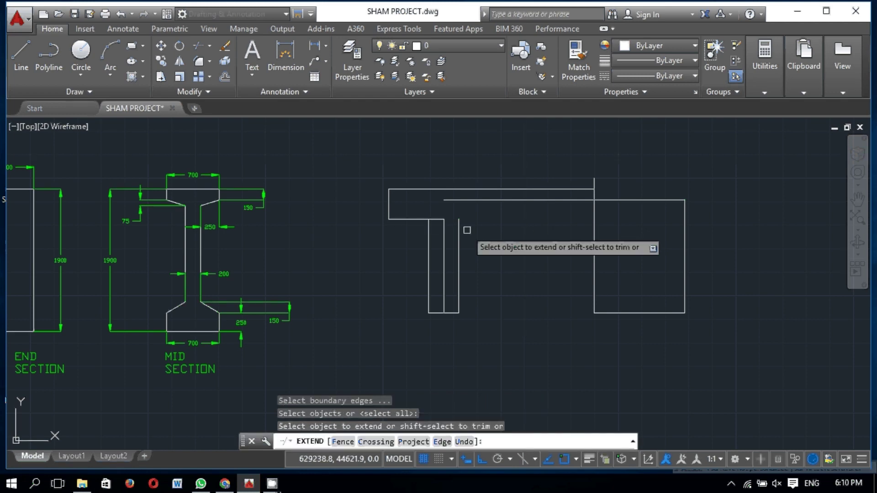
pyautogui.click(458, 221)
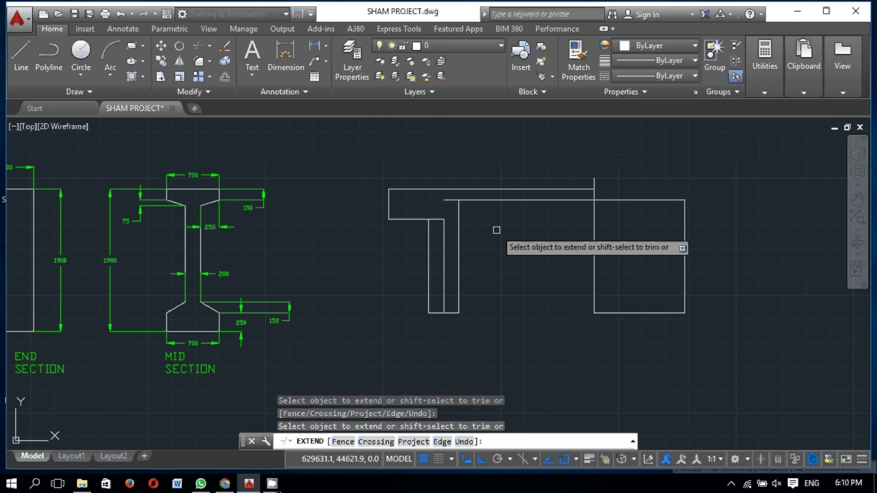
pyautogui.press('Return')
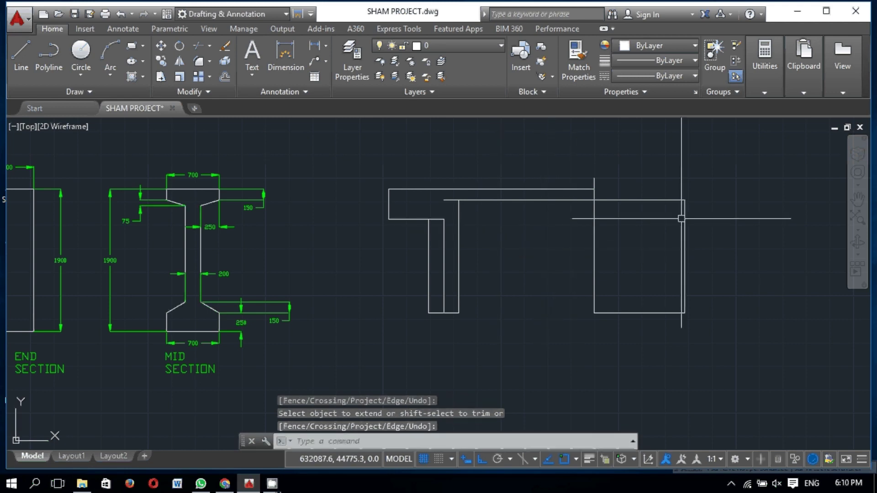
# Step: Draw sloping top and bottom lines across the end box from its right edge to its left edge
pyautogui.click(16, 54)
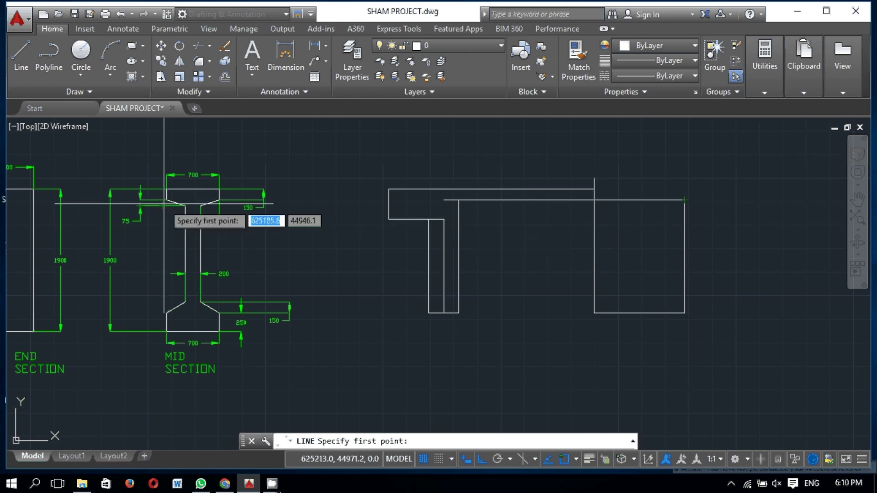
pyautogui.click(684, 204)
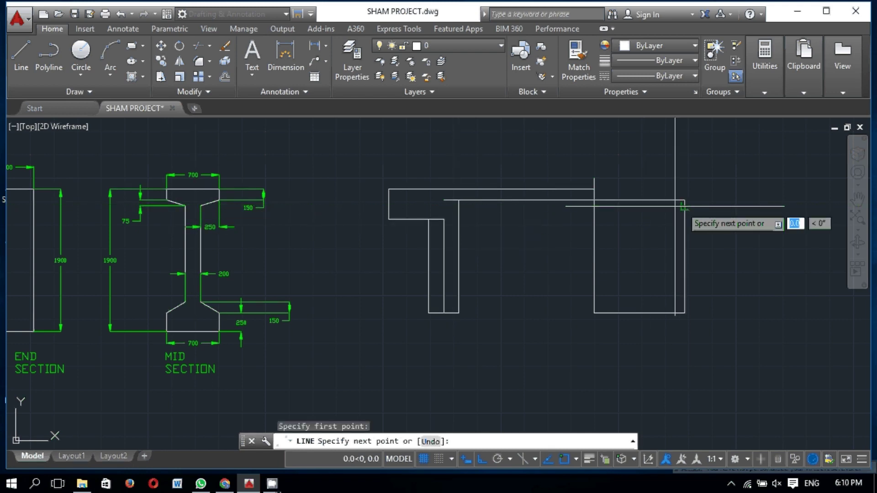
pyautogui.click(594, 200)
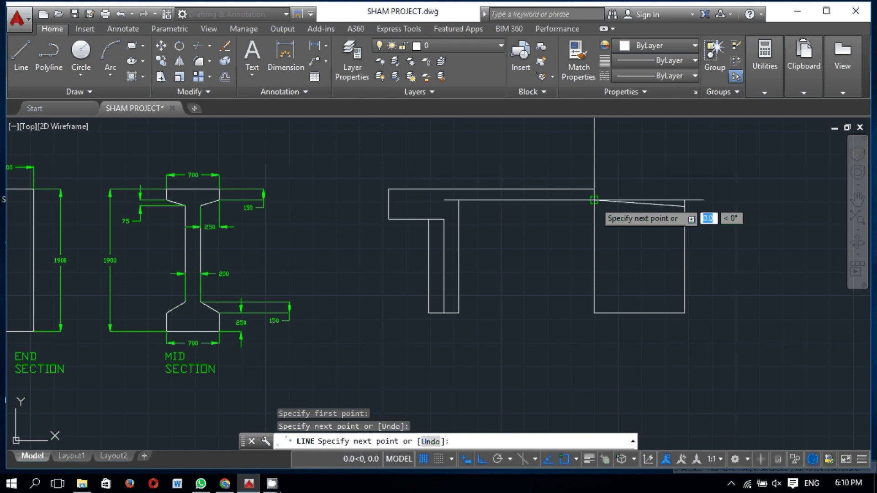
pyautogui.press('Return')
pyautogui.press('Return')
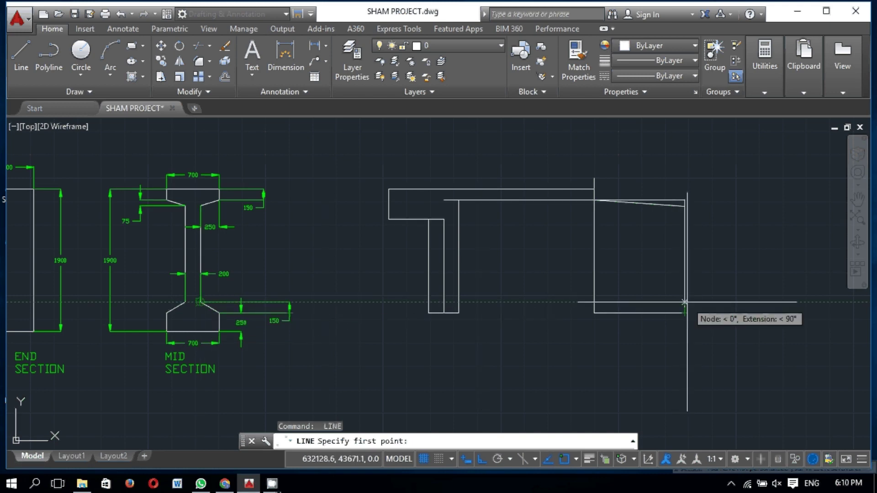
pyautogui.click(685, 302)
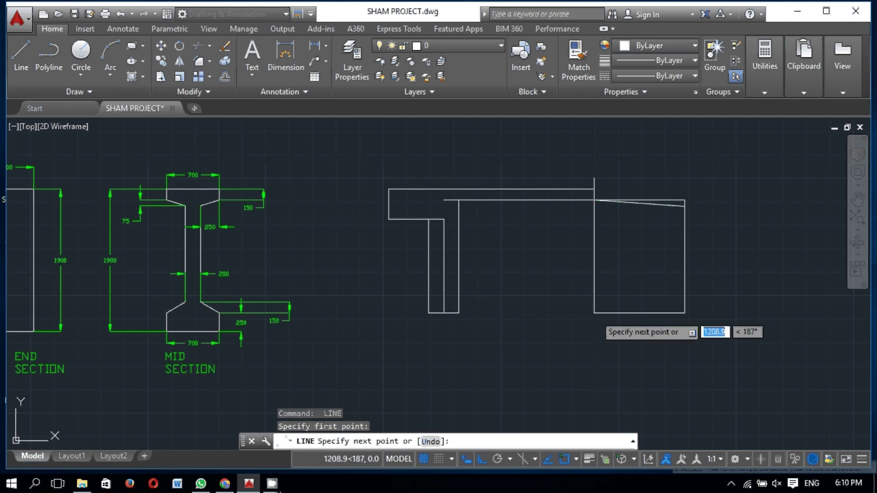
pyautogui.click(594, 313)
pyautogui.click(593, 314)
pyautogui.press('Return')
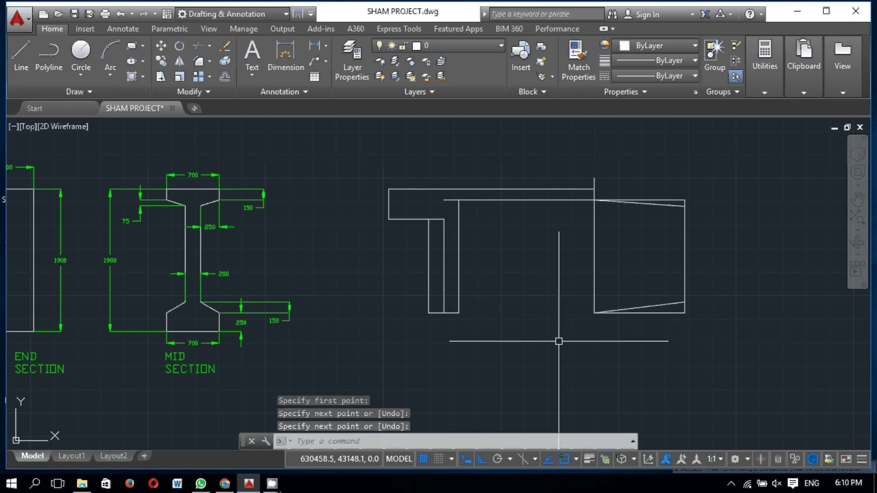
pyautogui.scroll(-2, 366, 280)
pyautogui.scroll(2, 436, 315)
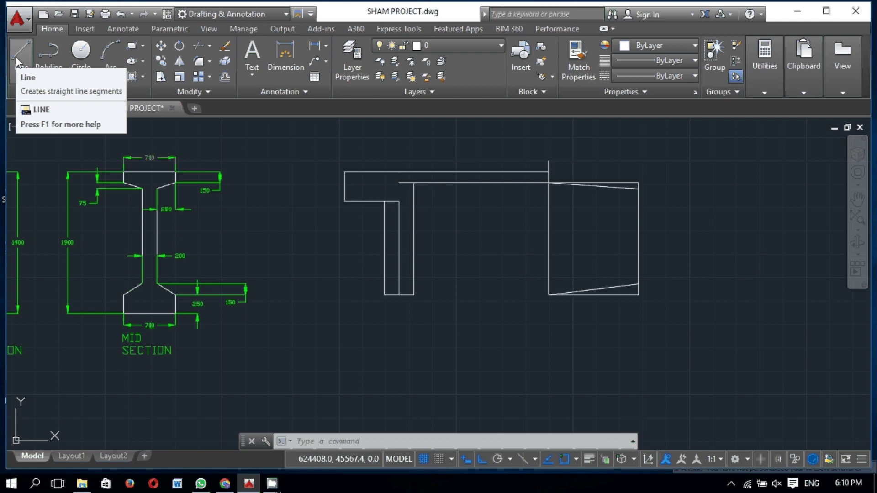
pyautogui.moveTo(21, 55)
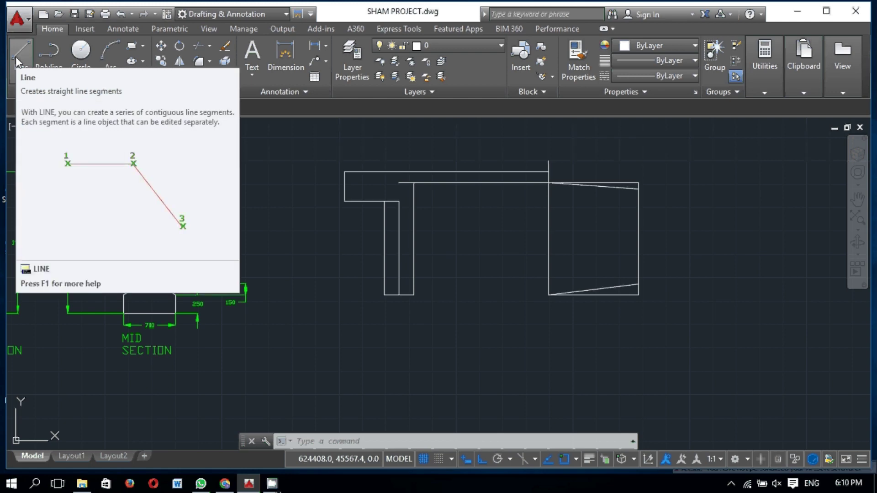
# Step: Draw an outline 1900 down from the box's top-left corner, 2400 left, then back up to the flange
pyautogui.click(15, 56)
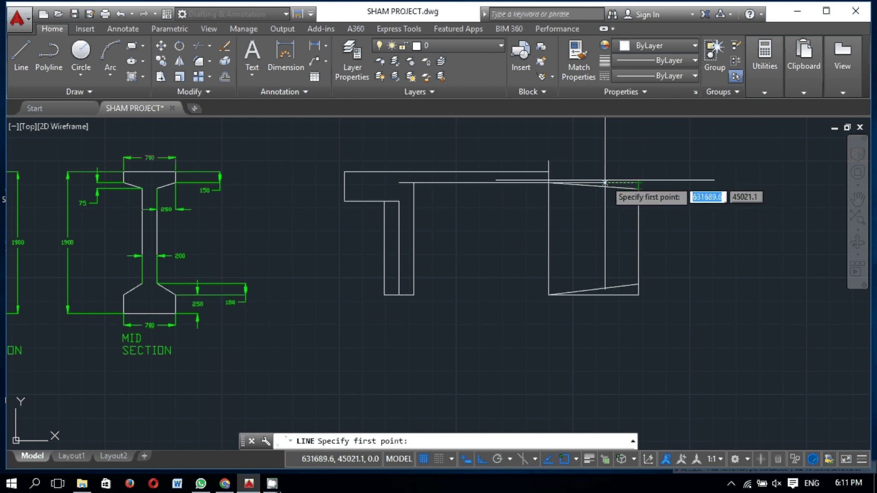
pyautogui.click(549, 183)
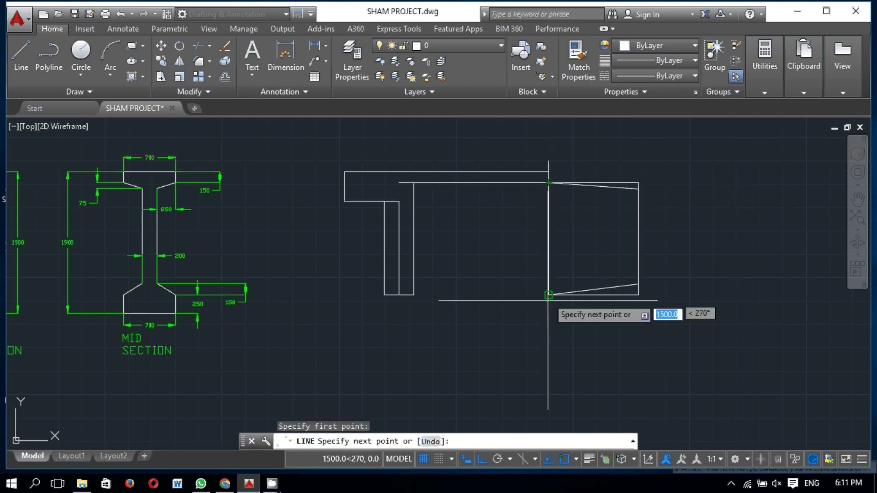
pyautogui.write('19')
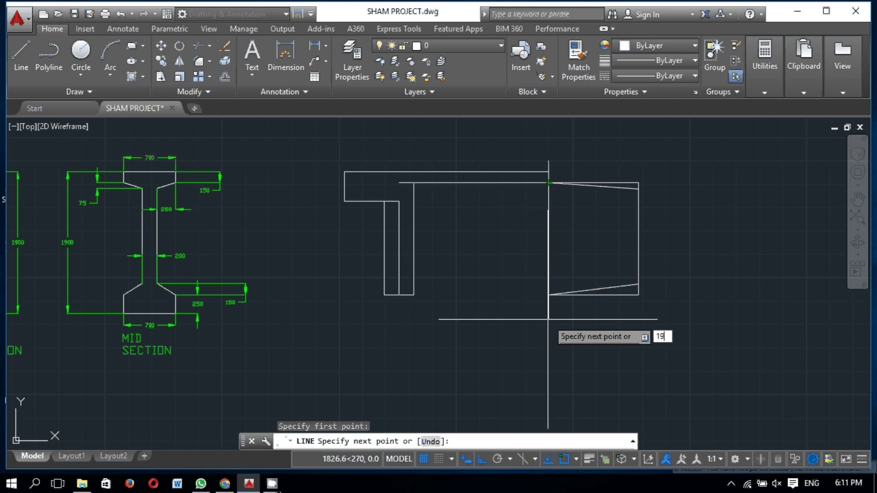
pyautogui.write('00')
pyautogui.press('Return')
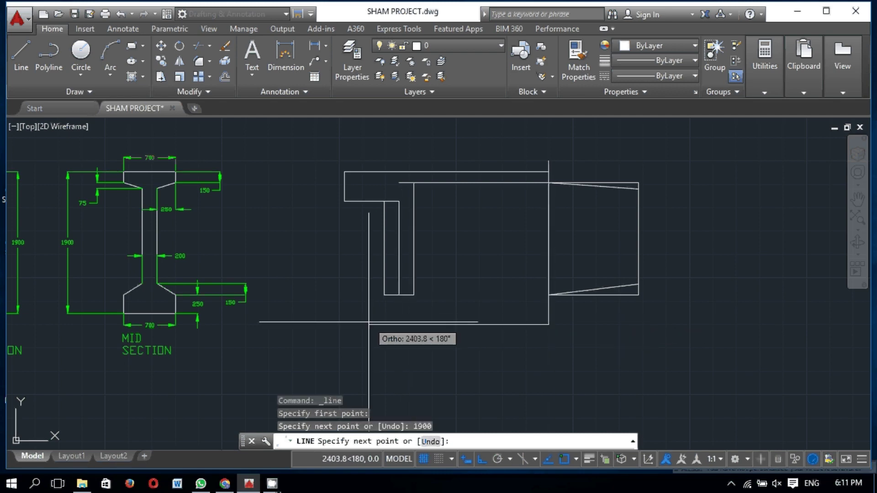
pyautogui.write('2400')
pyautogui.press('Return')
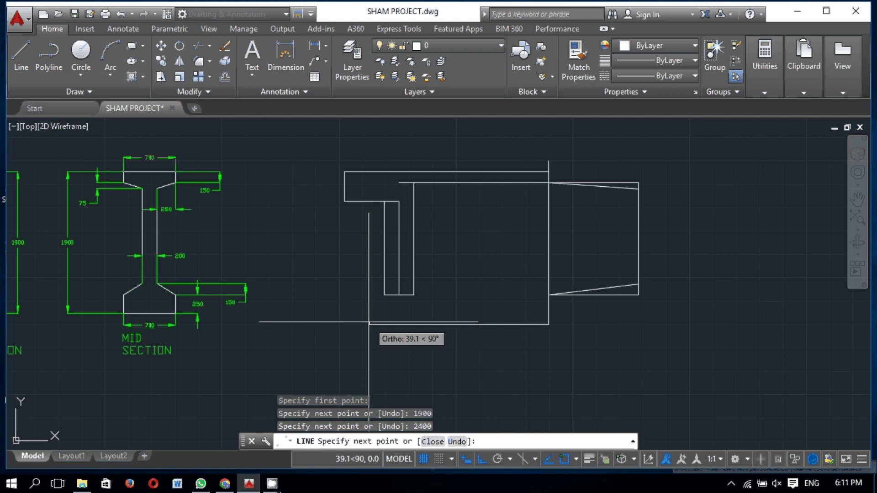
pyautogui.click(371, 201)
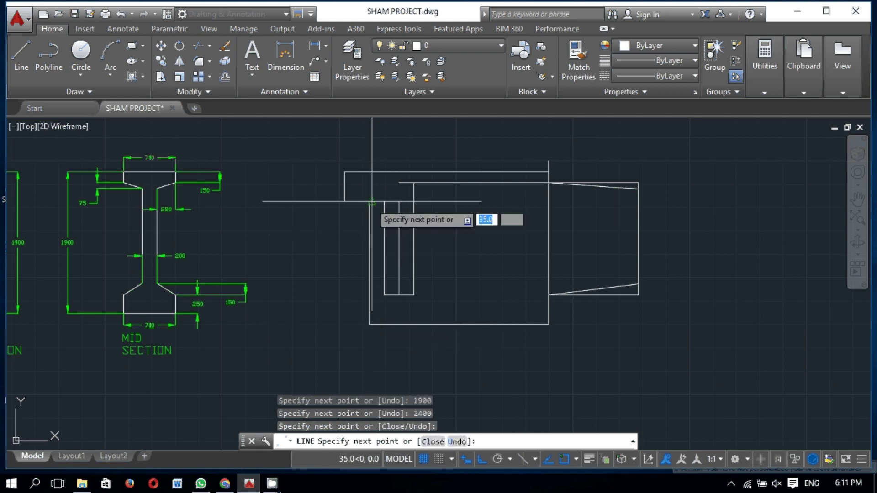
pyautogui.press('Return')
pyautogui.click(400, 242)
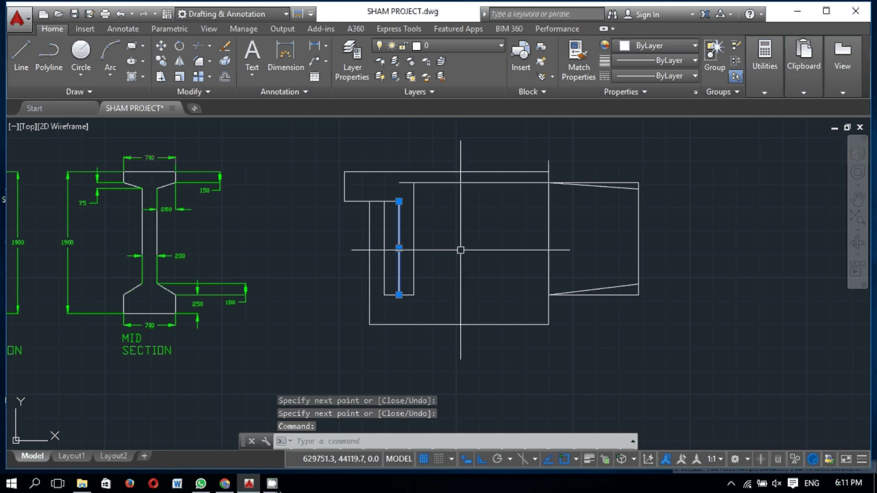
pyautogui.press('Escape')
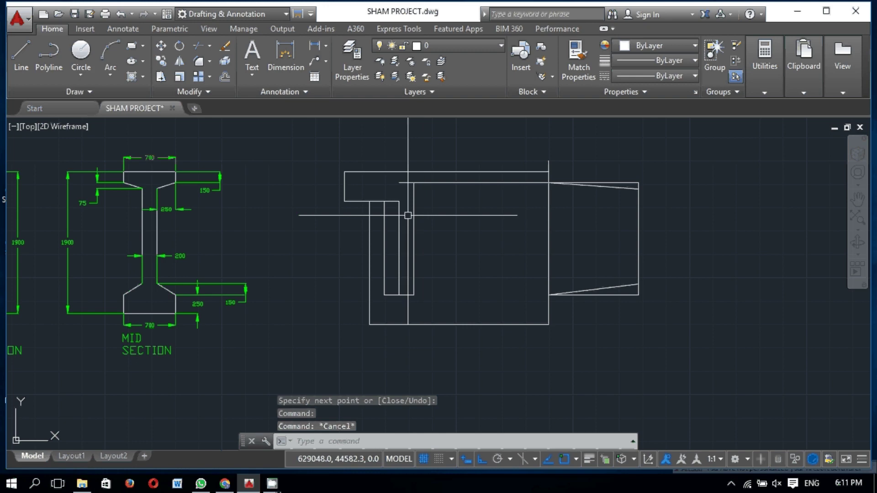
pyautogui.scroll(-2, 408, 215)
pyautogui.scroll(2, 487, 226)
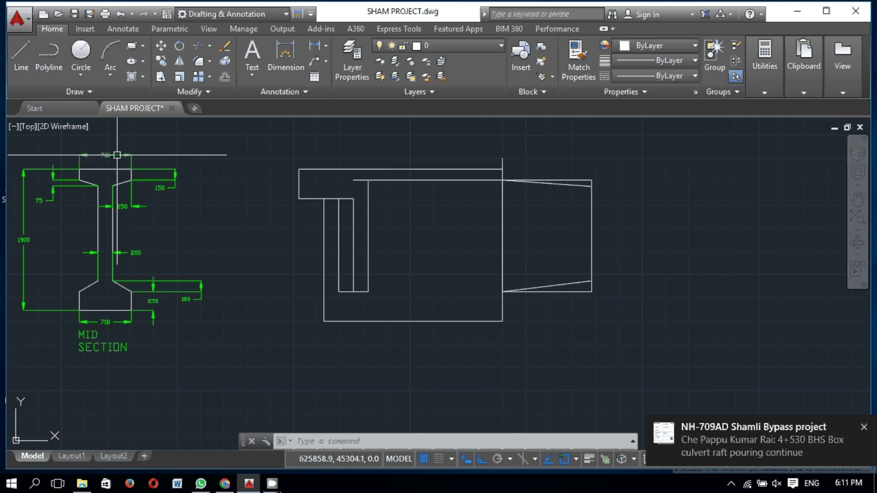
# Step: Draw the girder body: a 14650 bottom edge, a 1900-high right end and a top edge back left
pyautogui.click(21, 53)
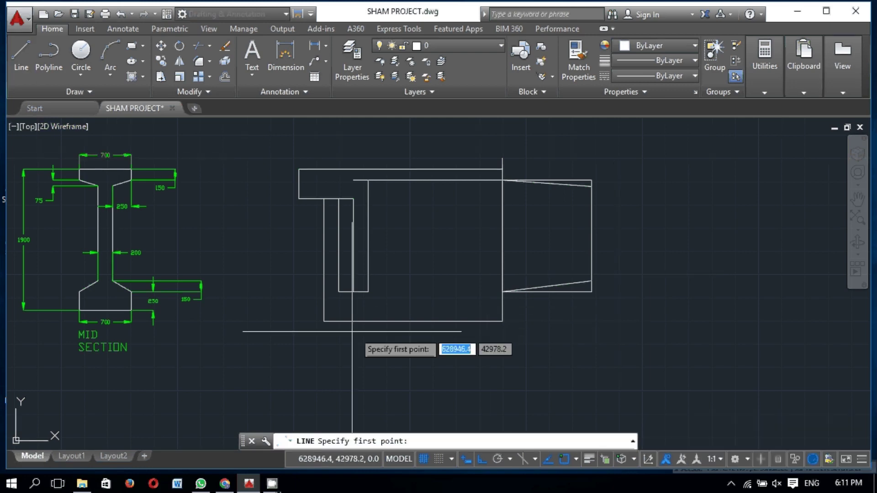
pyautogui.click(323, 322)
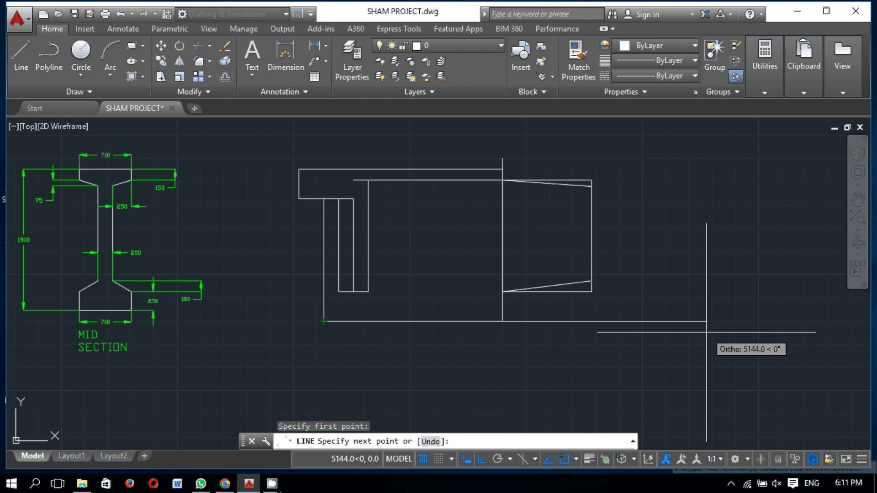
pyautogui.write('14650')
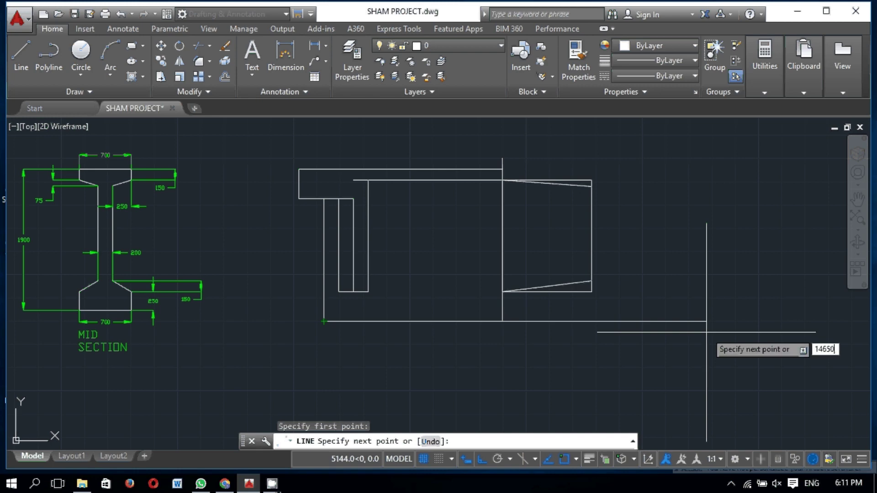
pyautogui.press('Return')
pyautogui.scroll(-4, 467, 282)
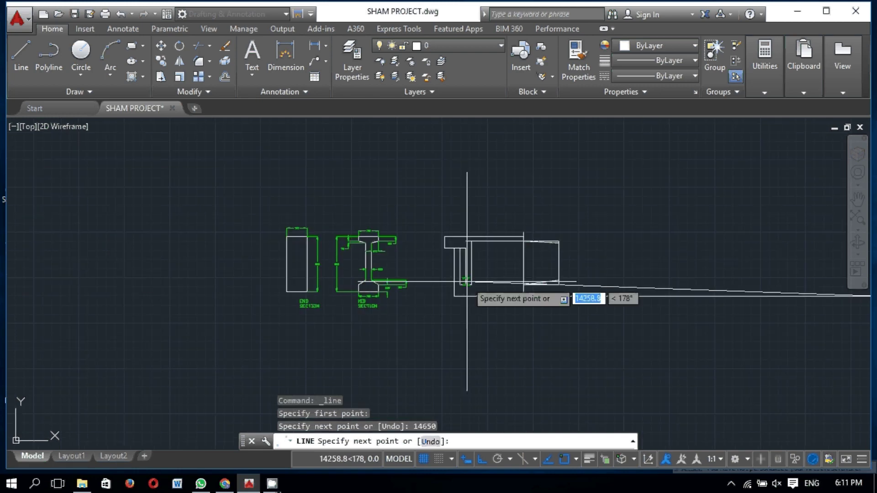
pyautogui.scroll(-2, 705, 294)
pyautogui.scroll(3, 695, 294)
pyautogui.scroll(-3, 623, 256)
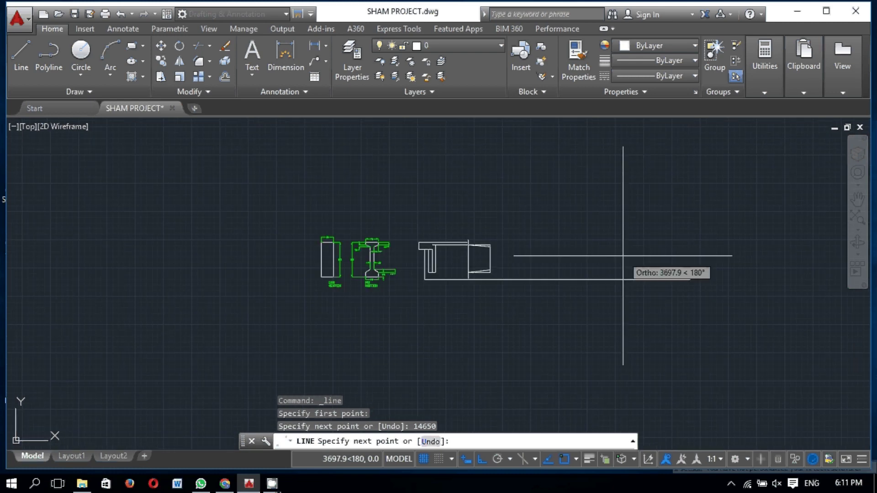
pyautogui.scroll(4, 678, 248)
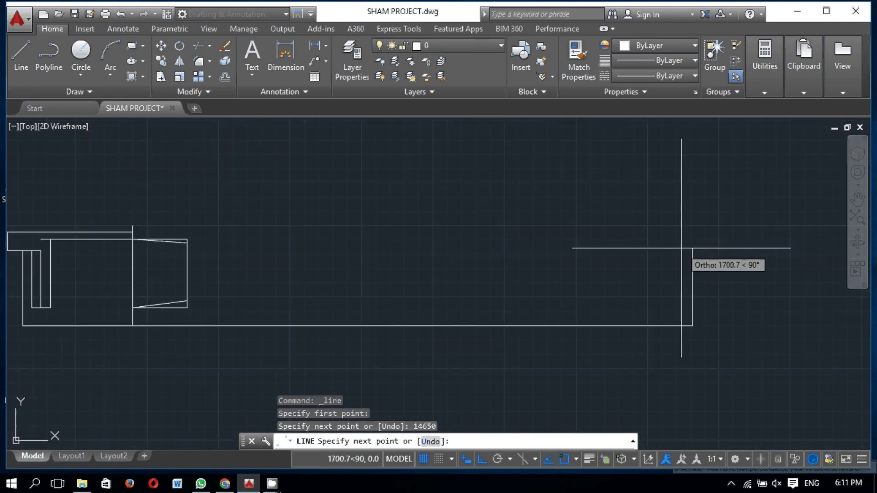
pyautogui.scroll(-2, 682, 248)
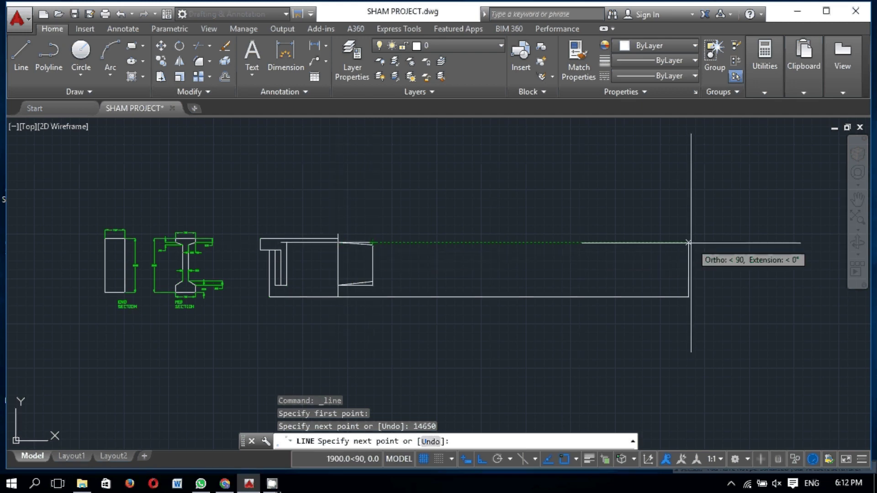
pyautogui.click(688, 242)
pyautogui.click(373, 243)
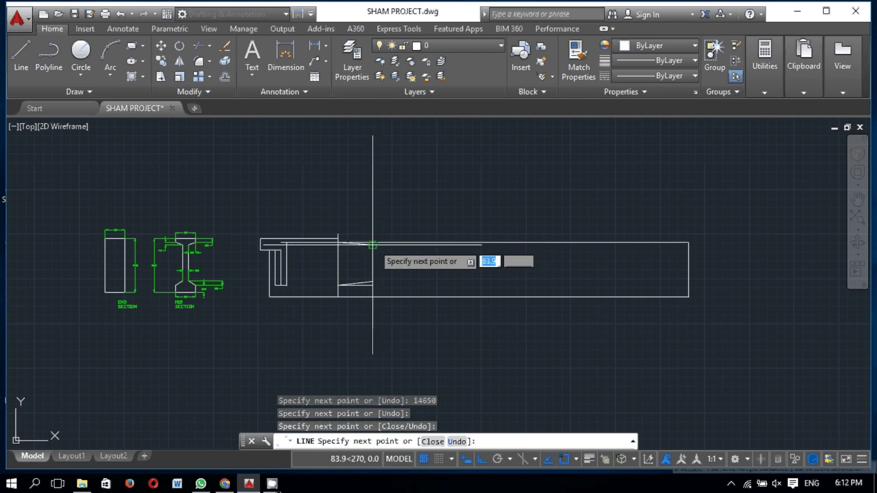
pyautogui.scroll(2, 406, 257)
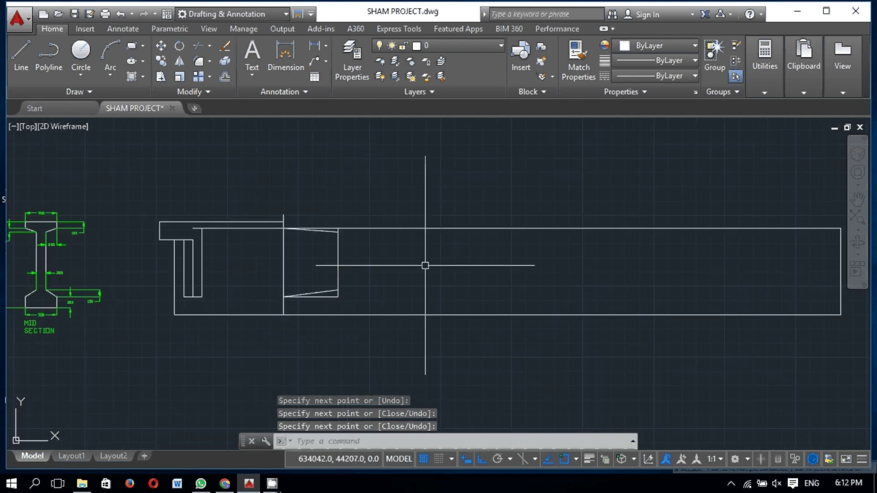
pyautogui.press('Return')
pyautogui.press('Return')
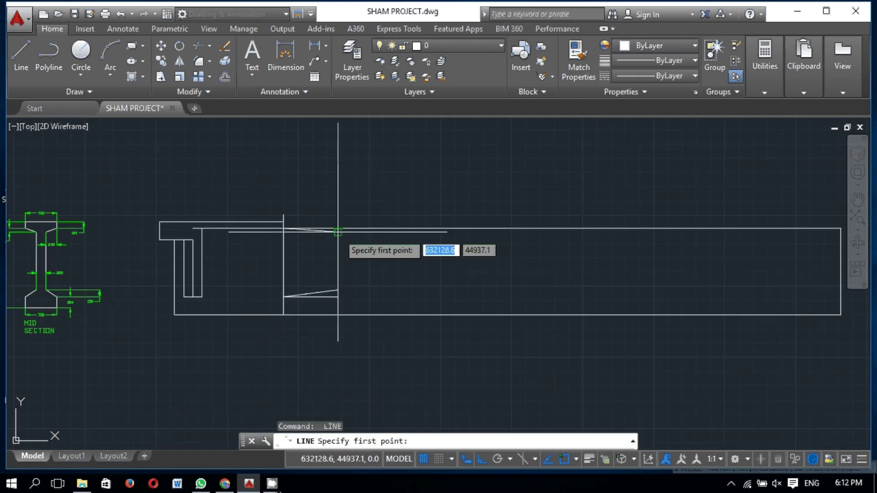
# Step: Draw flange lines from the taper corners to the girder's right end, one at top and two at bottom
pyautogui.click(350, 233)
pyautogui.scroll(-2, 545, 242)
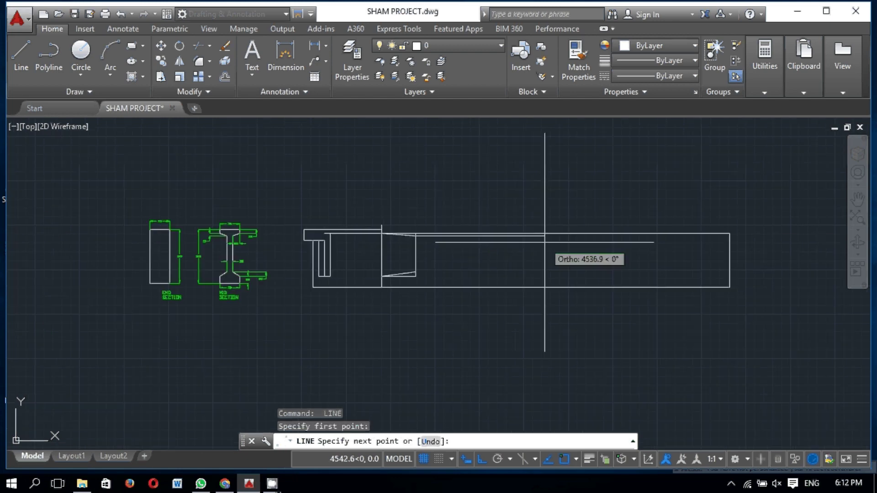
pyautogui.click(730, 236)
pyautogui.press('Return')
pyautogui.press('Return')
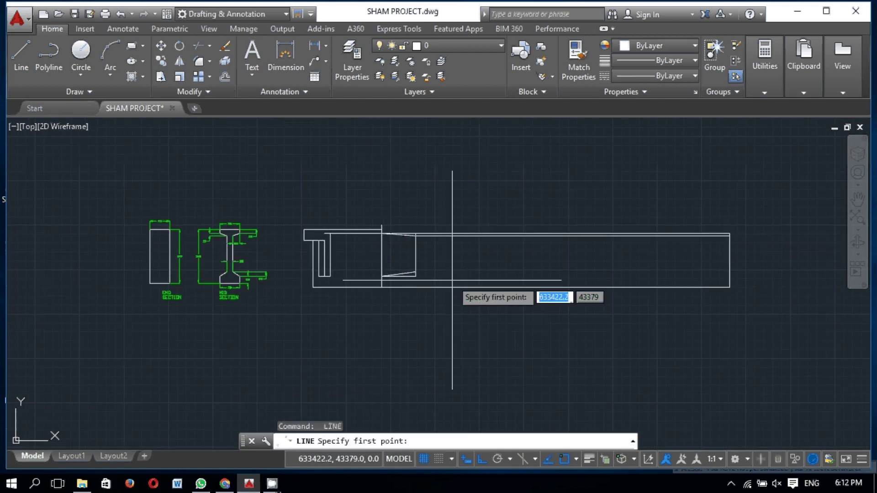
pyautogui.click(416, 277)
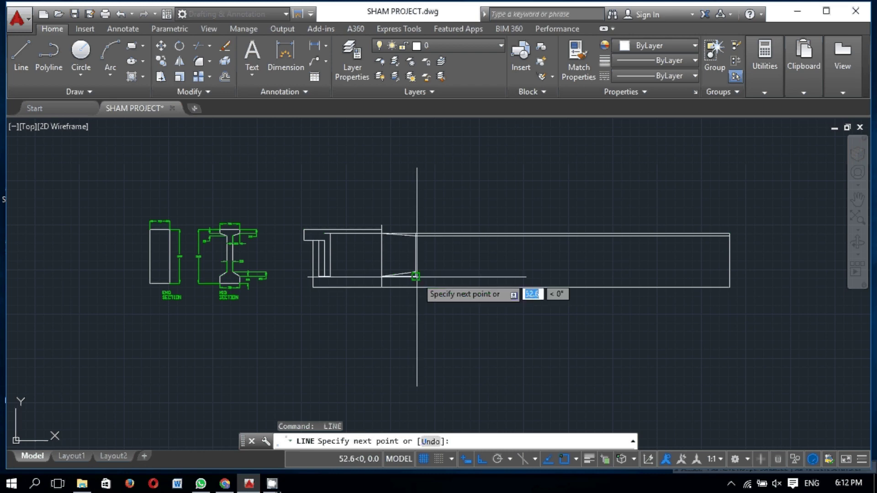
pyautogui.click(729, 277)
pyautogui.press('Return')
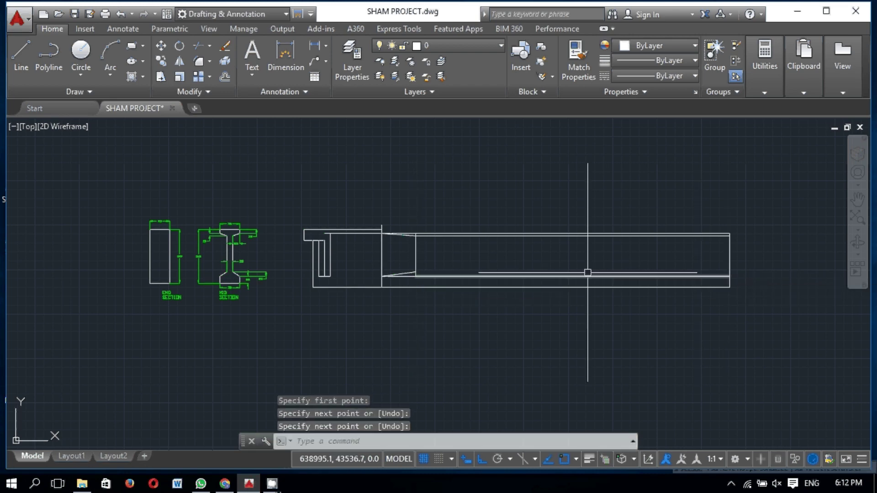
pyautogui.press('Return')
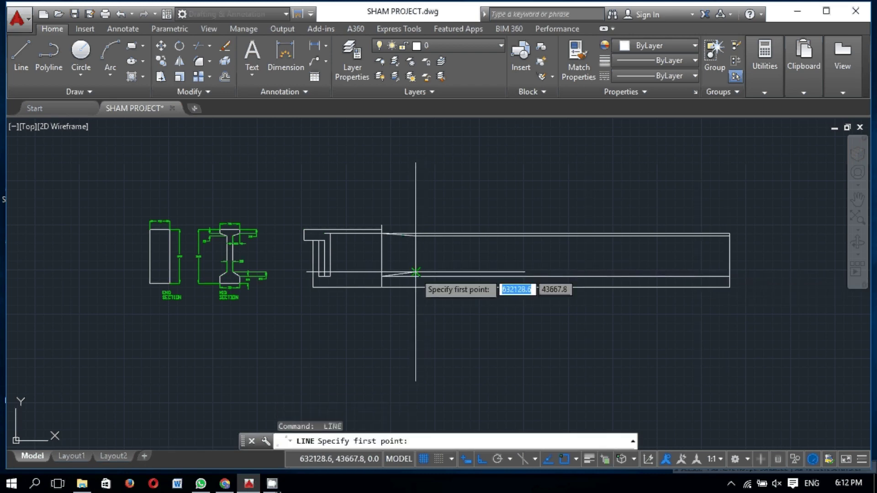
pyautogui.click(415, 273)
pyautogui.click(729, 272)
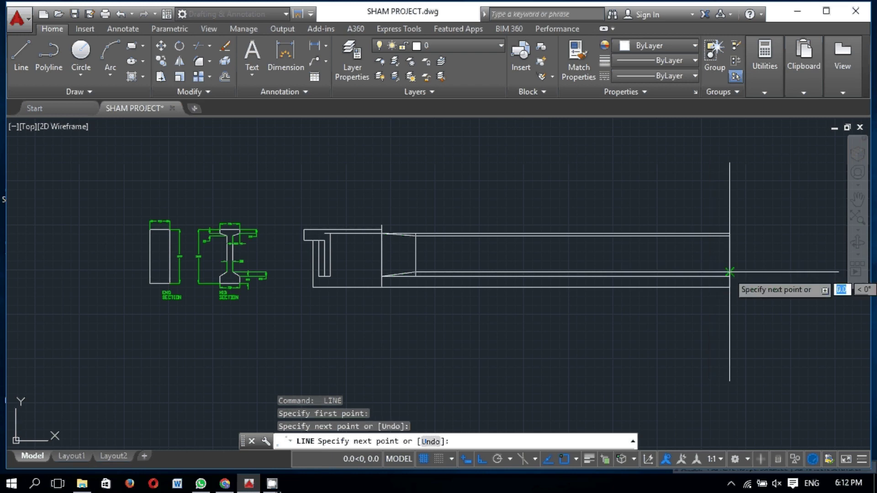
pyautogui.press('Return')
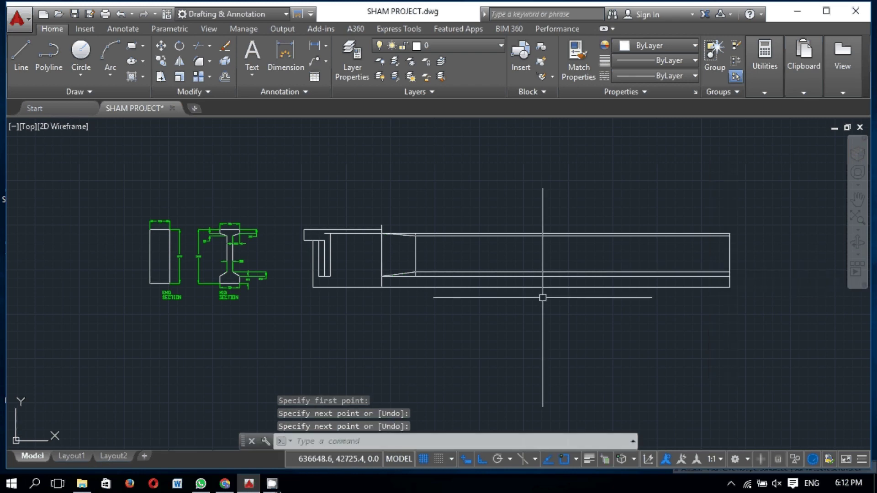
pyautogui.scroll(2, 529, 273)
# Step: Draw a horizontal top line from the top-left flange corner to the girder's right end
pyautogui.press('Return')
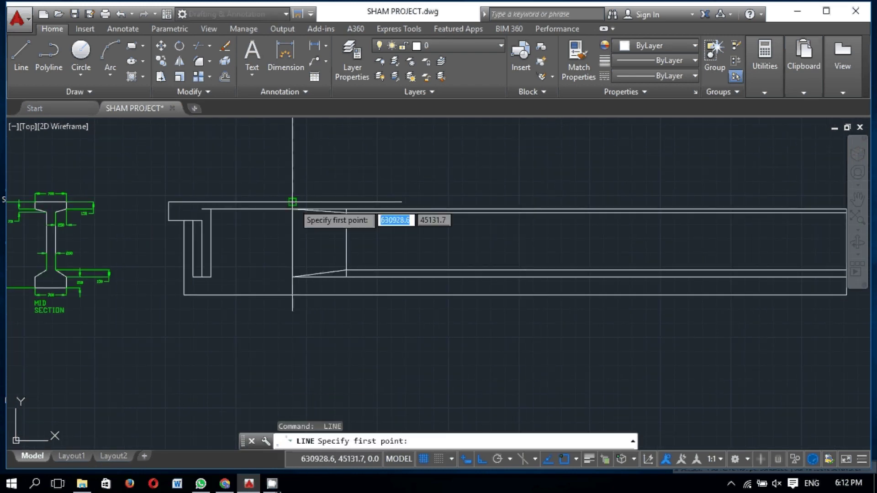
pyautogui.click(293, 201)
pyautogui.scroll(-2, 462, 207)
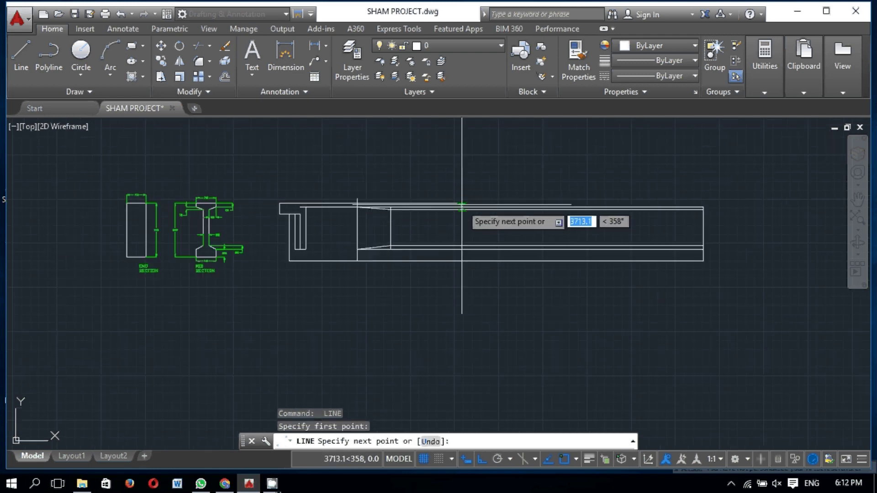
pyautogui.scroll(2, 702, 207)
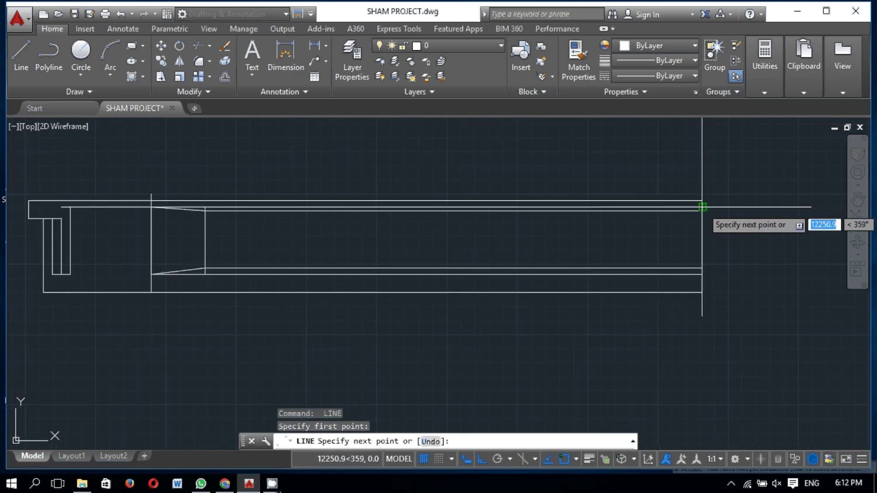
pyautogui.press('F8')
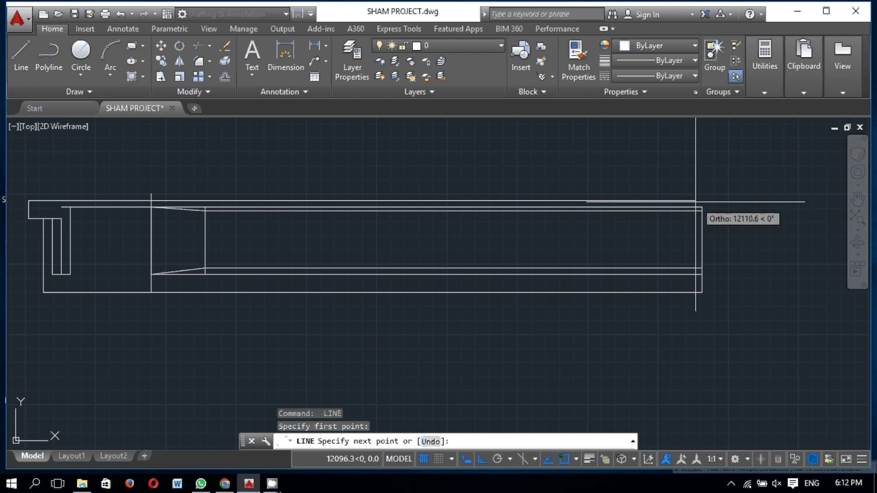
pyautogui.click(702, 207)
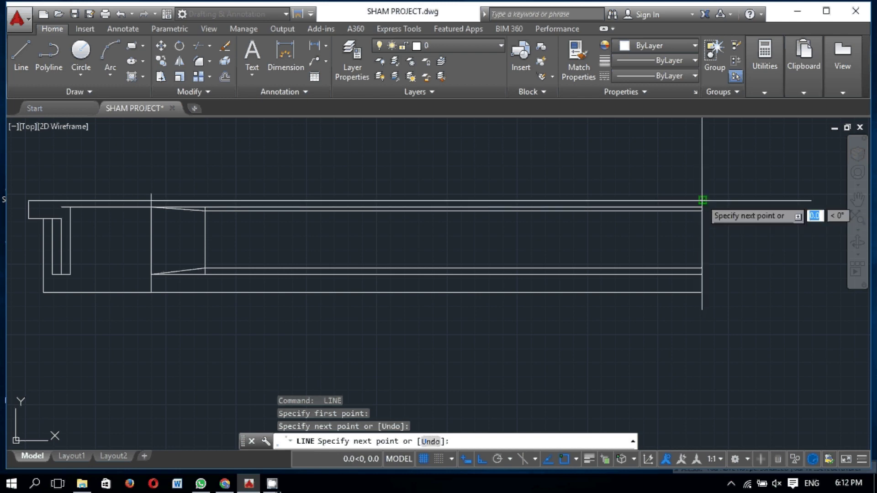
pyautogui.click(702, 207)
pyautogui.press('Return')
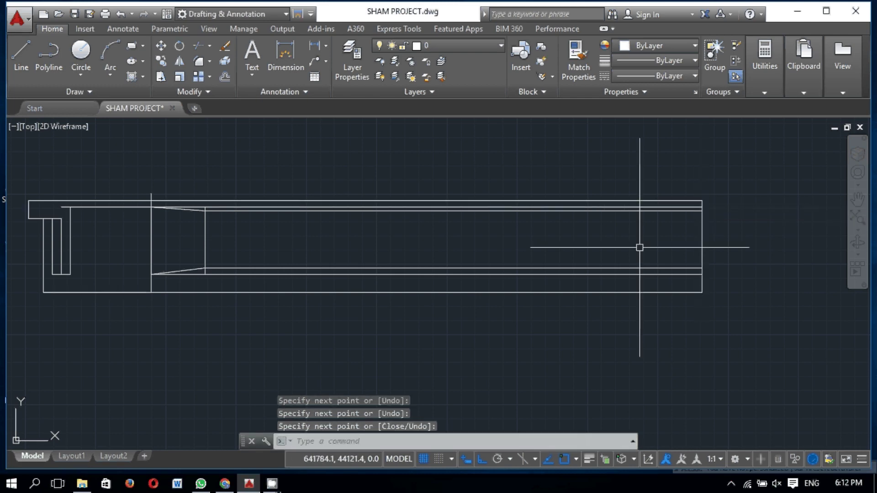
pyautogui.scroll(-2, 592, 254)
pyautogui.scroll(2, 334, 228)
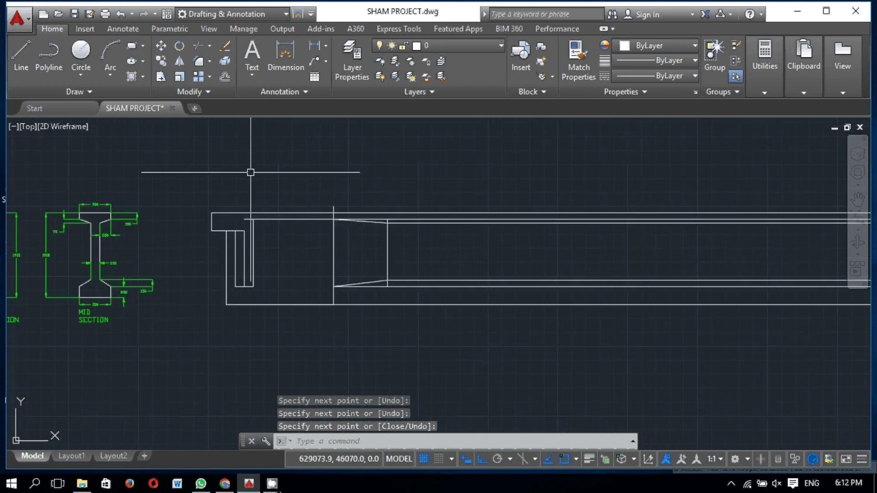
pyautogui.scroll(-2, 261, 180)
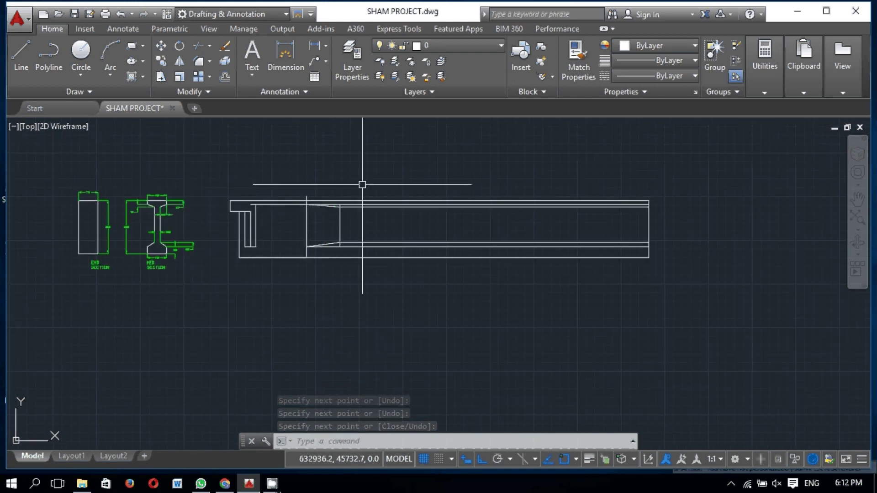
# Step: Trim the upper part of the inner vertical line at the girder's left end
pyautogui.write('TR')
pyautogui.press('Return')
pyautogui.press('Return')
pyautogui.scroll(2, 321, 192)
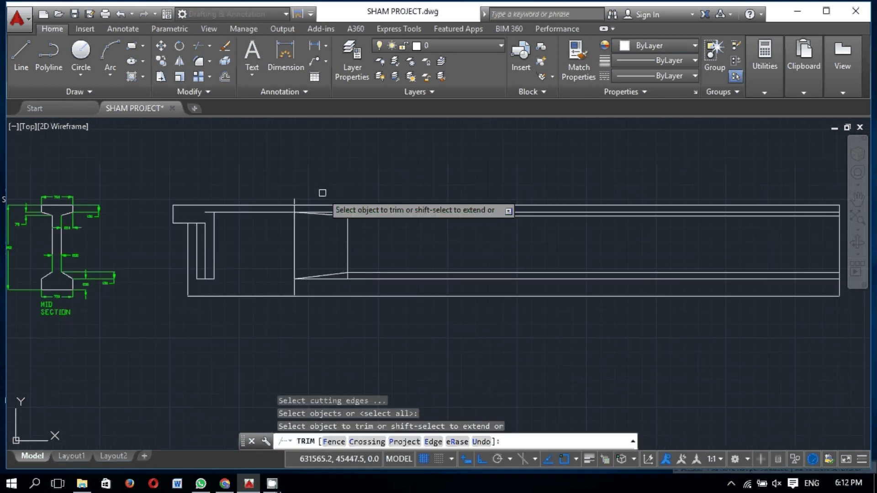
pyautogui.scroll(4, 296, 201)
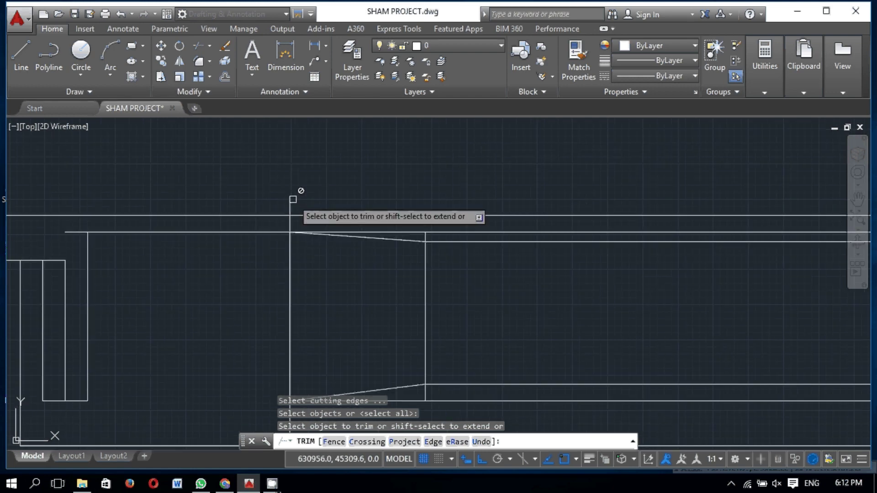
pyautogui.scroll(2, 290, 223)
pyautogui.click(378, 211)
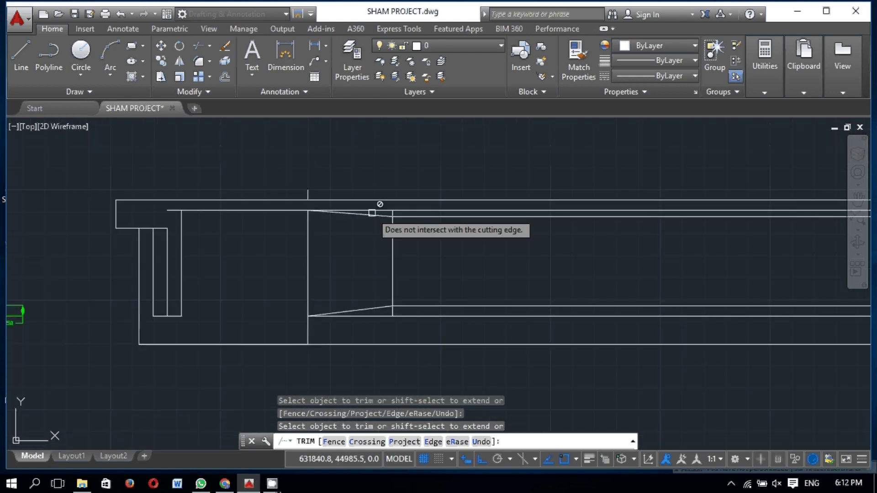
pyautogui.scroll(-2, 379, 219)
pyautogui.scroll(4, 391, 220)
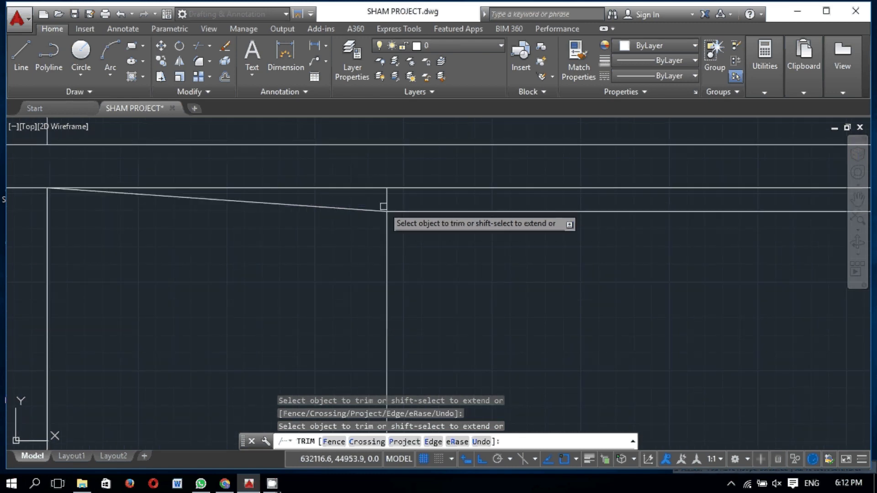
pyautogui.scroll(-4, 310, 167)
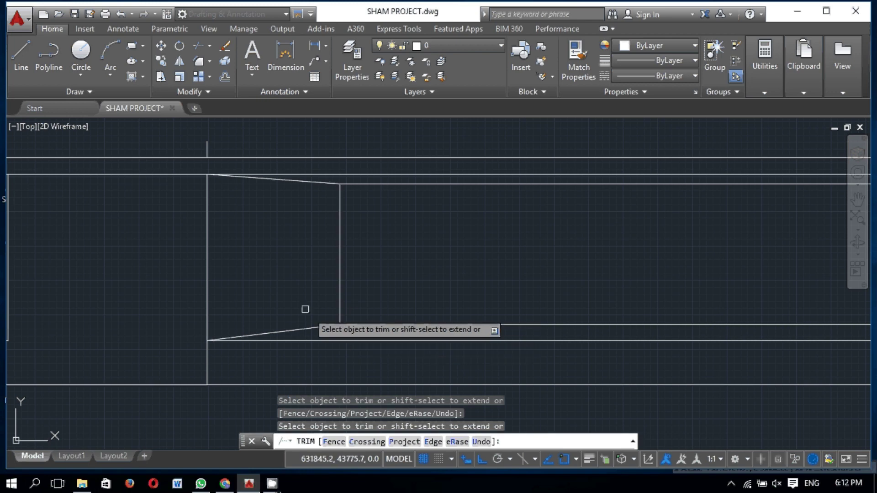
pyautogui.scroll(-4, 274, 265)
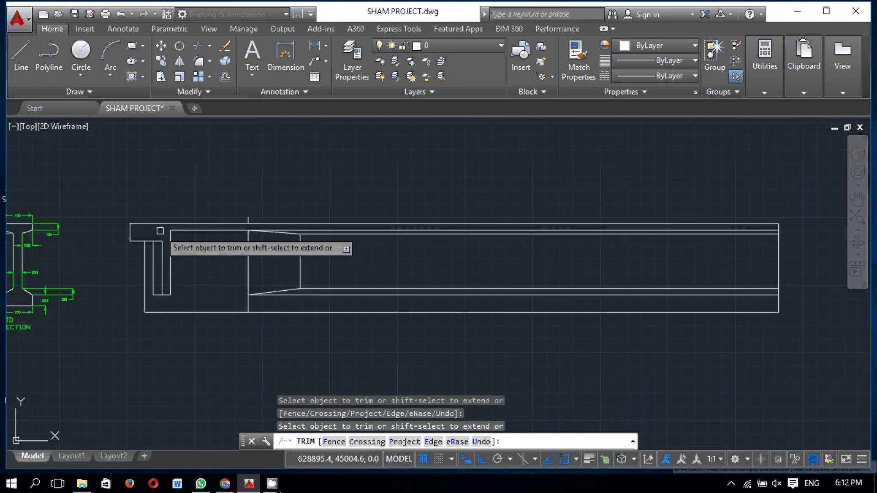
pyautogui.scroll(2, 154, 256)
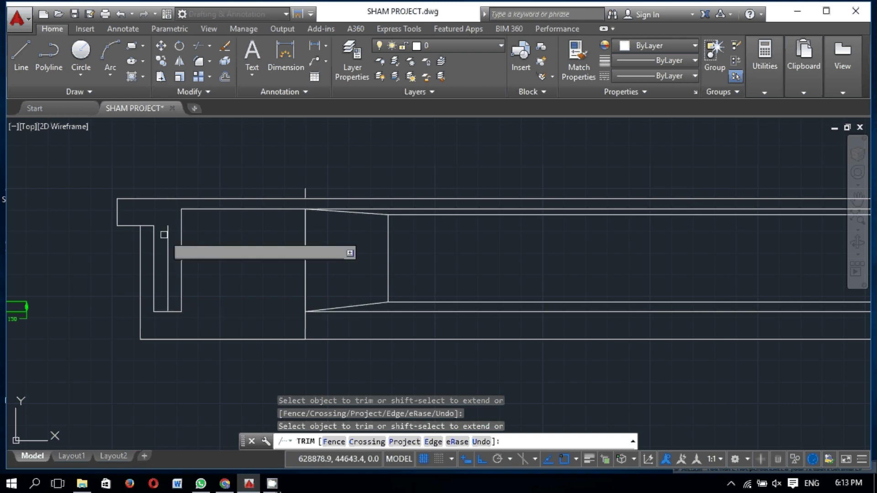
pyautogui.click(166, 239)
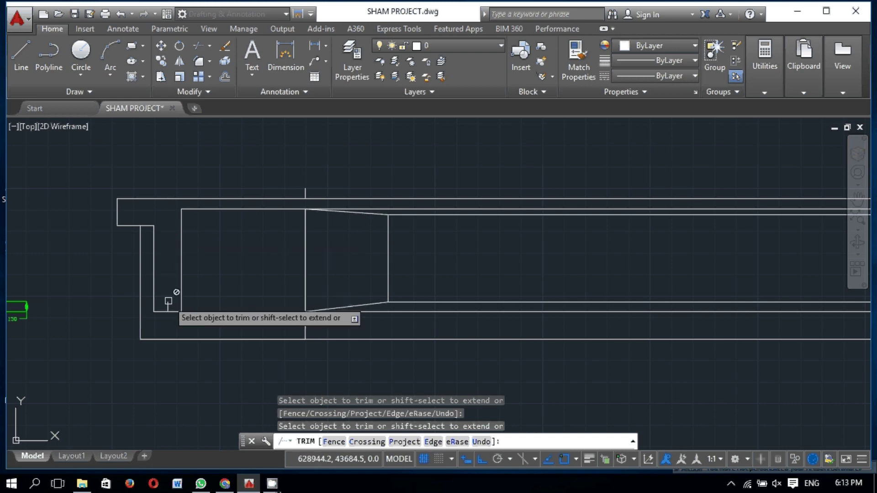
pyautogui.press('Return')
# Step: Erase the leftover lower stub and the short vertical line near the top edge
pyautogui.click(168, 306)
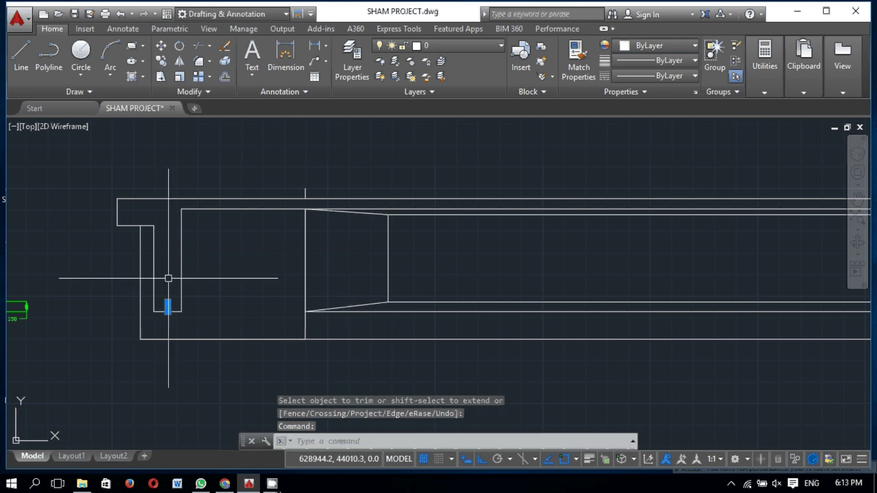
pyautogui.write('e')
pyautogui.press('Return')
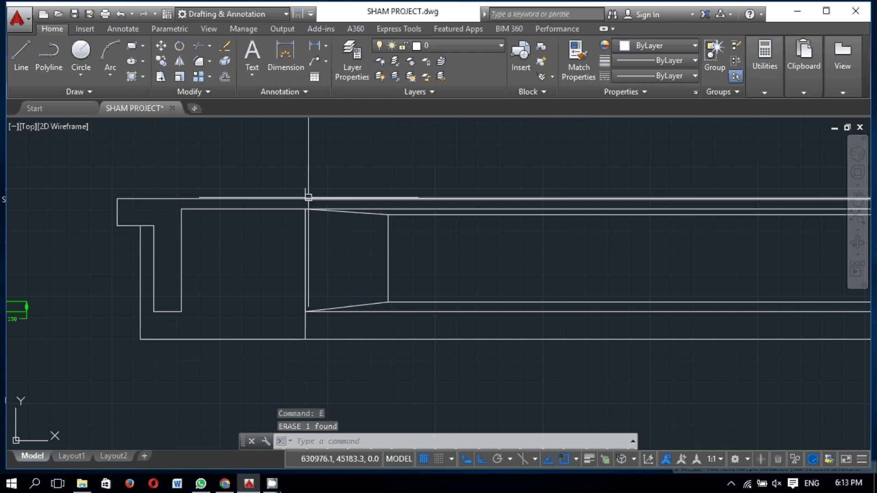
pyautogui.click(305, 193)
pyautogui.write('e')
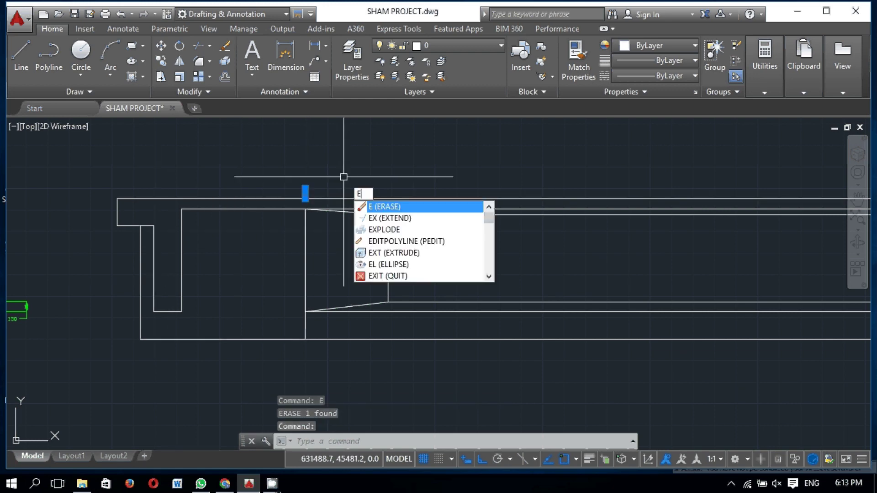
pyautogui.press('Return')
# Step: Trim the vertical line below the tapered section
pyautogui.write('TR')
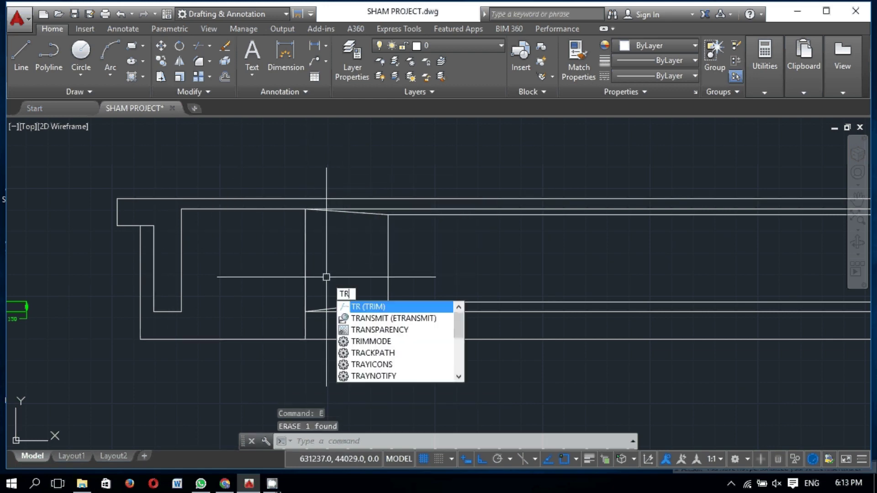
pyautogui.press('Return')
pyautogui.press('Return')
pyautogui.click(303, 323)
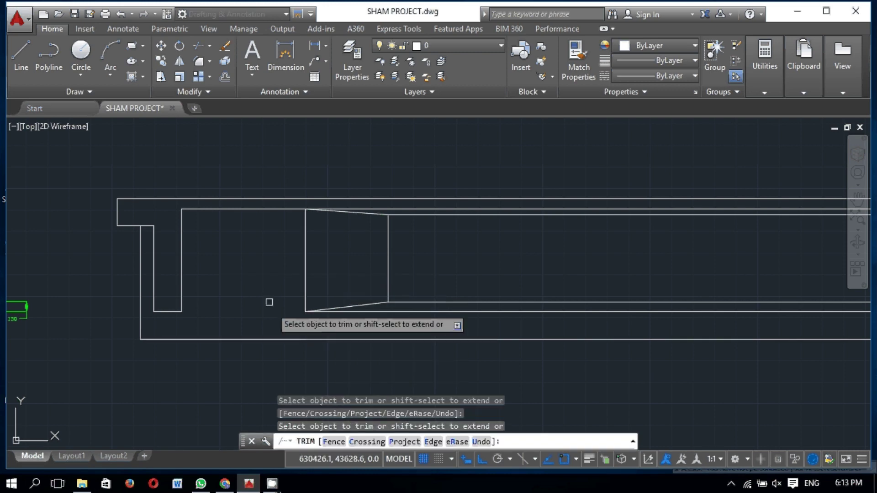
pyautogui.scroll(-5, 268, 302)
pyautogui.scroll(3, 315, 278)
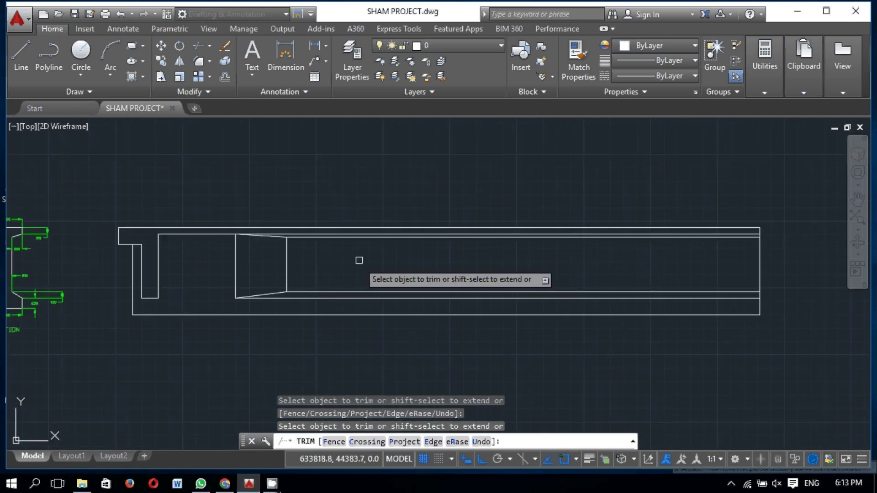
pyautogui.press('Return')
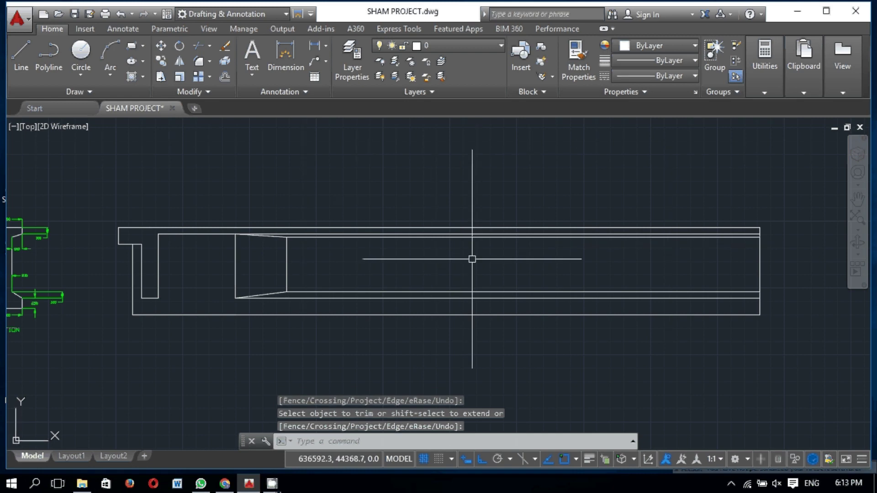
pyautogui.scroll(-4, 233, 218)
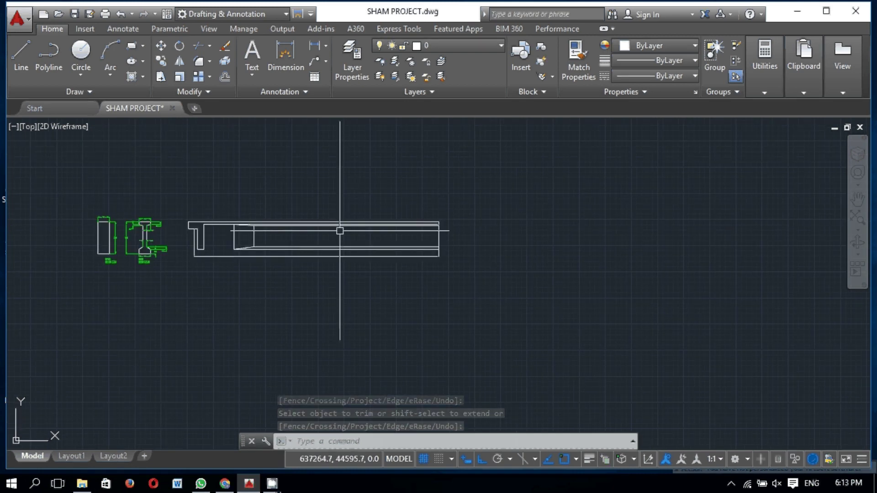
pyautogui.scroll(2, 338, 219)
pyautogui.scroll(2, 73, 219)
pyautogui.scroll(2, 73, 219)
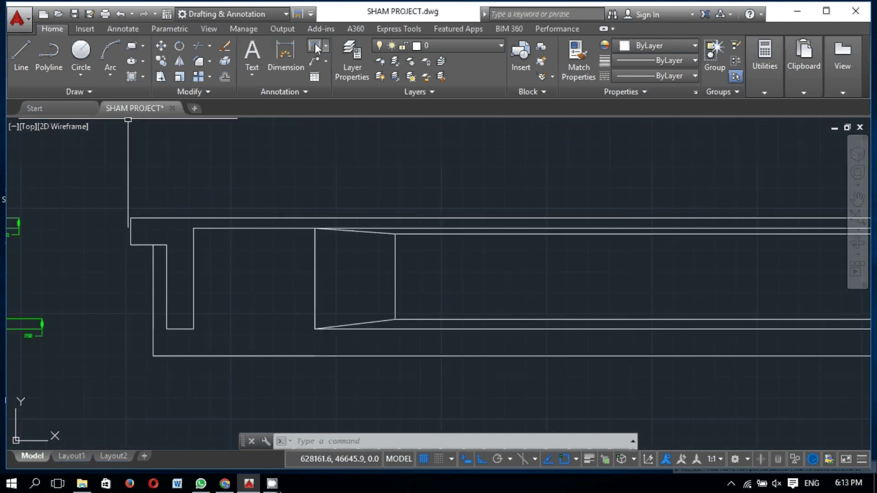
# Step: Add a 730 linear dimension from the girder's top-left corner to the slot edge
pyautogui.click(286, 50)
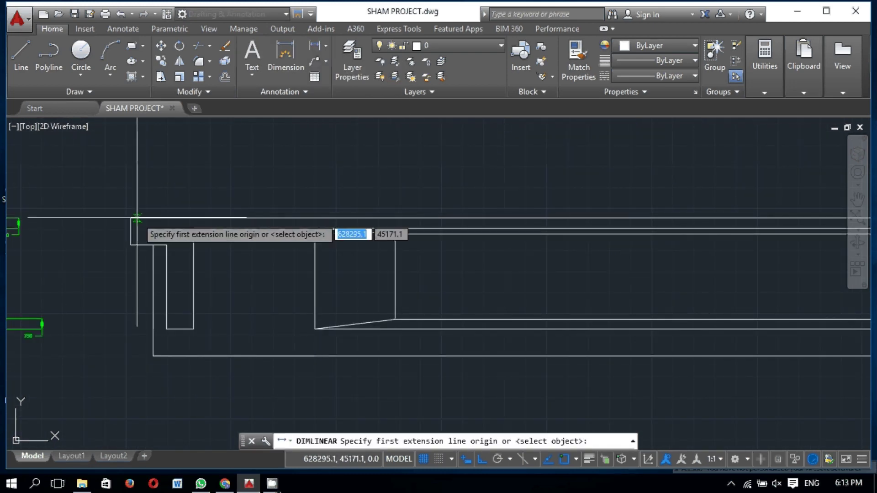
pyautogui.click(130, 218)
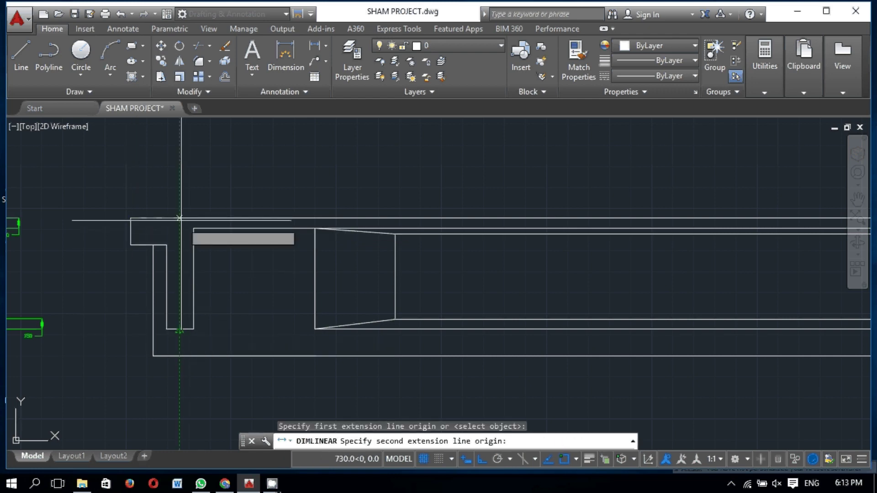
pyautogui.click(179, 218)
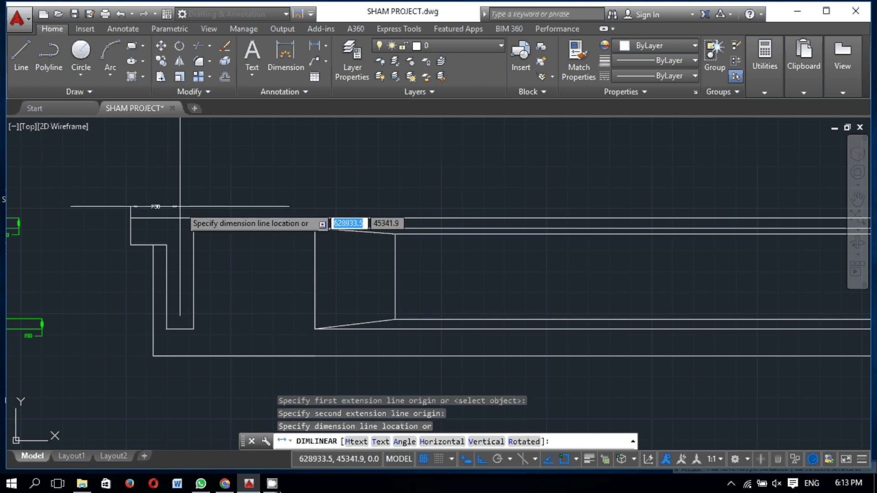
pyautogui.scroll(1, 184, 204)
# Step: Add a 1995 dimension from the 730 end to the taper start, then erase it
pyautogui.press('Return')
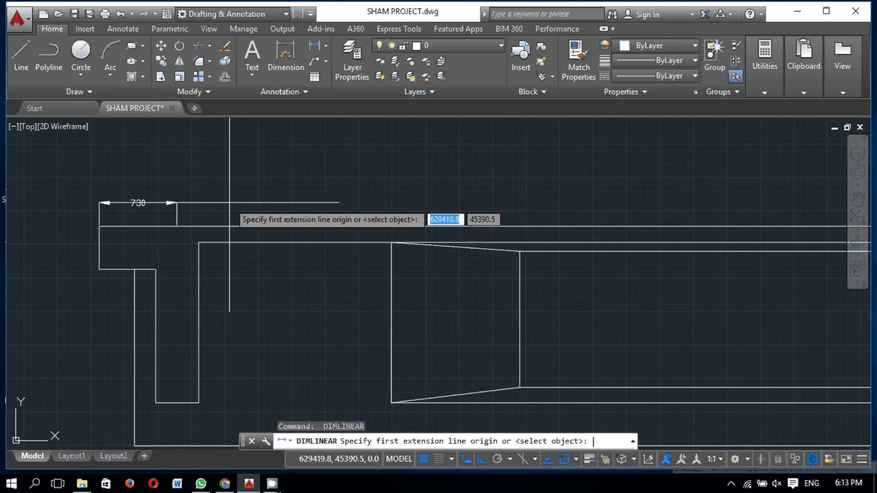
pyautogui.click(177, 227)
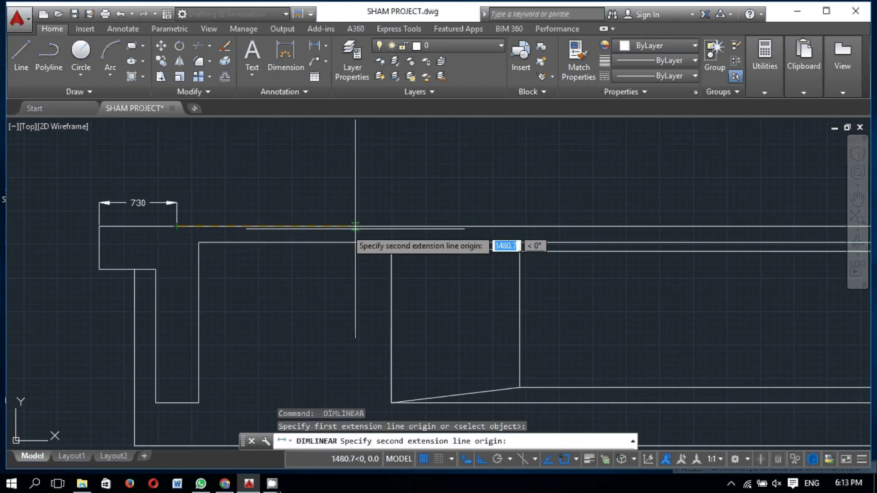
pyautogui.click(391, 227)
pyautogui.click(390, 213)
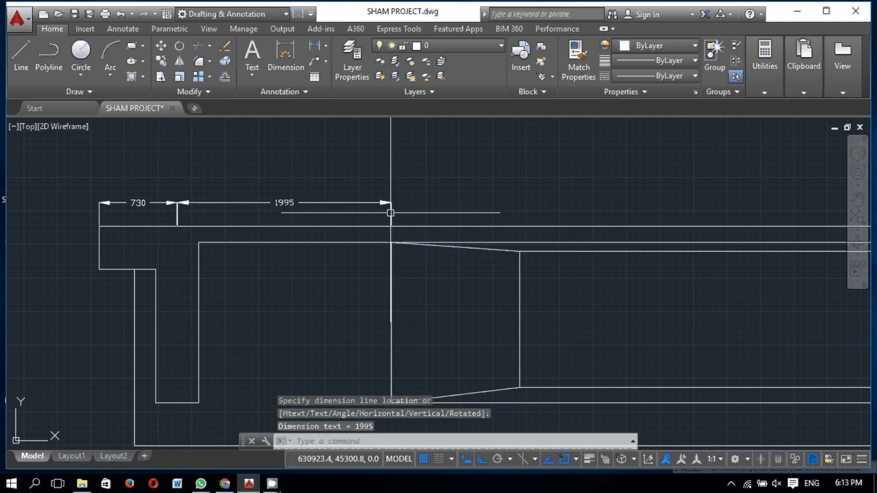
pyautogui.click(392, 204)
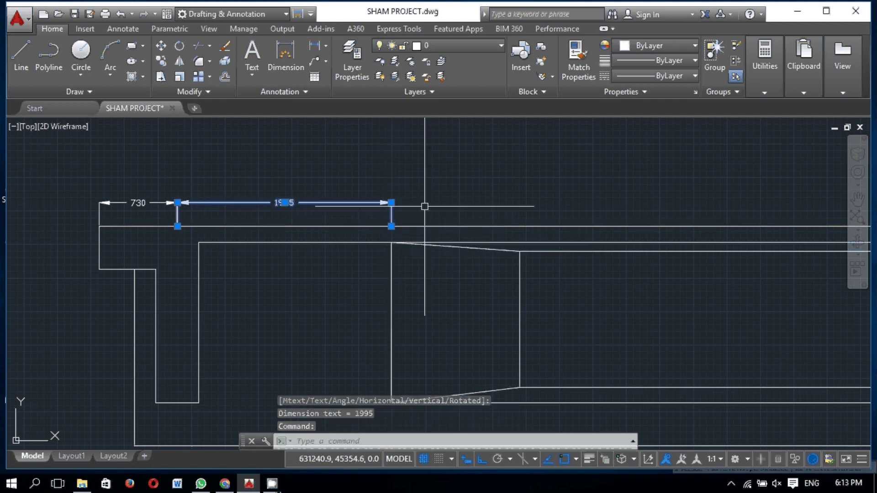
pyautogui.write('e')
pyautogui.press('Return')
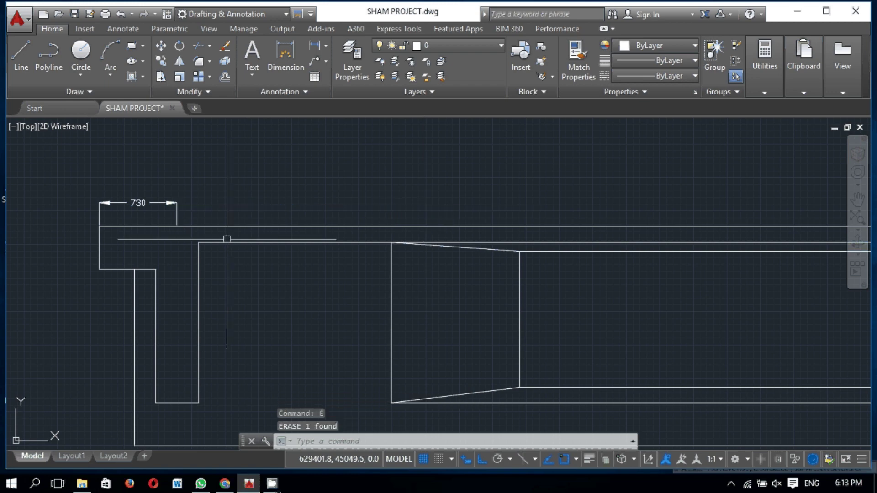
pyautogui.press('Return')
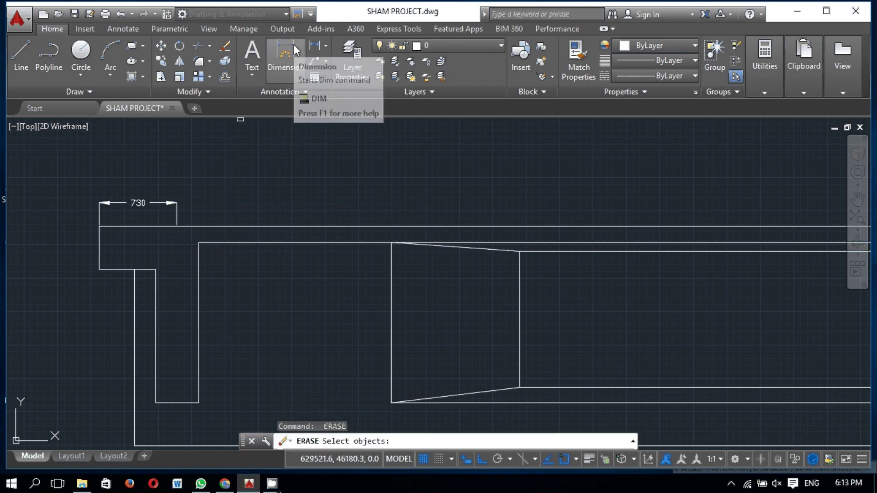
# Step: Add the 2000 and 1200 top-edge dimensions from the 730 end to the taper's end
pyautogui.click(287, 44)
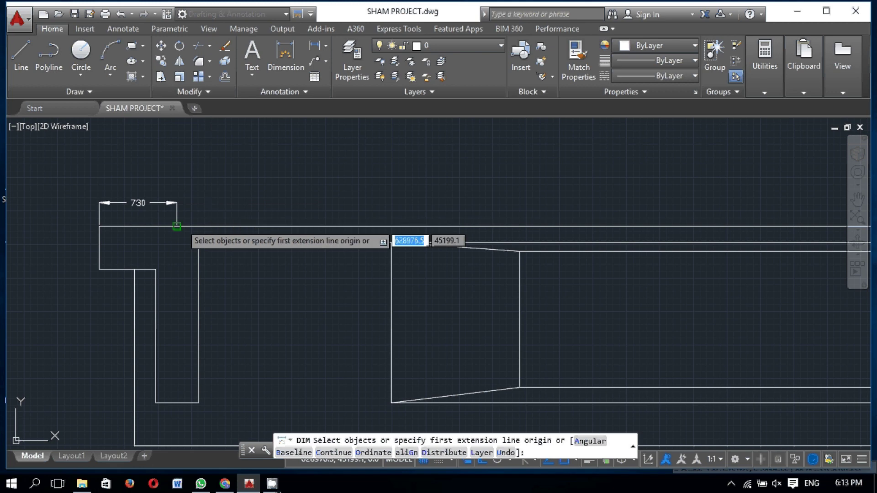
pyautogui.click(177, 226)
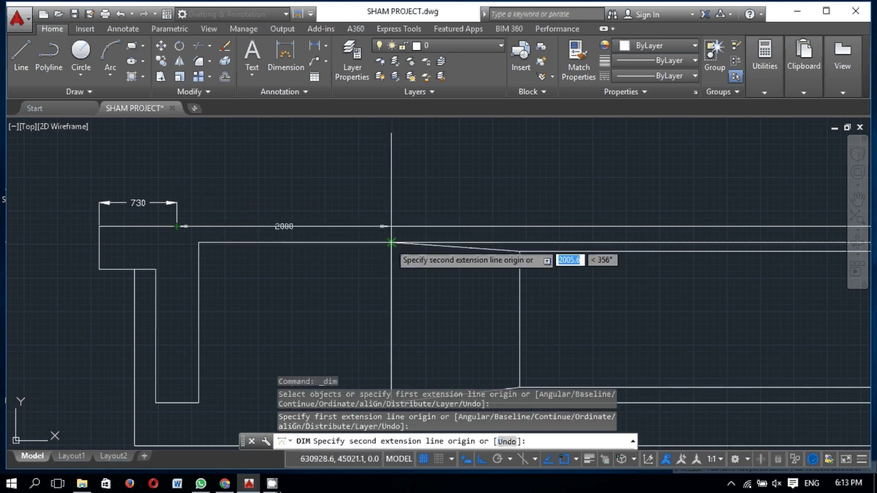
pyautogui.click(391, 226)
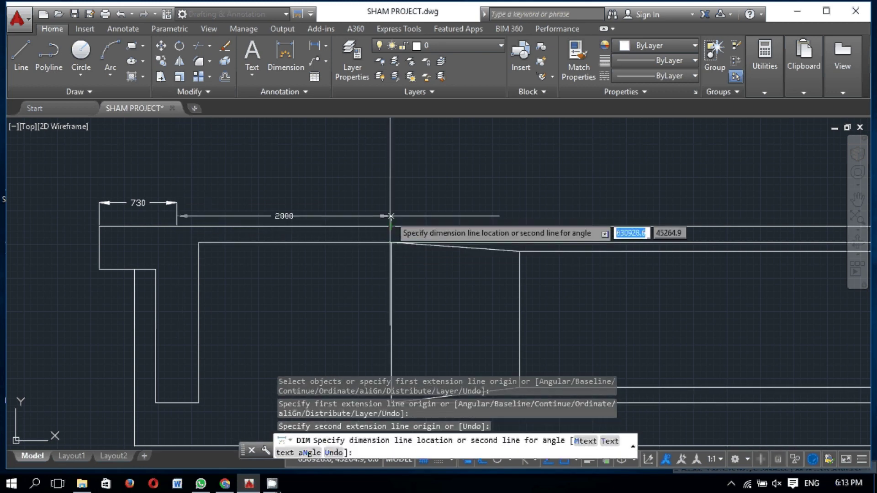
pyautogui.click(391, 202)
pyautogui.press('Return')
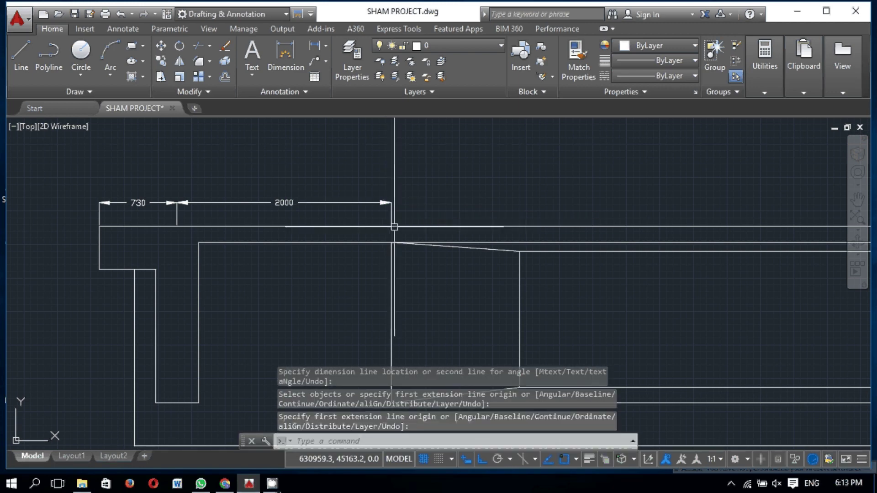
pyautogui.press('Return')
pyautogui.click(392, 226)
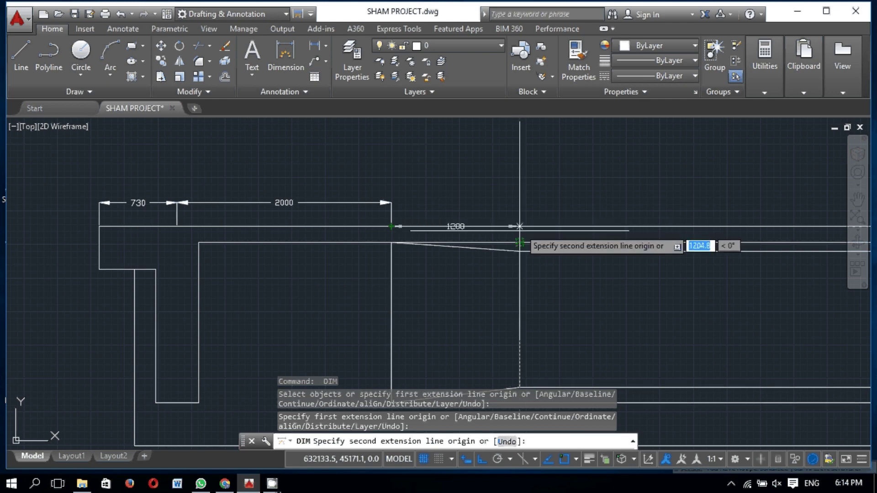
pyautogui.click(520, 243)
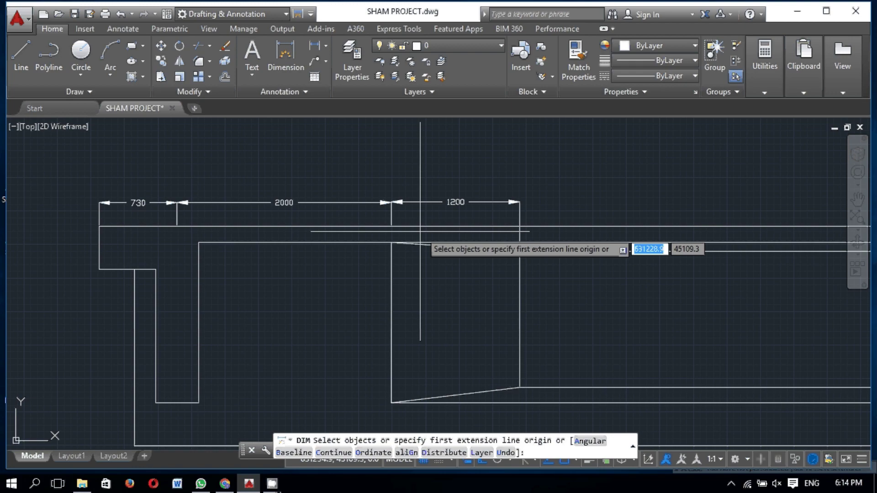
pyautogui.scroll(-2, 315, 250)
pyautogui.scroll(1, 214, 300)
pyautogui.scroll(1, 215, 340)
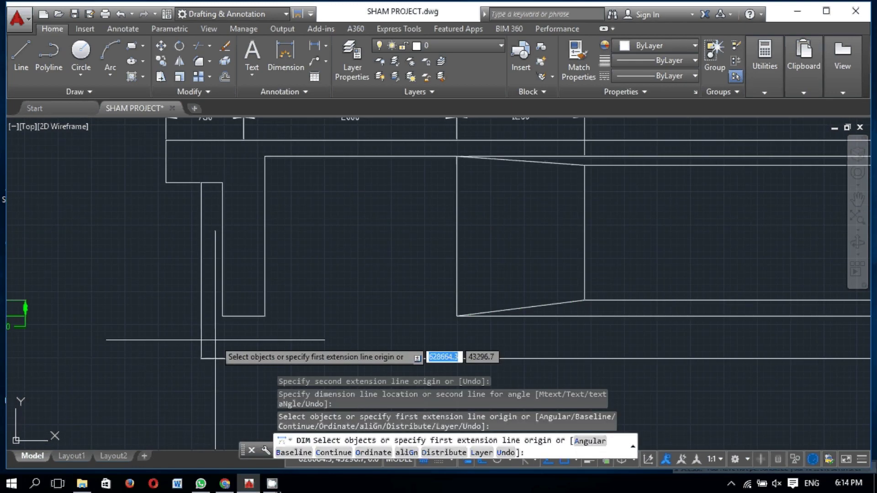
# Step: Dimension the slot's 400 width below the slot
pyautogui.click(223, 315)
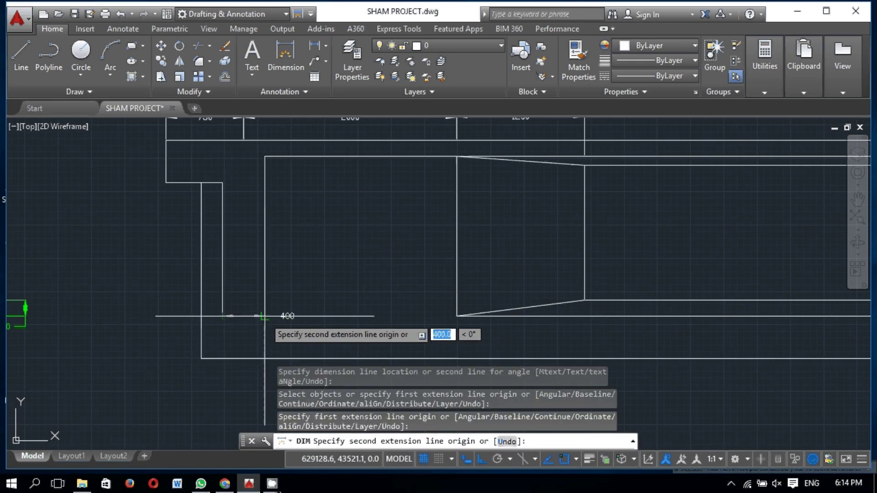
pyautogui.click(263, 316)
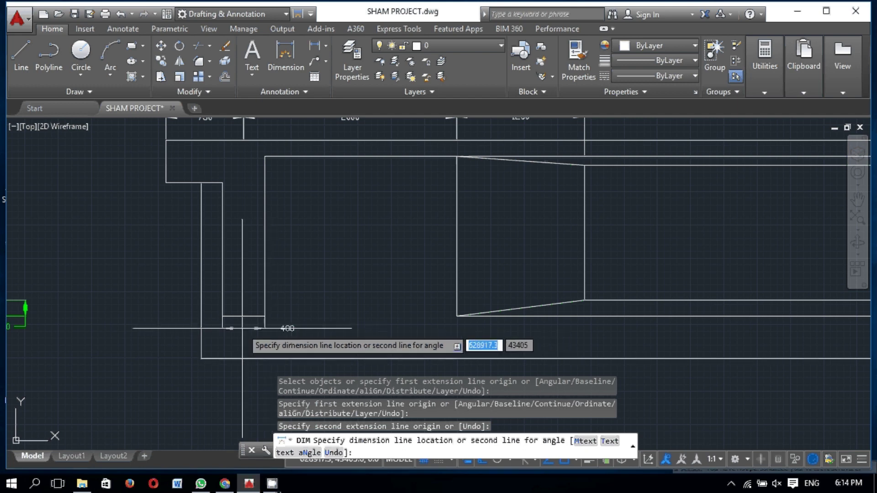
pyautogui.click(244, 330)
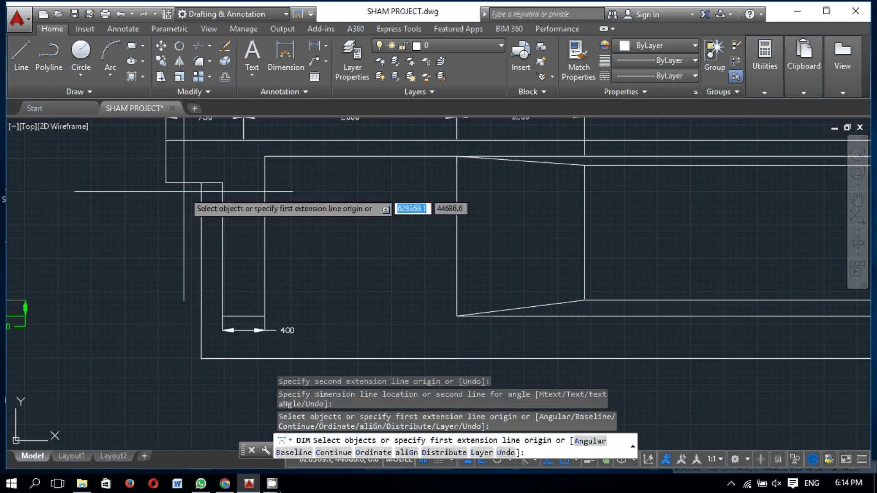
pyautogui.scroll(-2, 293, 249)
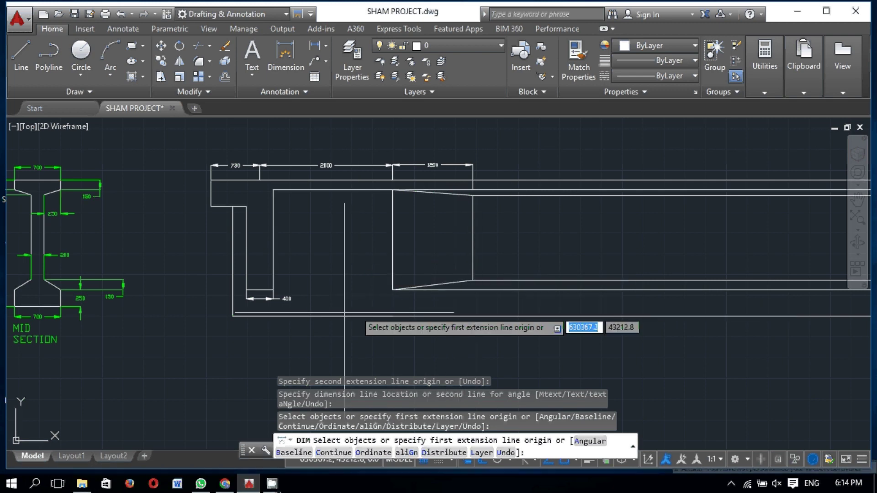
# Step: Add the 14650 overall dimension beneath the beam from its left end to its right end
pyautogui.click(233, 315)
pyautogui.scroll(-4, 287, 319)
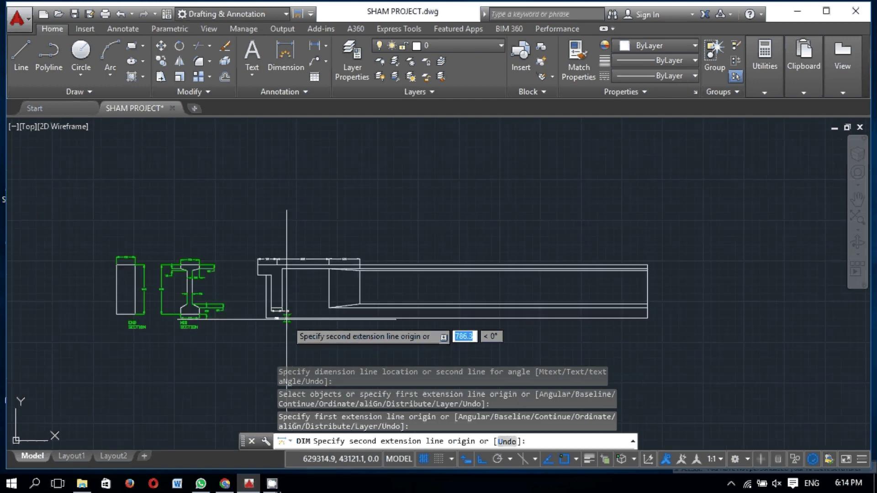
pyautogui.scroll(2, 663, 322)
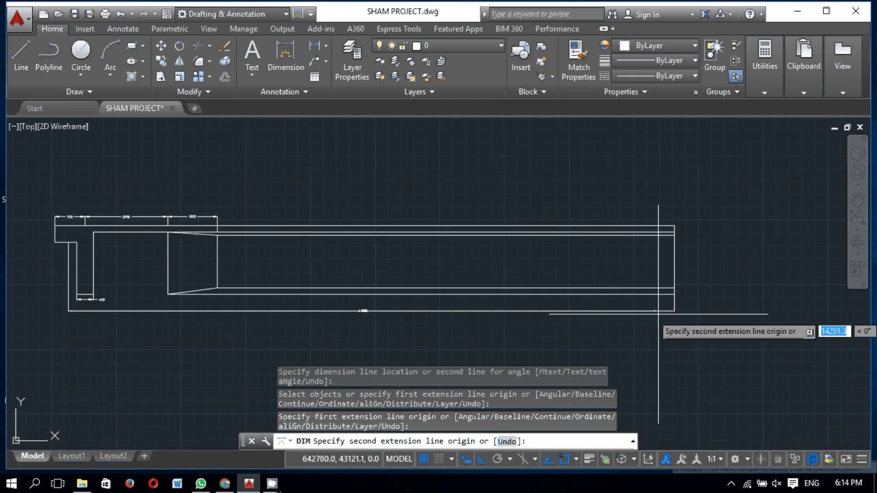
pyautogui.click(674, 312)
pyautogui.click(674, 322)
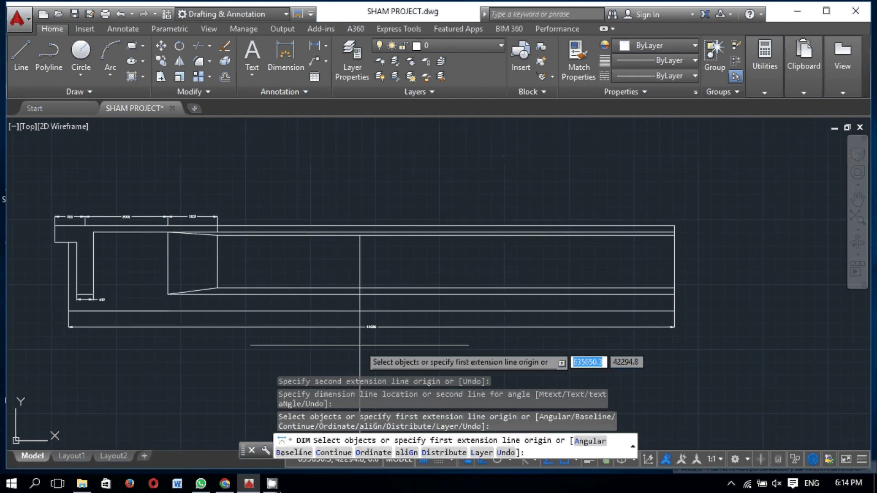
pyautogui.scroll(3, 357, 337)
pyautogui.scroll(-5, 357, 337)
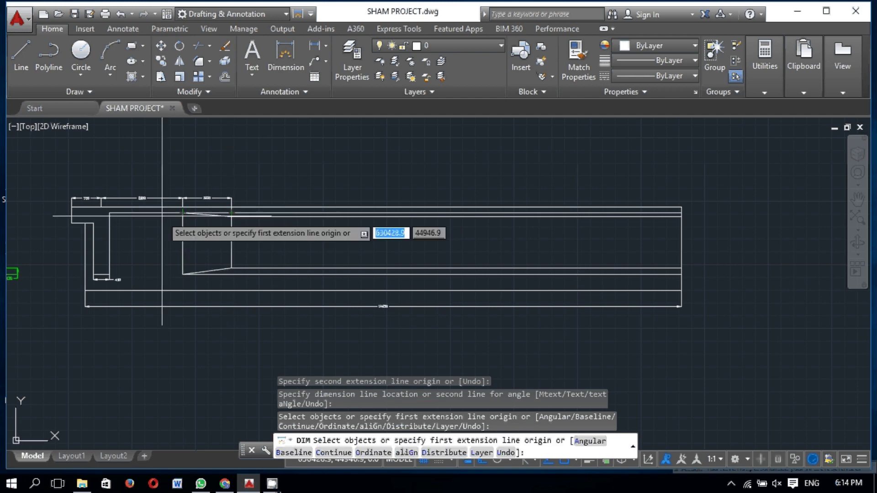
# Step: Attempt a vertical dimension at the taper, then undo the incorrect 2293 result
pyautogui.press('Return')
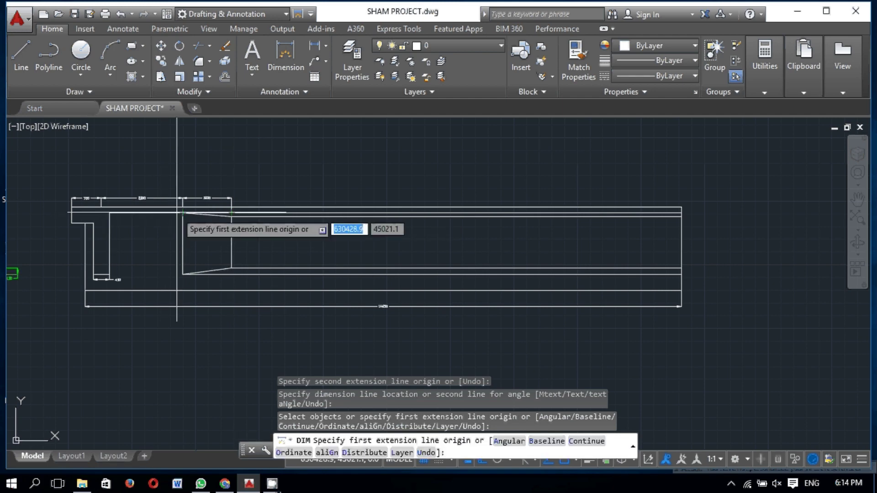
pyautogui.click(183, 213)
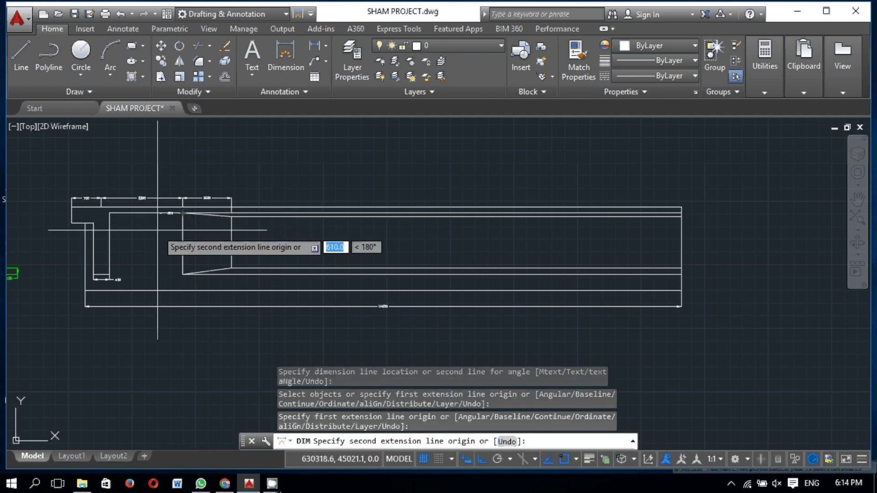
pyautogui.click(182, 290)
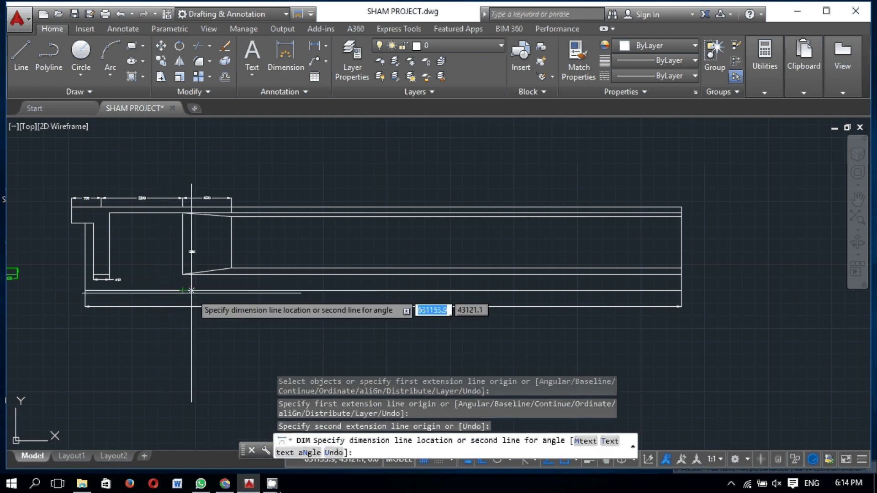
pyautogui.write('u')
pyautogui.press('Return')
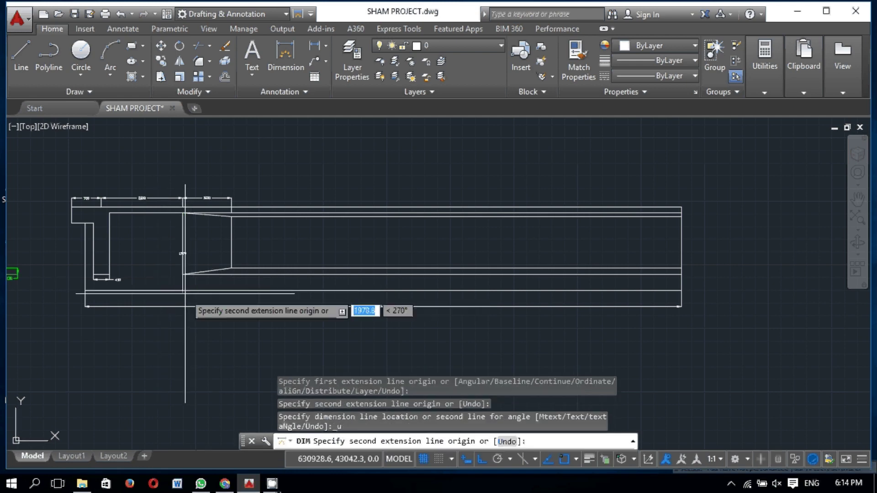
pyautogui.click(183, 307)
pyautogui.click(167, 251)
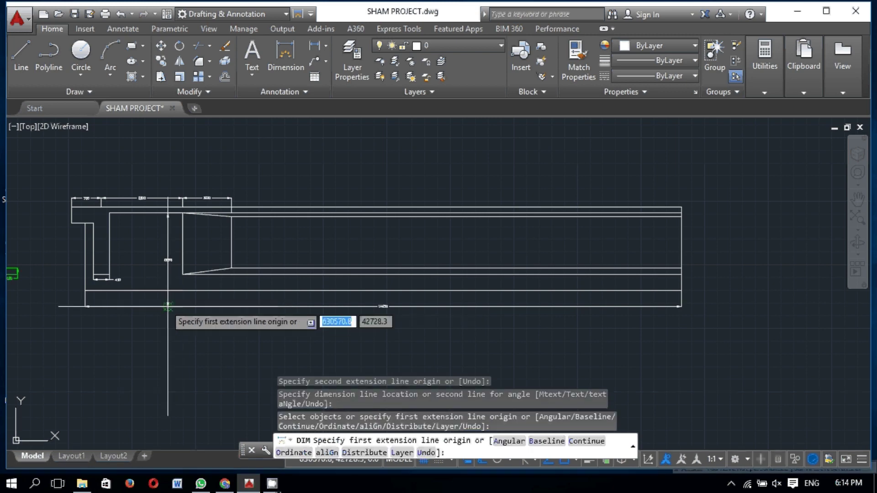
pyautogui.scroll(2, 179, 277)
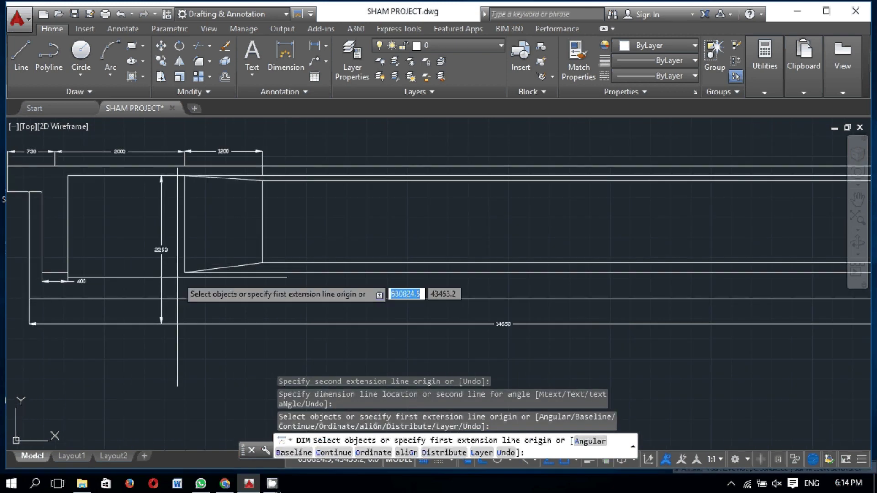
pyautogui.hotkey('ctrl', 'z')
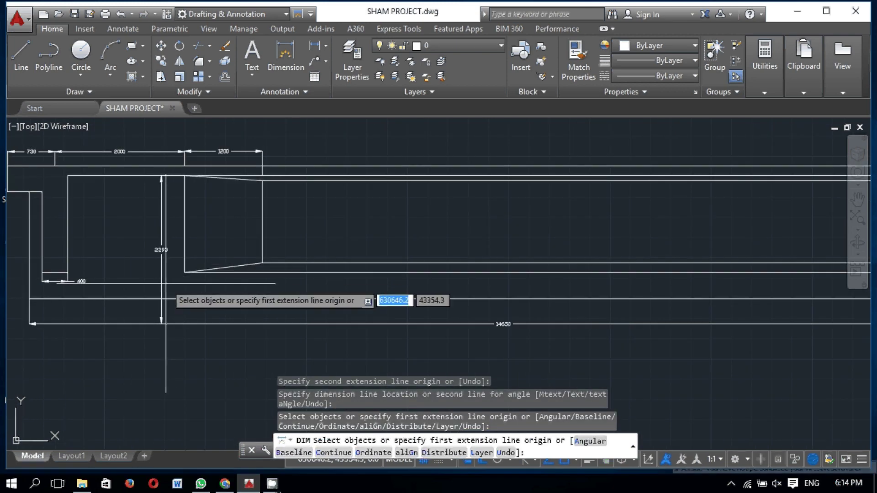
pyautogui.scroll(-2, 170, 222)
# Step: Place the 1900 vertical dimension between the taper's top and bottom corners, then end dimensioning
pyautogui.press('Return')
pyautogui.scroll(2, 165, 215)
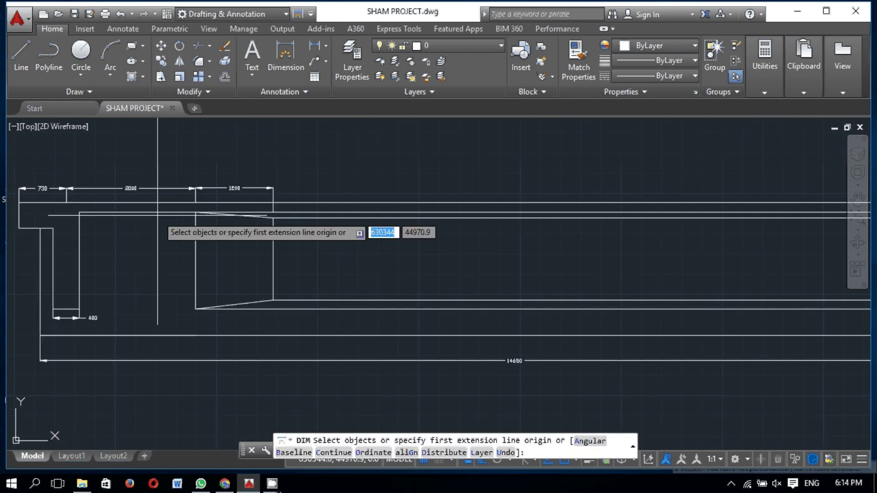
pyautogui.press('Return')
pyautogui.press('Return')
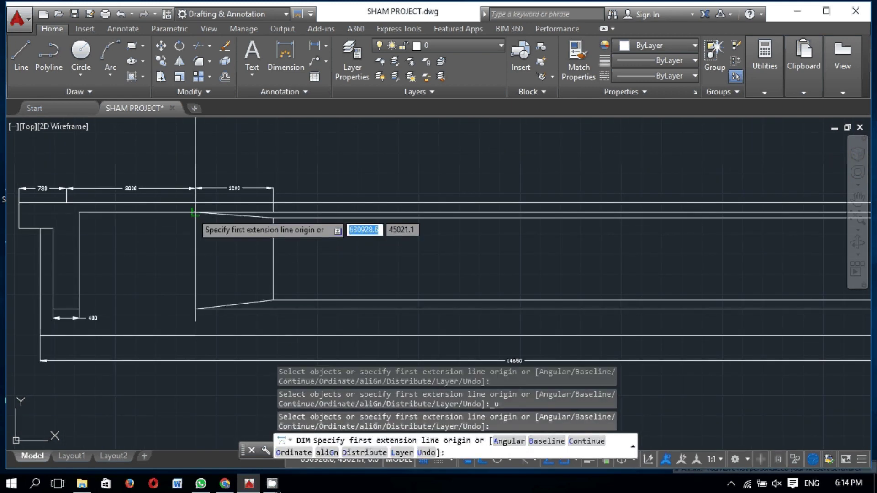
pyautogui.click(195, 213)
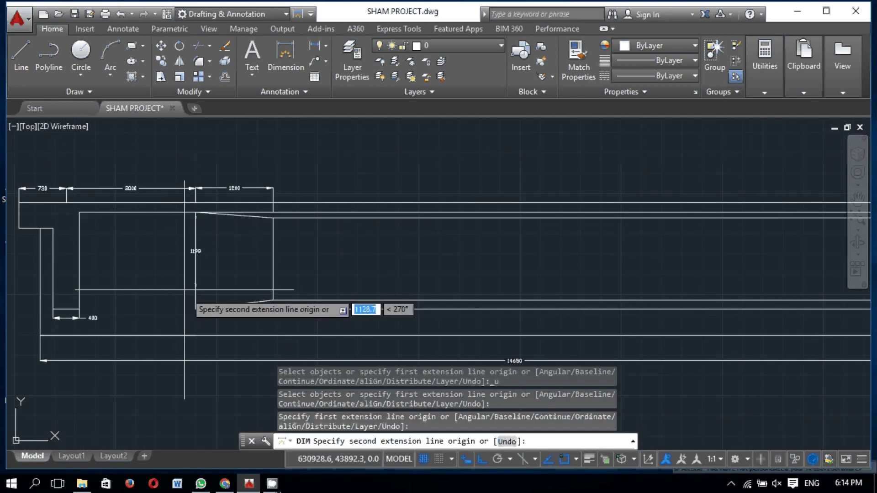
pyautogui.click(196, 336)
pyautogui.click(168, 303)
pyautogui.scroll(2, 168, 303)
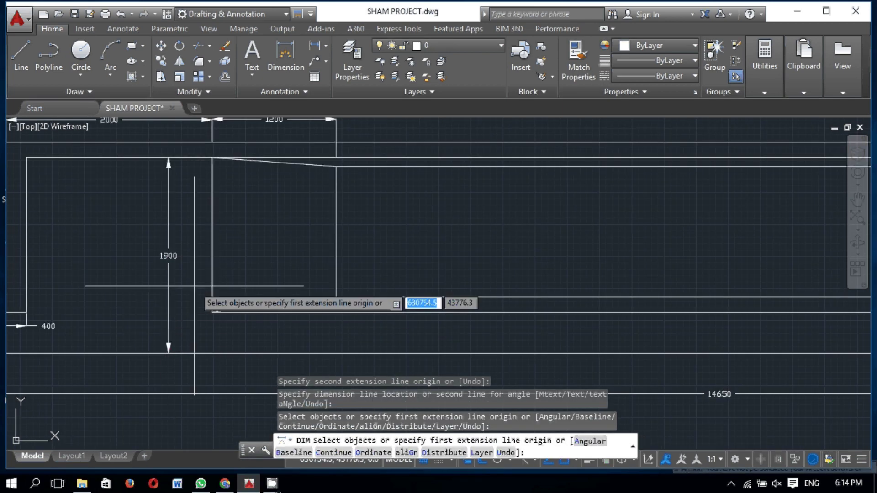
pyautogui.scroll(-4, 194, 286)
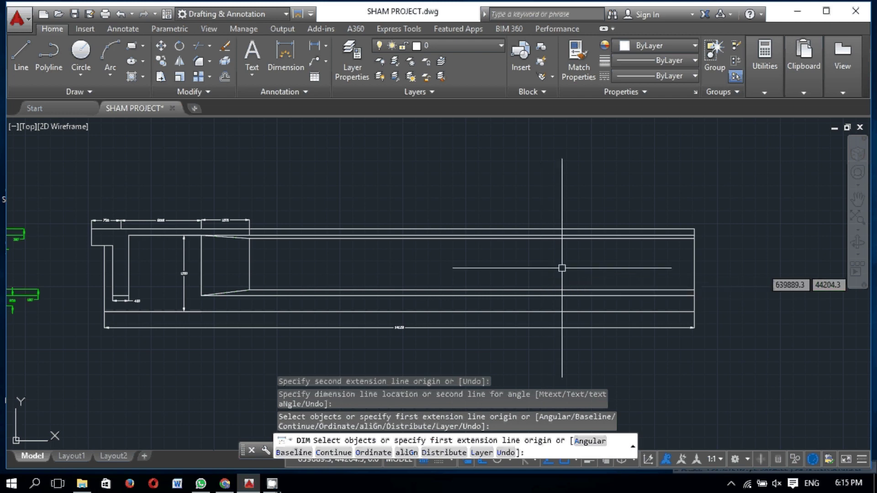
pyautogui.press('Escape')
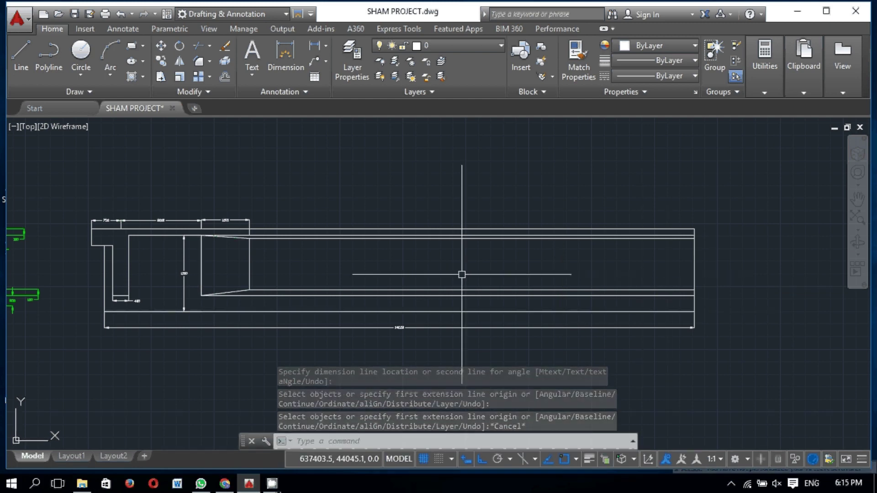
# Step: Save, then match the 2000, 1200, 1900, 400 and 14650 dimensions to the green dimension
pyautogui.hotkey('ctrl', 's')
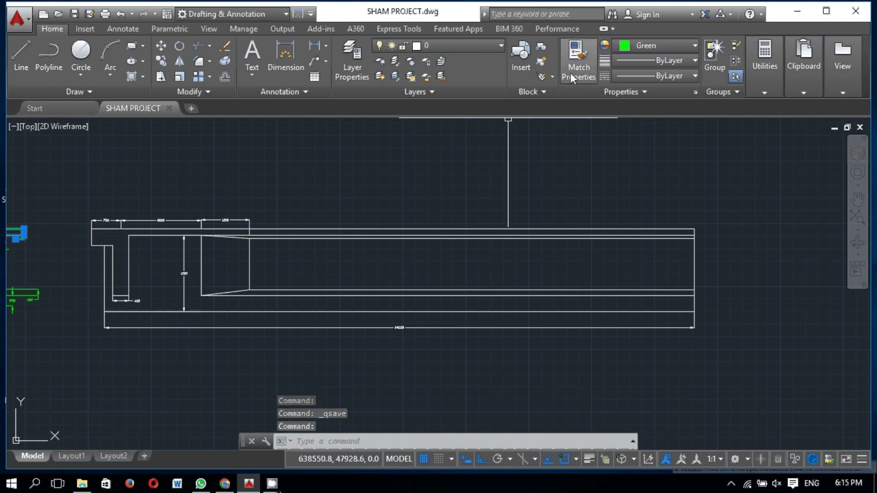
pyautogui.click(579, 60)
pyautogui.scroll(2, 101, 227)
pyautogui.click(190, 216)
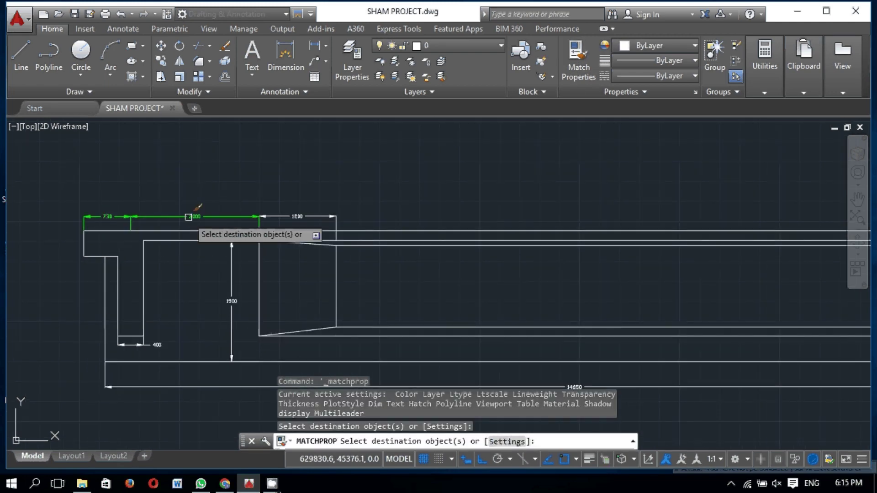
pyautogui.click(264, 216)
pyautogui.click(231, 295)
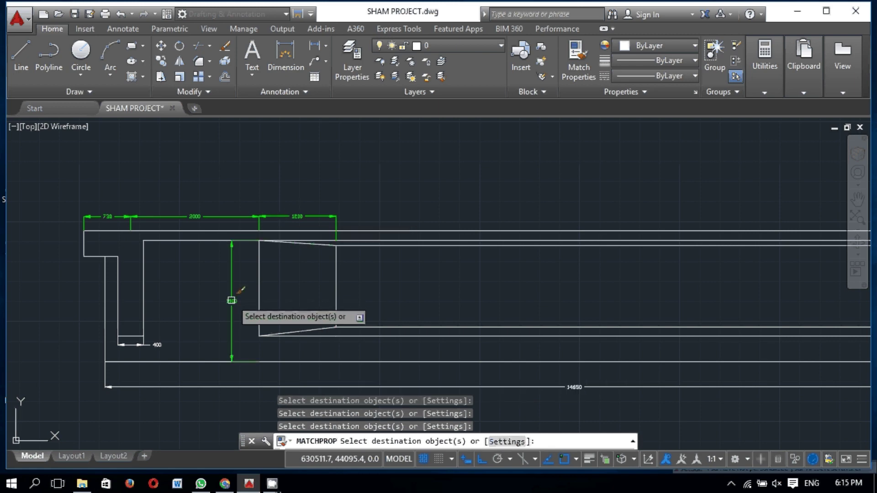
pyautogui.click(155, 350)
pyautogui.click(155, 387)
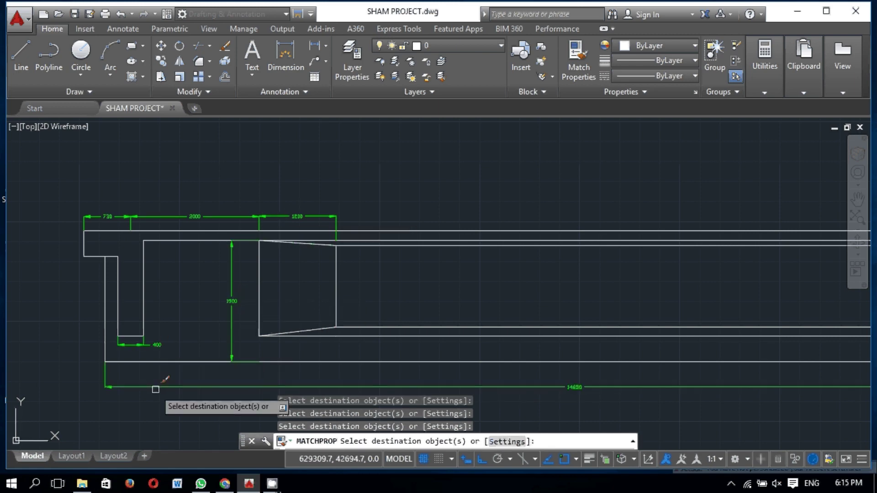
pyautogui.scroll(-3, 202, 270)
pyautogui.scroll(2, 293, 293)
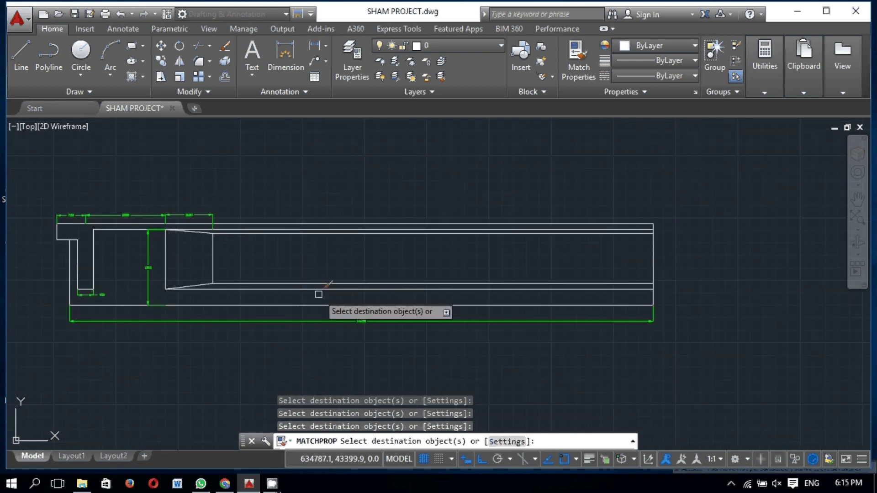
pyautogui.press('Escape')
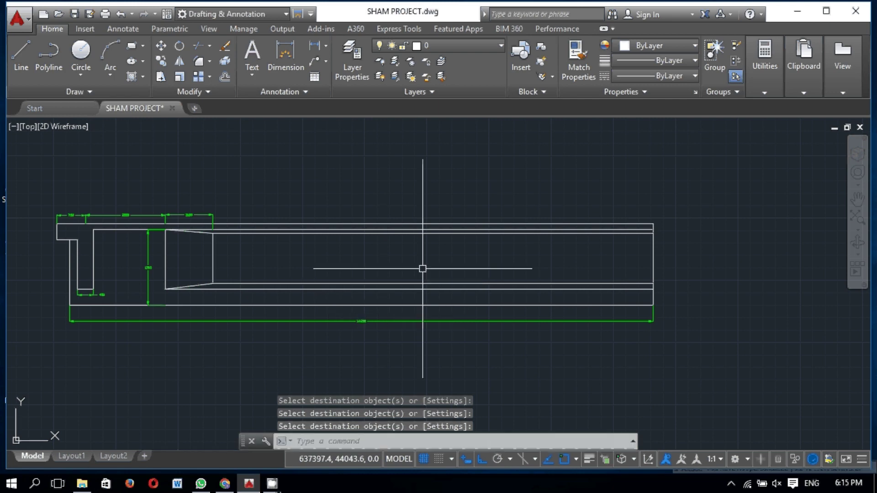
pyautogui.scroll(2, 229, 230)
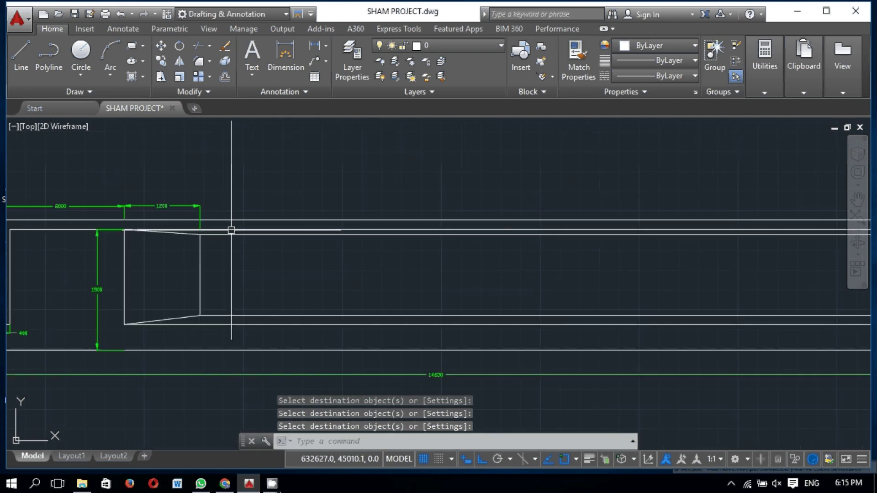
# Step: Add an 11050 dimension across the beam's top from its left end to its right end
pyautogui.scroll(-2, 277, 230)
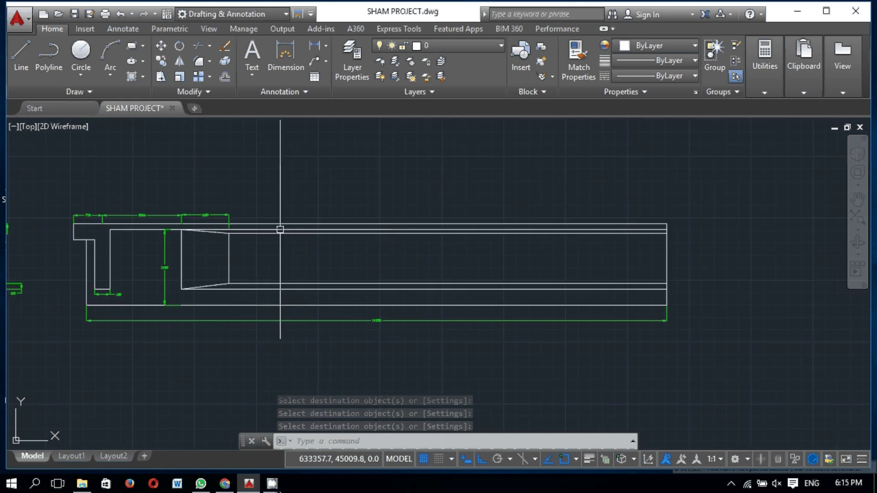
pyautogui.scroll(-2, 474, 227)
pyautogui.scroll(1, 489, 254)
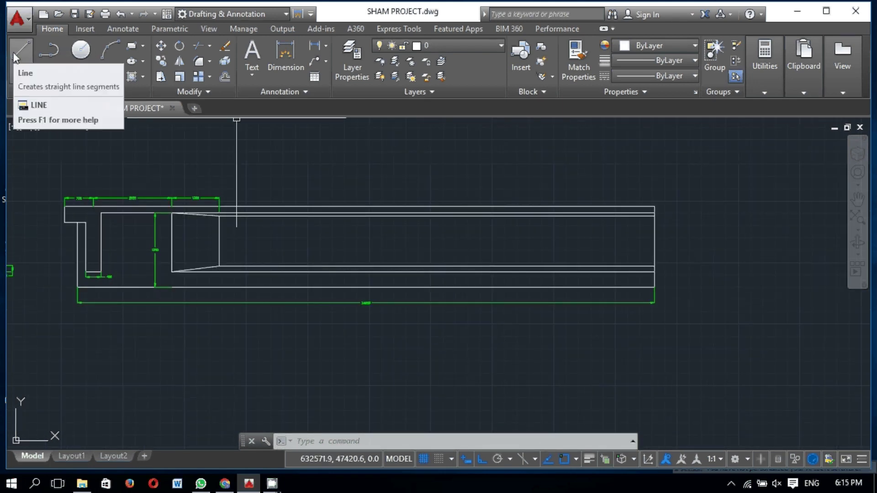
pyautogui.click(286, 47)
pyautogui.press('Return')
pyautogui.click(220, 197)
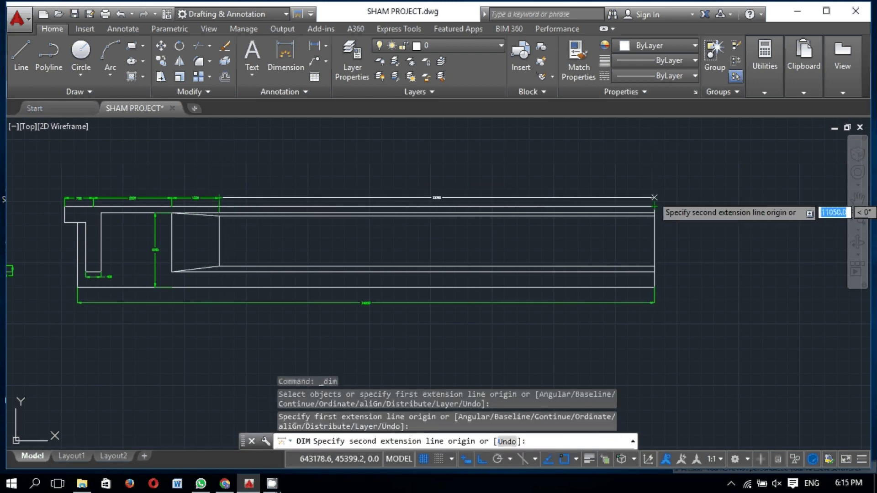
pyautogui.click(654, 197)
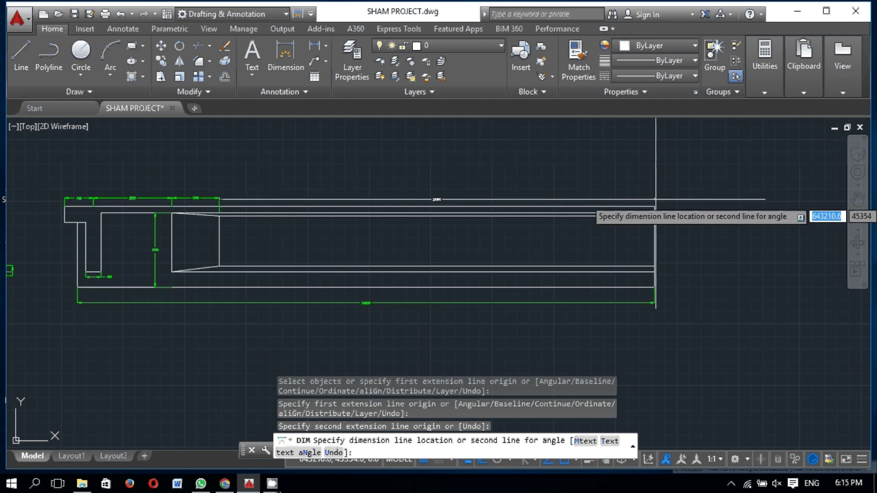
pyautogui.click(656, 199)
pyautogui.scroll(4, 498, 204)
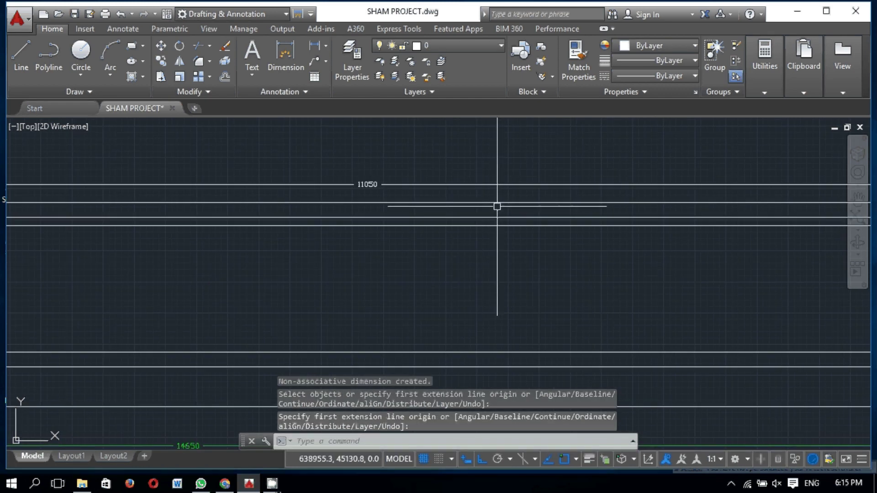
pyautogui.scroll(-4, 497, 206)
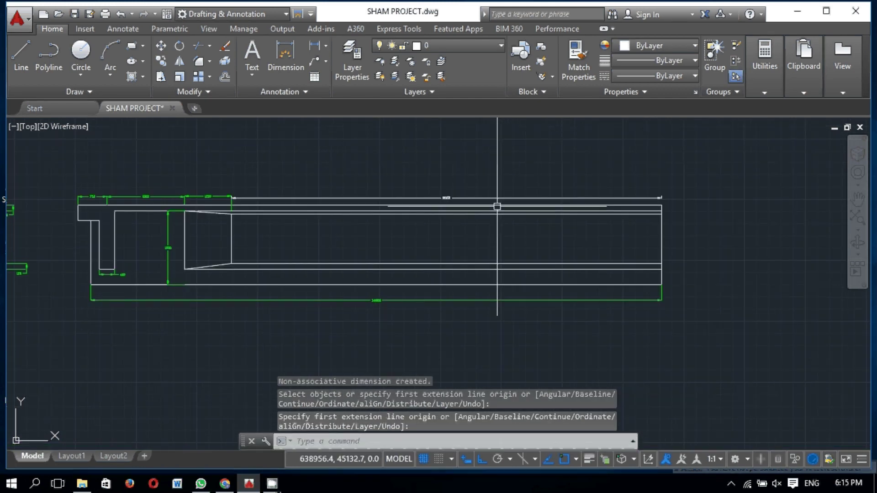
pyautogui.press('Escape')
# Step: Make the 11050 top dimension green using Match Properties
pyautogui.click(211, 195)
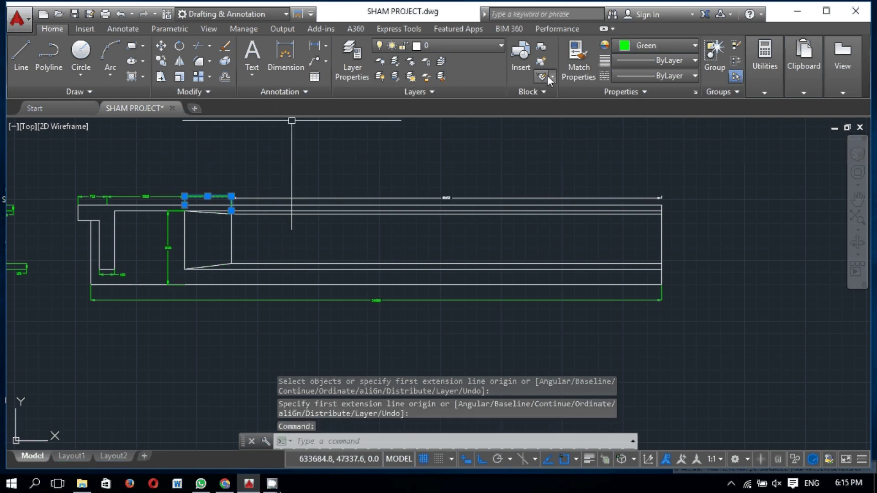
pyautogui.click(574, 67)
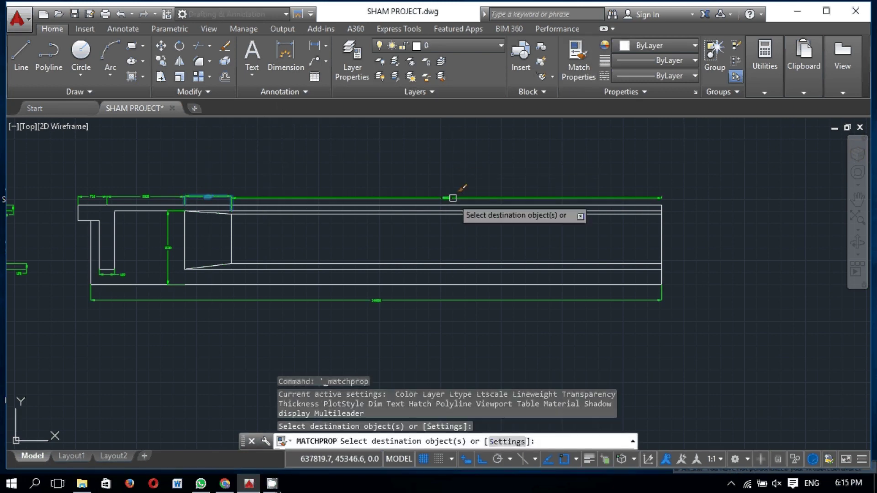
pyautogui.press('Return')
pyautogui.scroll(-1, 472, 163)
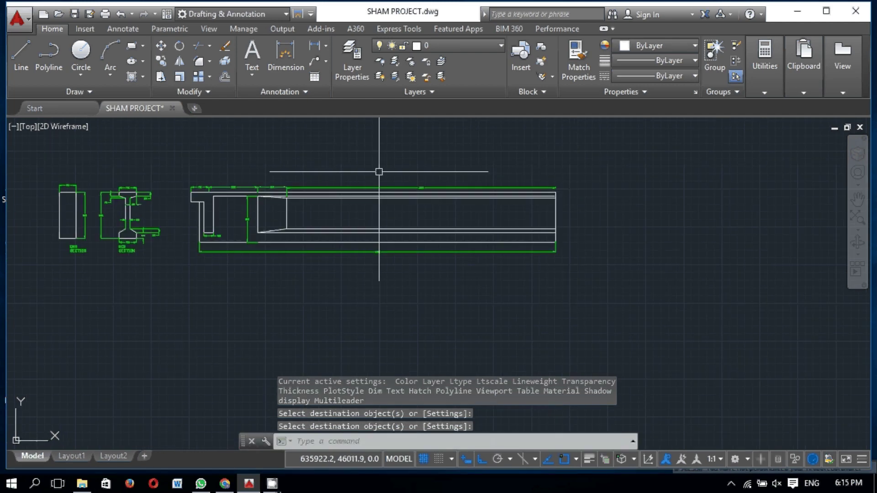
pyautogui.scroll(1, 289, 175)
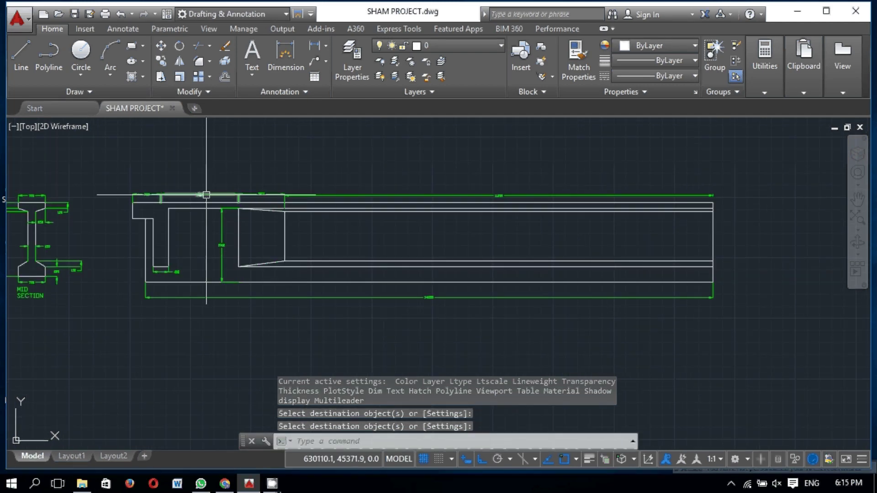
pyautogui.scroll(4, 283, 211)
pyautogui.scroll(-4, 249, 183)
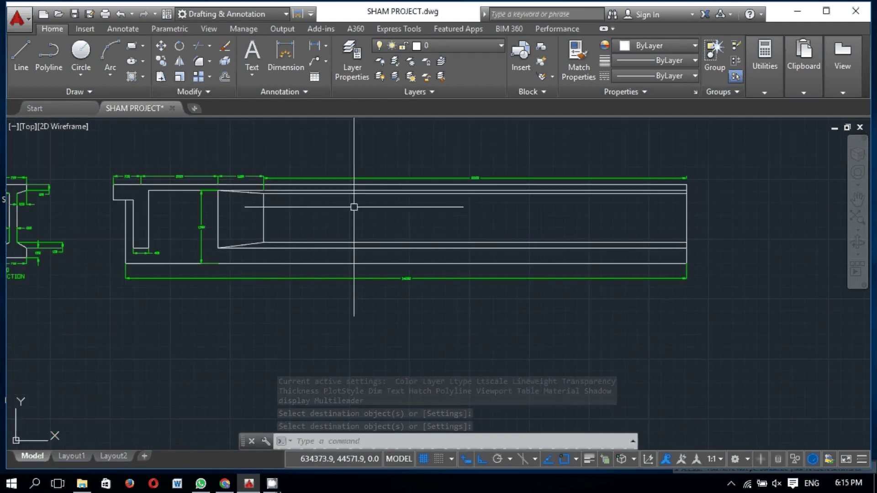
pyautogui.click(705, 165)
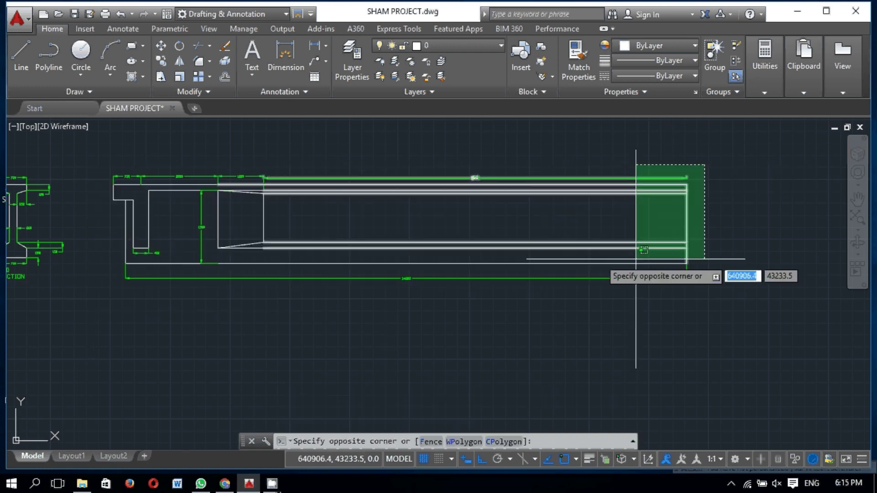
pyautogui.press('Escape')
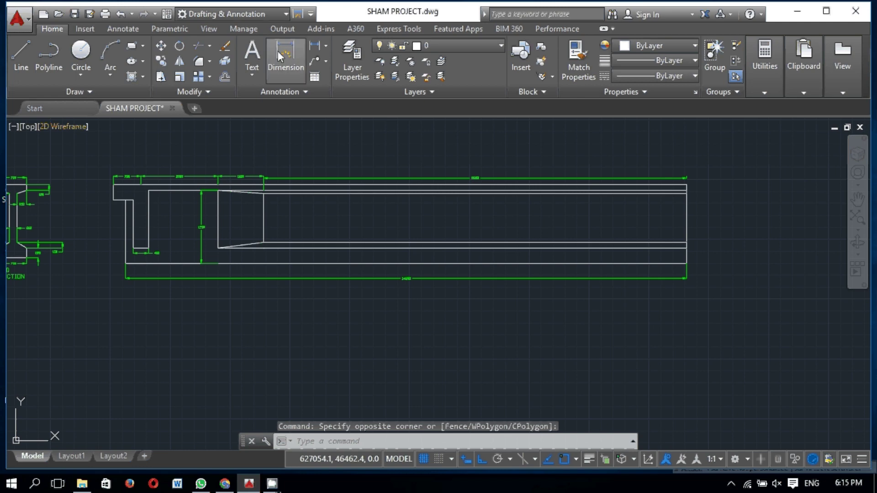
# Step: Add a 400 vertical dimension on the girder's left-end drop
pyautogui.click(290, 41)
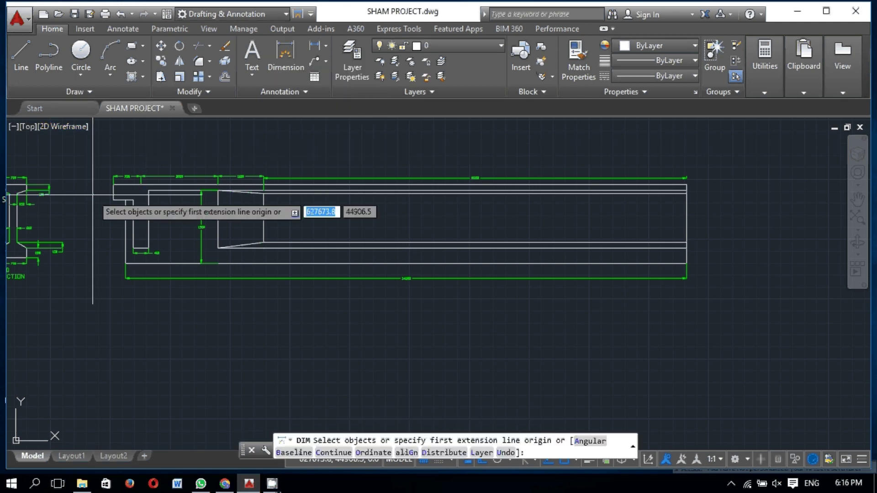
pyautogui.scroll(2, 116, 181)
pyautogui.click(123, 180)
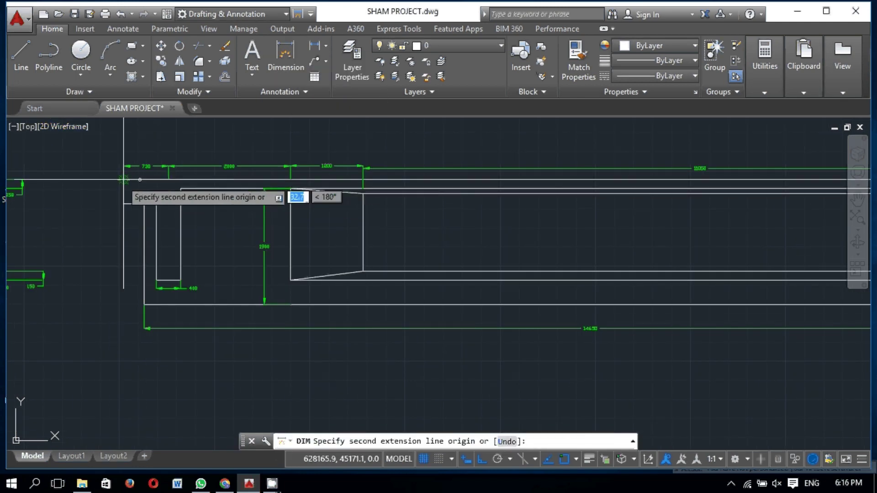
pyautogui.click(124, 203)
pyautogui.press('Return')
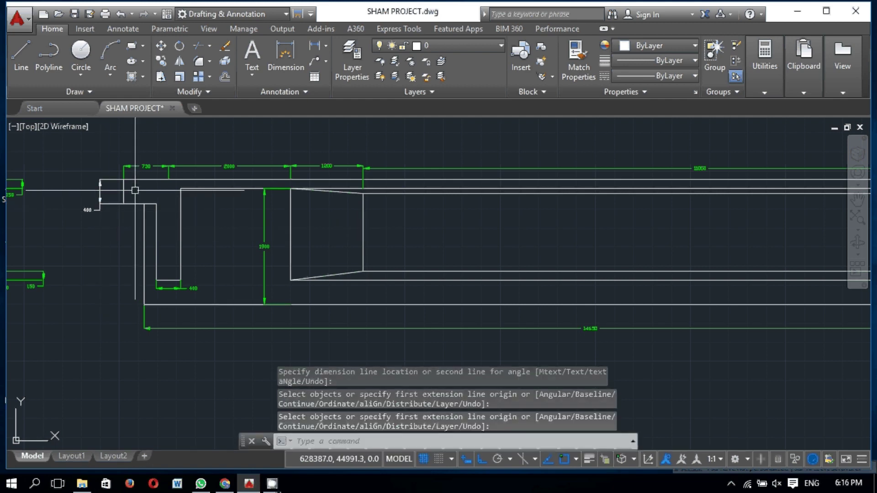
pyautogui.click(17, 56)
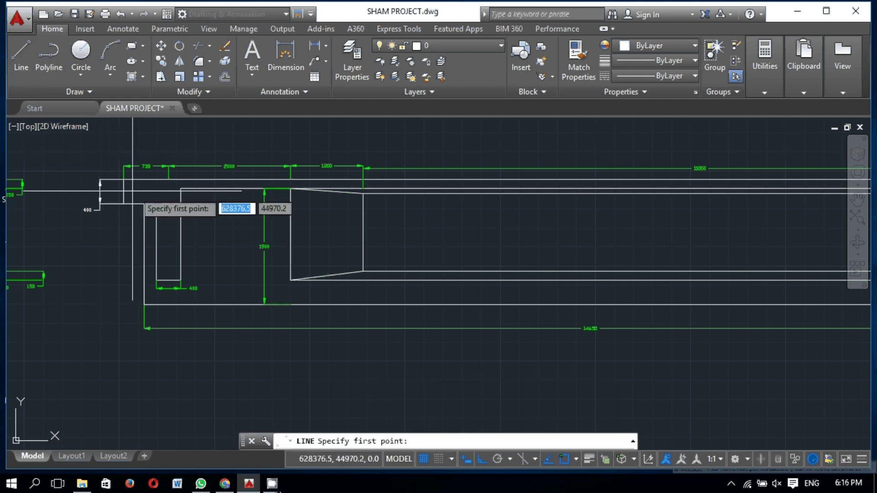
# Step: Draw a closed 300×300 square at the girder's top-left corner
pyautogui.click(124, 179)
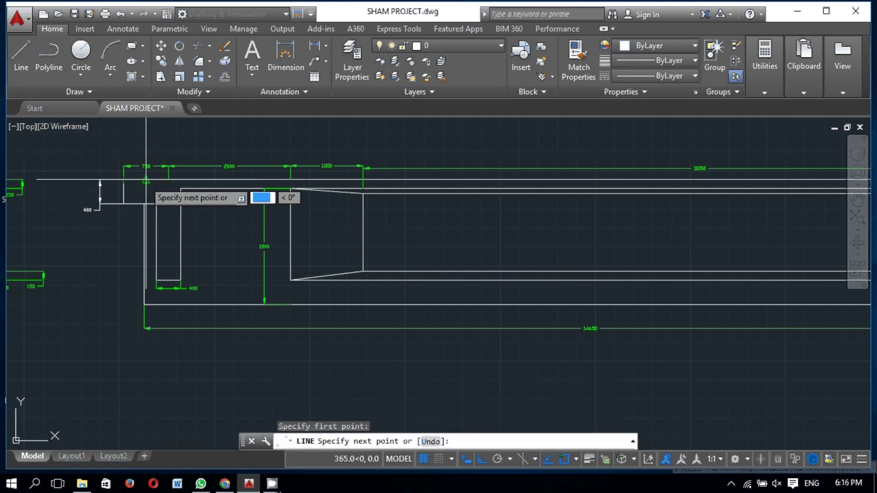
pyautogui.write('300')
pyautogui.press('Return')
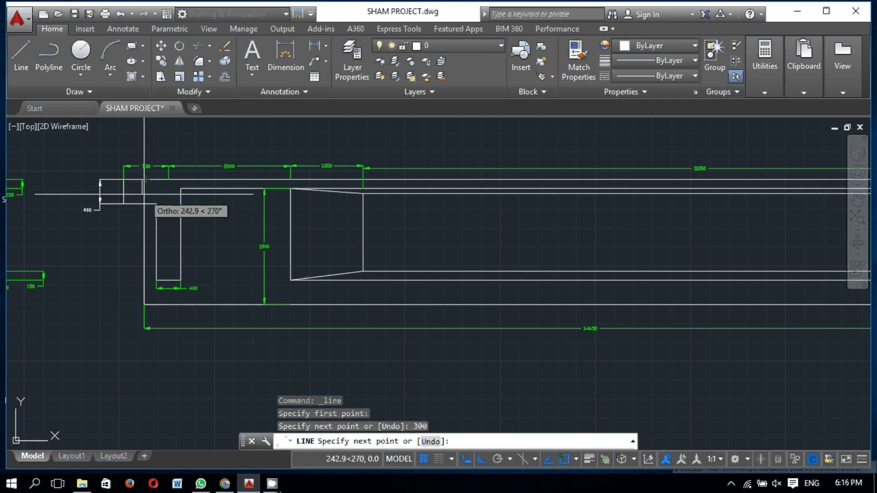
pyautogui.write('300')
pyautogui.press('Return')
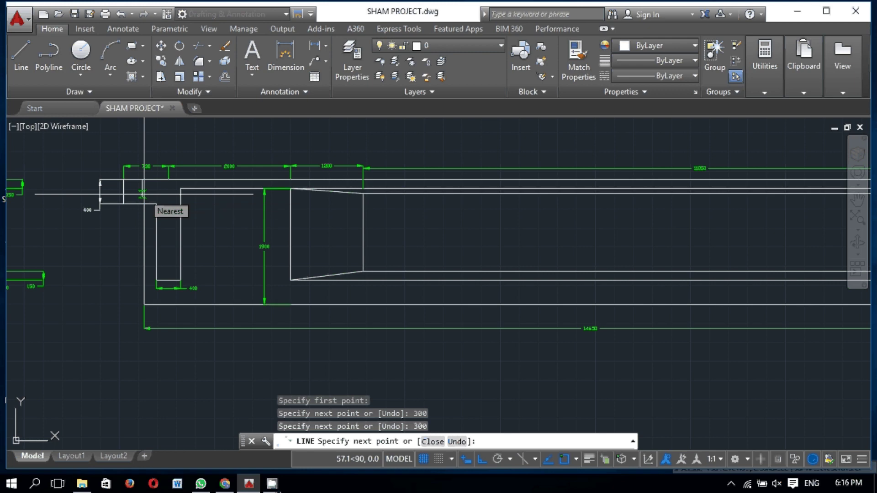
pyautogui.click(122, 196)
pyautogui.press('Return')
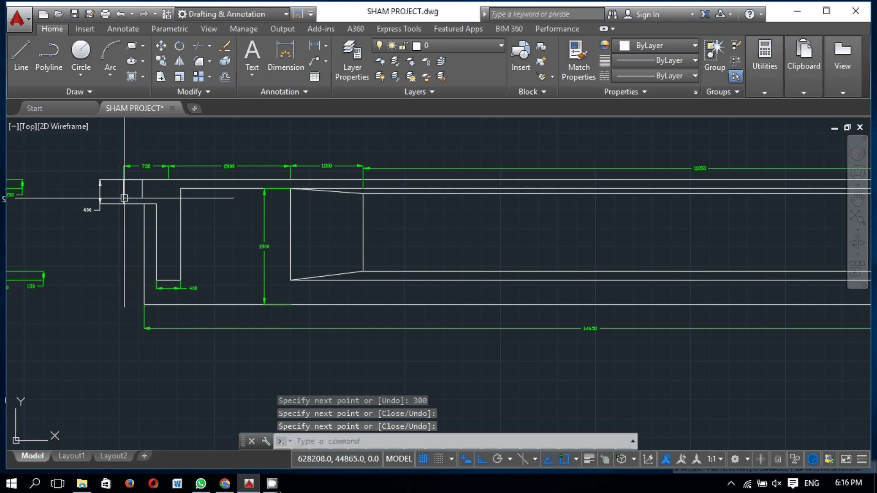
# Step: Draw both corner-to-corner diagonals across the 300 square
pyautogui.press('Return')
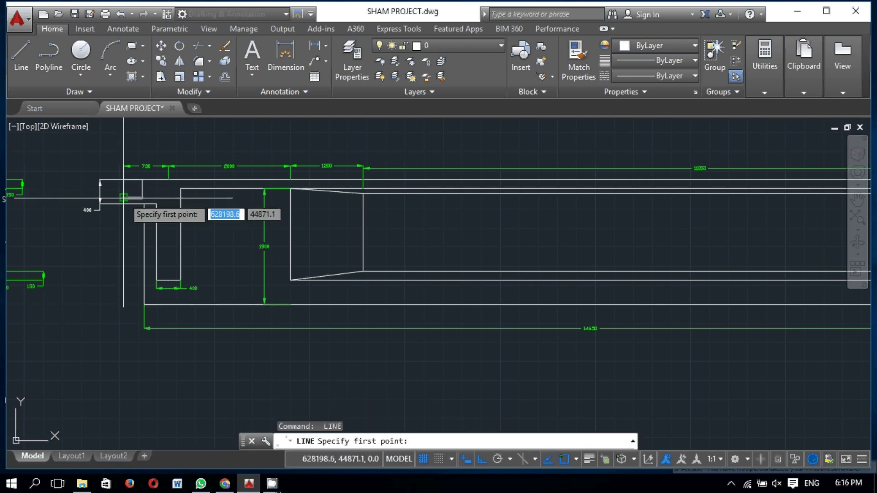
pyautogui.click(123, 197)
pyautogui.click(140, 181)
pyautogui.press('Return')
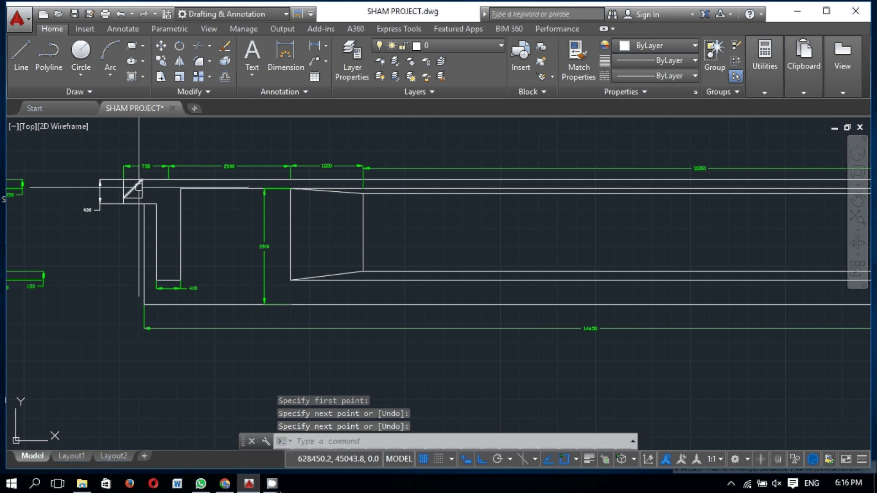
pyautogui.press('Return')
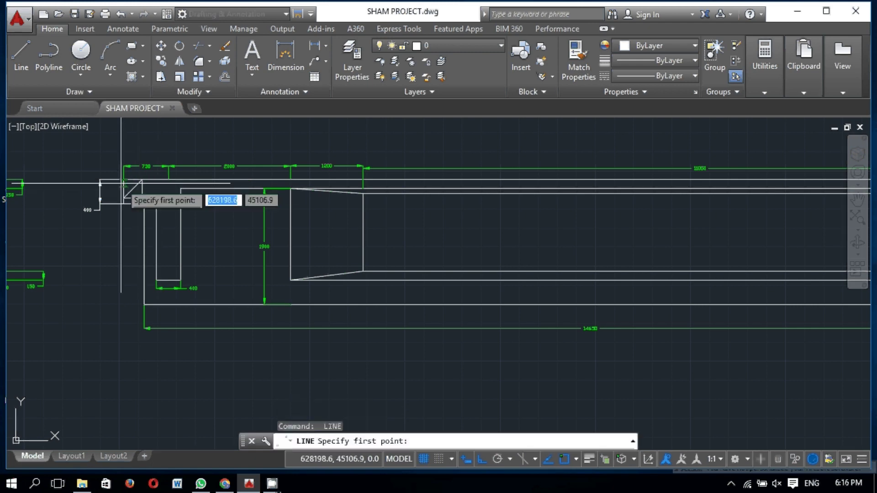
pyautogui.click(124, 180)
pyautogui.click(141, 196)
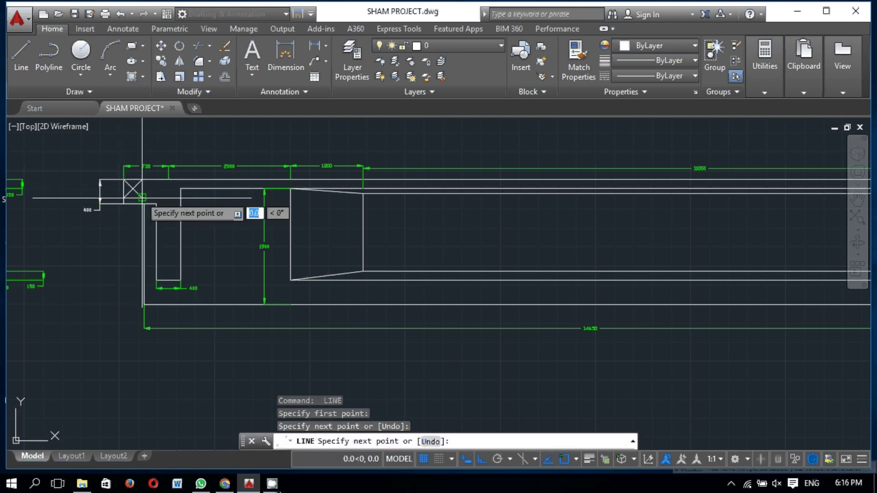
pyautogui.press('Return')
# Step: Offset the square's diagonal at 10 spacing to begin the hatch lines
pyautogui.write('o')
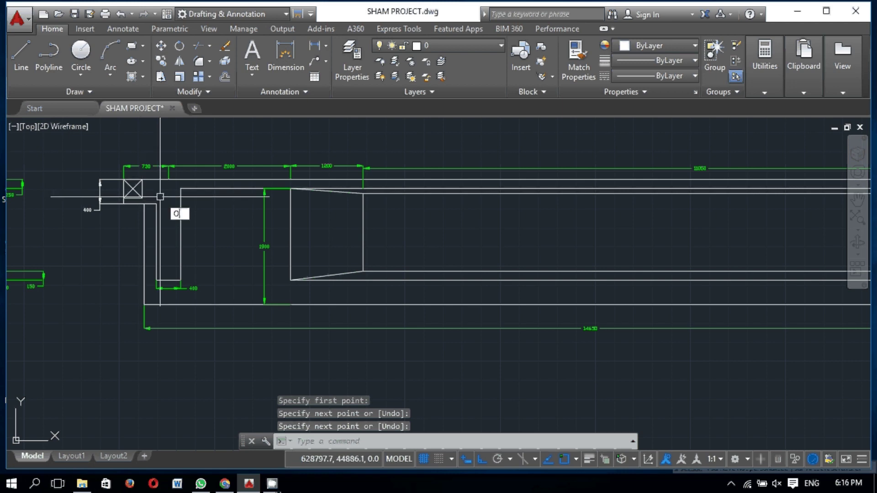
pyautogui.press('Return')
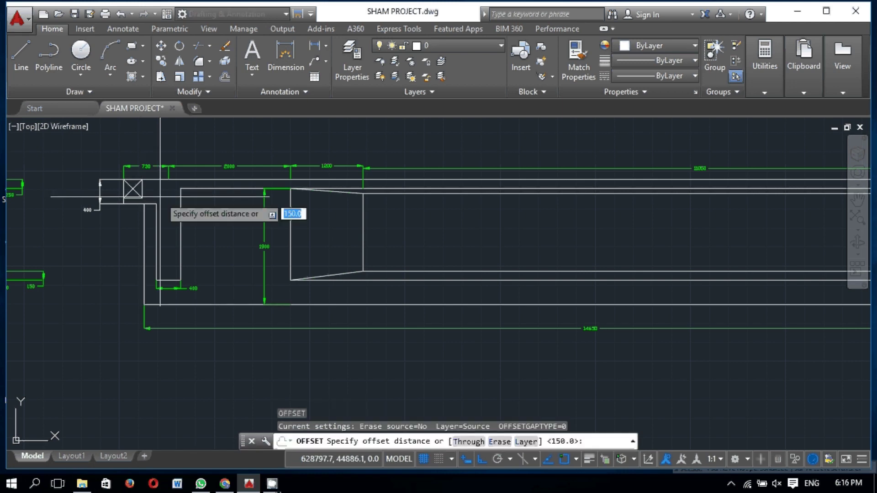
pyautogui.write('10')
pyautogui.press('Return')
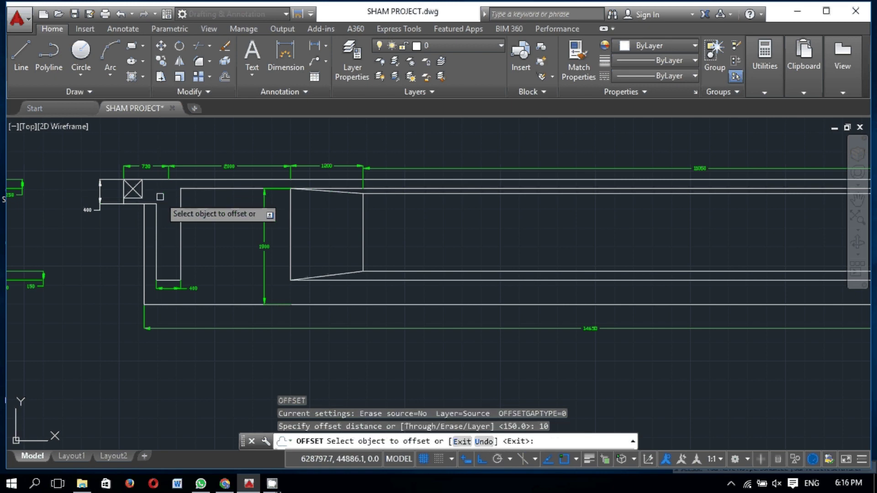
pyautogui.scroll(3, 109, 187)
pyautogui.click(160, 187)
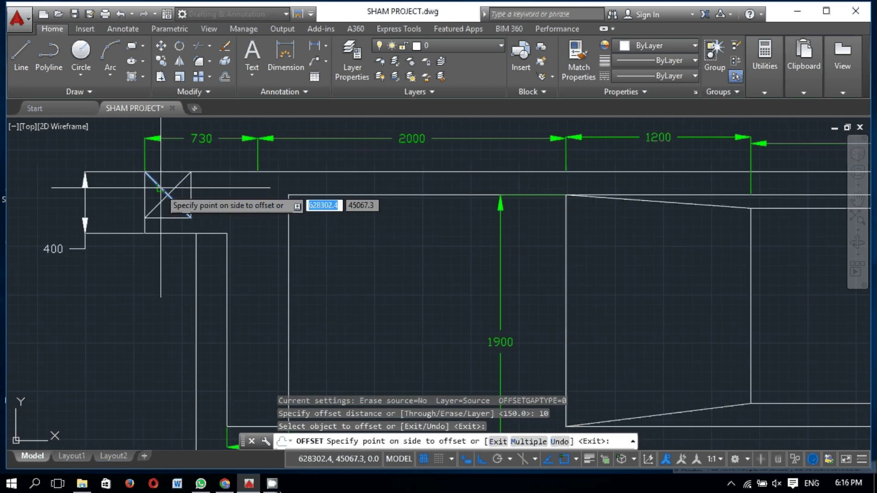
pyautogui.click(165, 180)
pyautogui.scroll(2, 164, 187)
pyautogui.scroll(2, 164, 190)
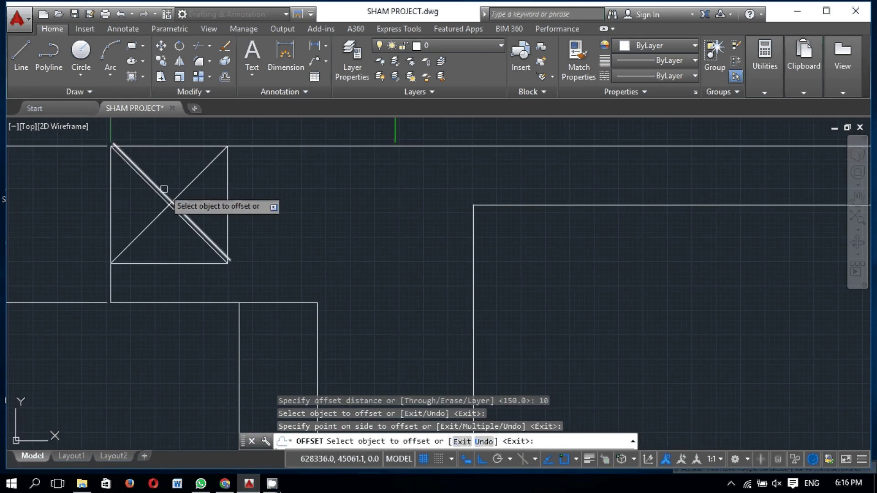
pyautogui.click(162, 193)
pyautogui.click(172, 178)
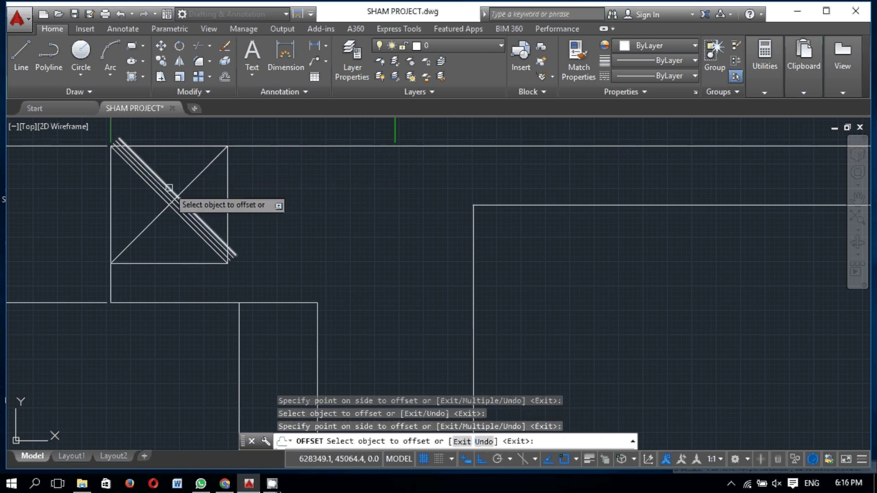
pyautogui.click(169, 188)
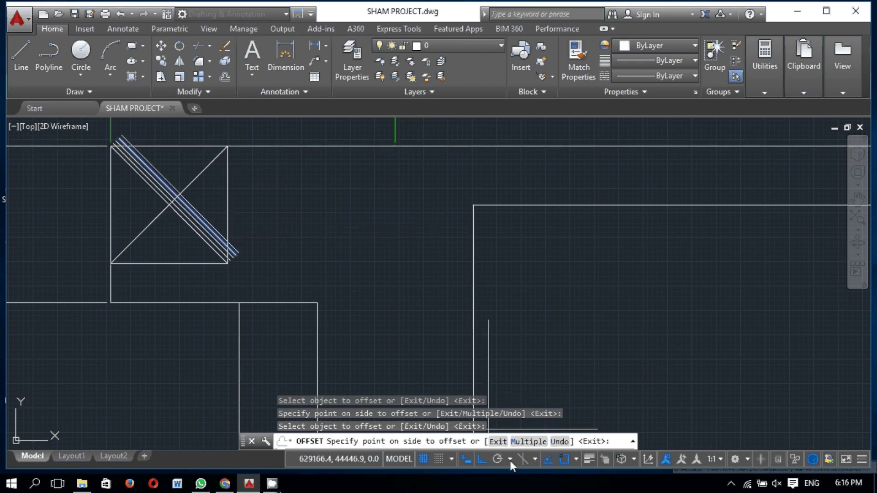
pyautogui.click(529, 441)
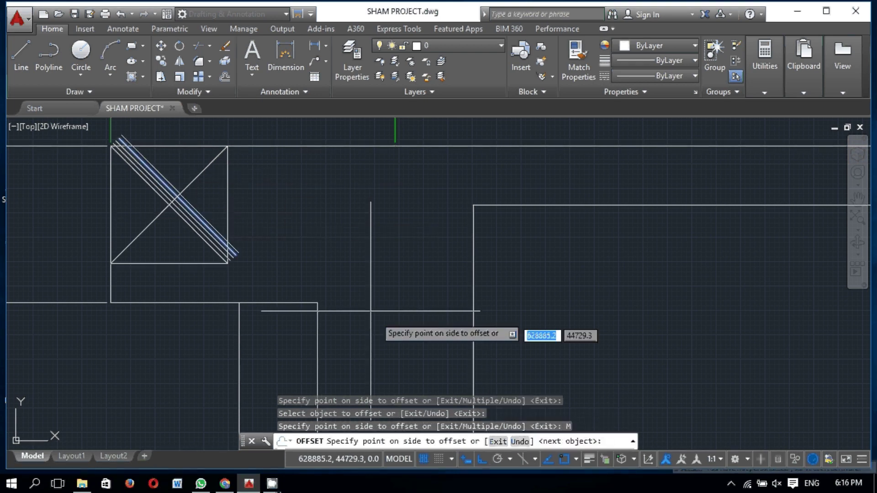
# Step: Add more 10-spaced diagonal offsets toward the upper-right of the square
pyautogui.click(262, 146)
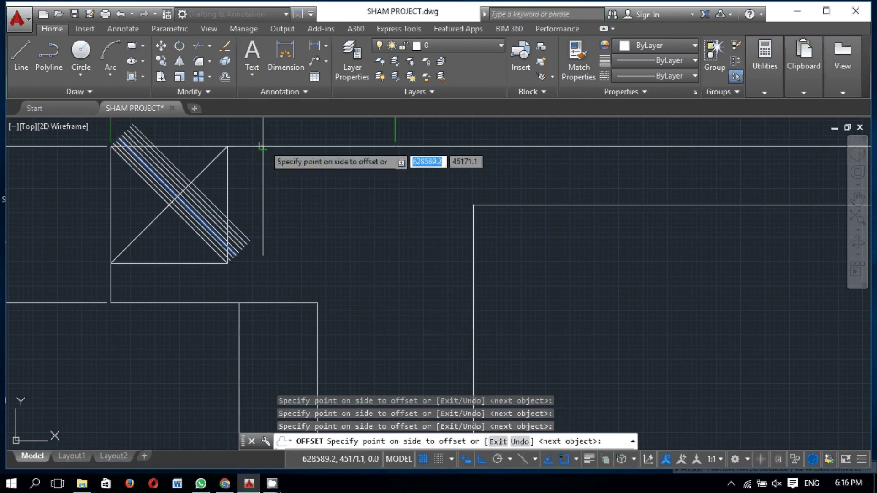
pyautogui.click(262, 146)
pyautogui.click(263, 146)
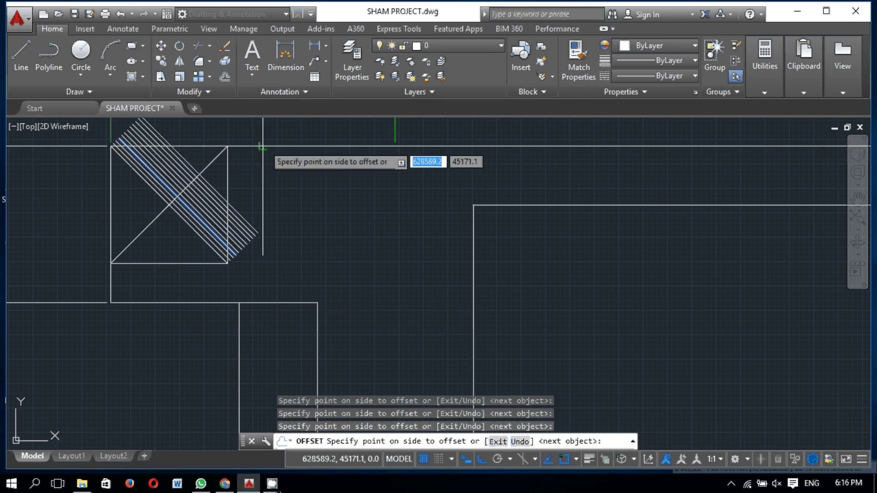
pyautogui.click(268, 139)
pyautogui.scroll(-2, 268, 140)
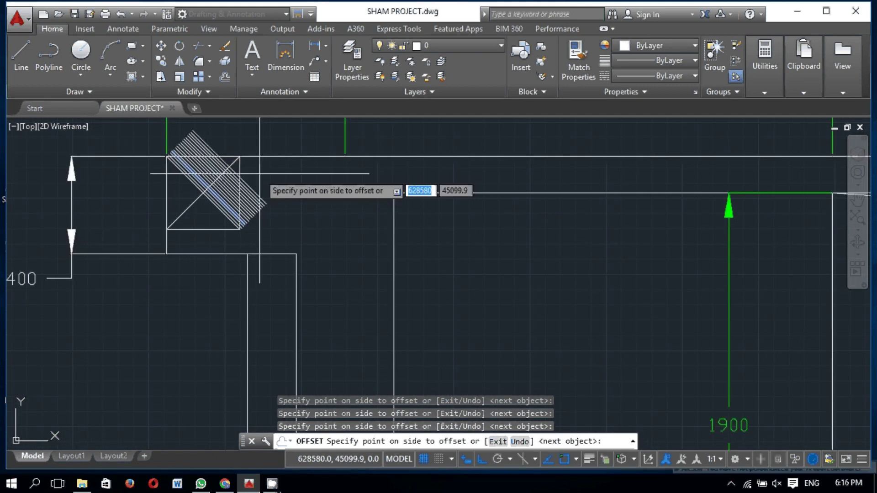
pyautogui.click(258, 138)
pyautogui.click(257, 138)
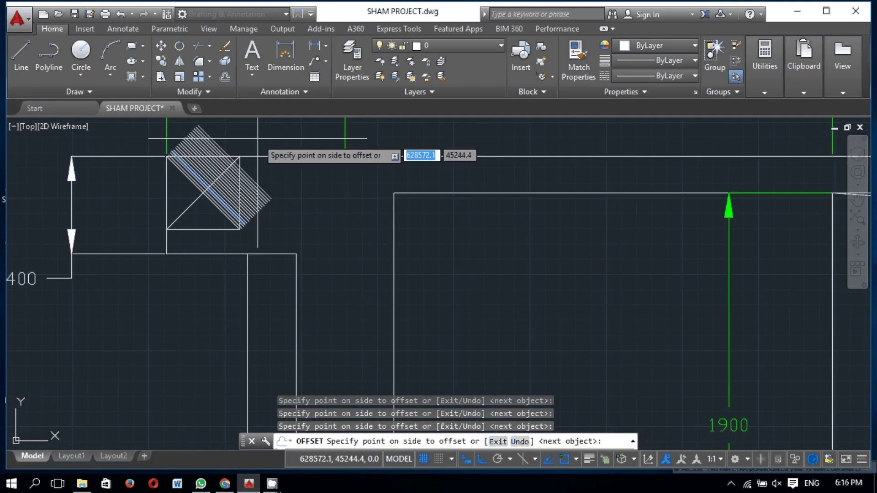
pyautogui.click(257, 138)
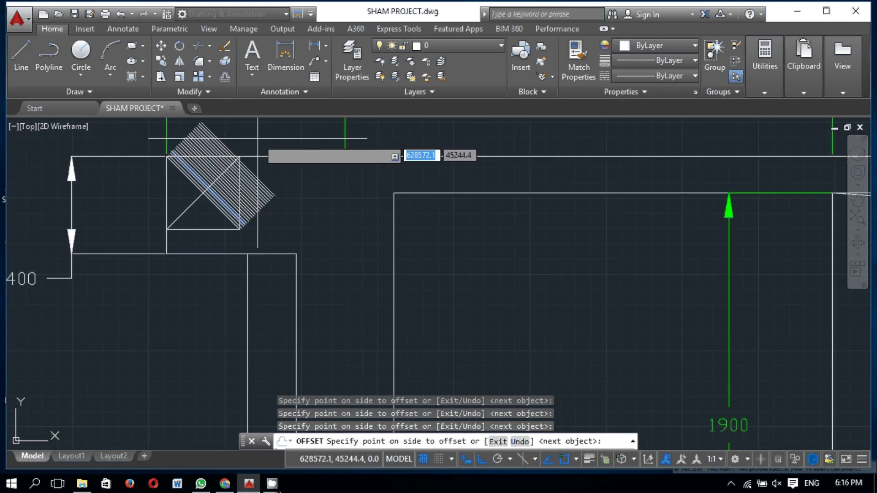
pyautogui.click(258, 138)
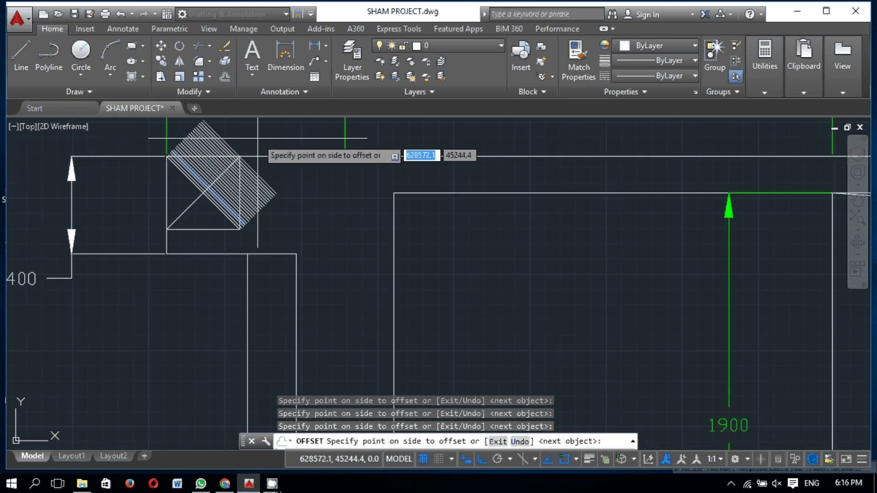
# Step: Extend the diagonal hatch lines toward the lower-left until the square is filled
pyautogui.click(139, 261)
pyautogui.click(138, 260)
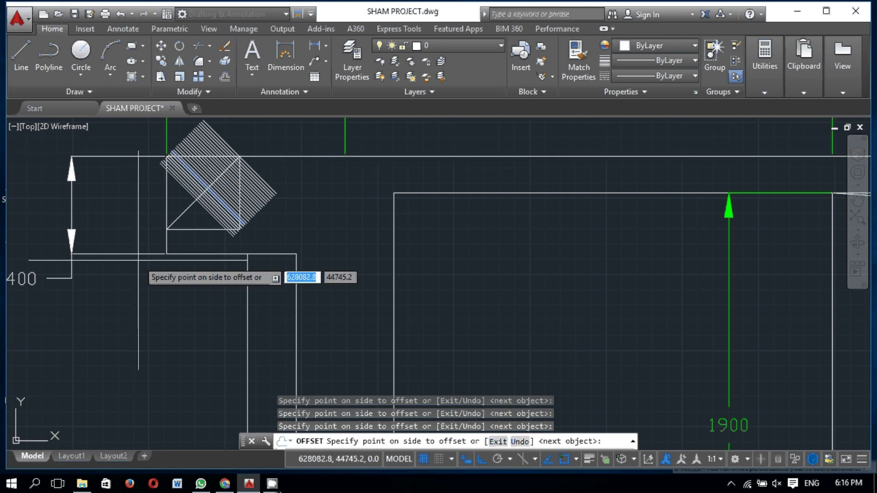
pyautogui.click(139, 260)
pyautogui.click(138, 261)
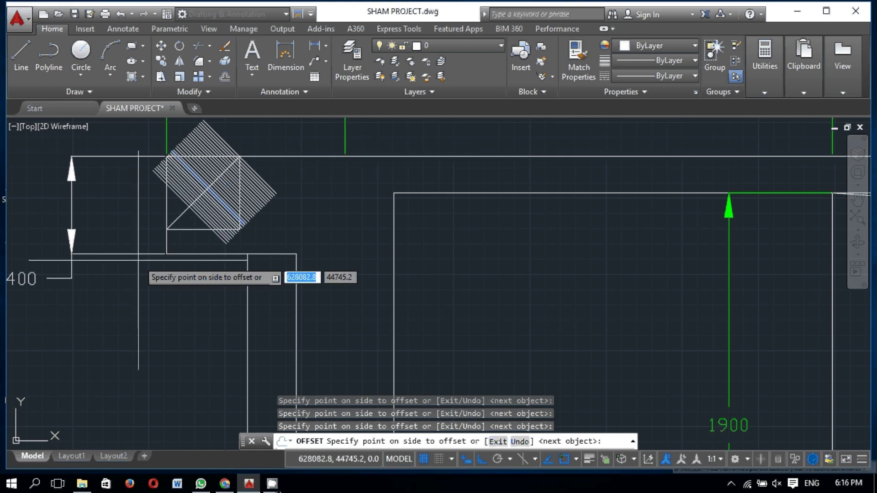
pyautogui.click(139, 260)
pyautogui.click(137, 262)
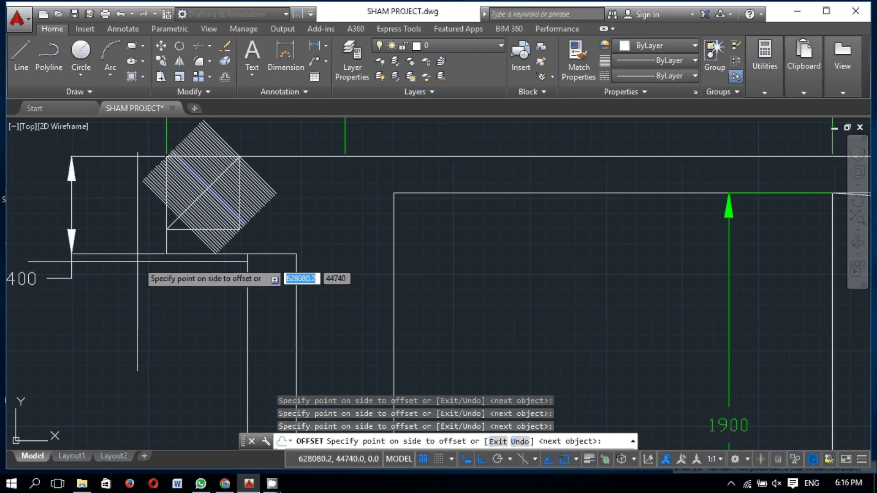
pyautogui.click(137, 262)
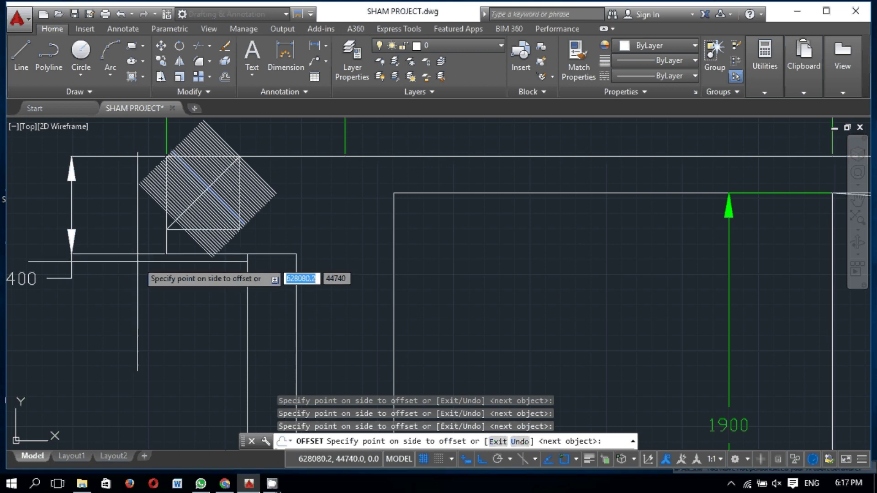
pyautogui.click(138, 262)
pyautogui.click(137, 262)
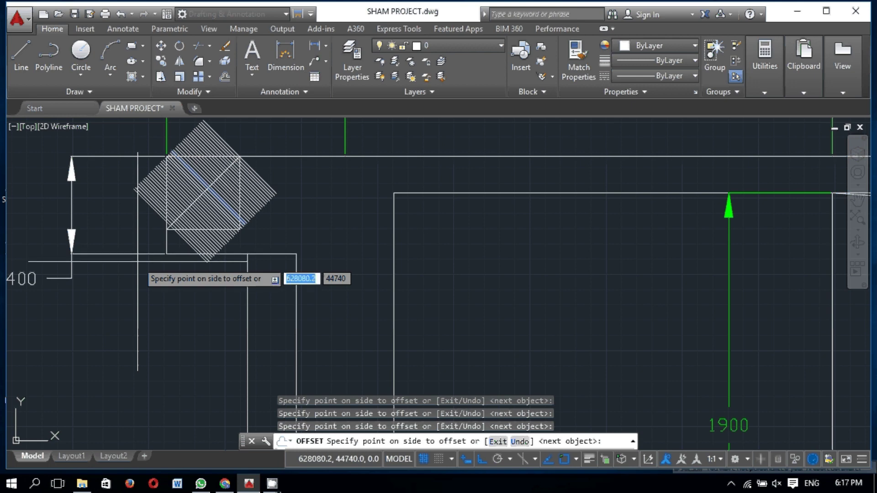
pyautogui.click(138, 261)
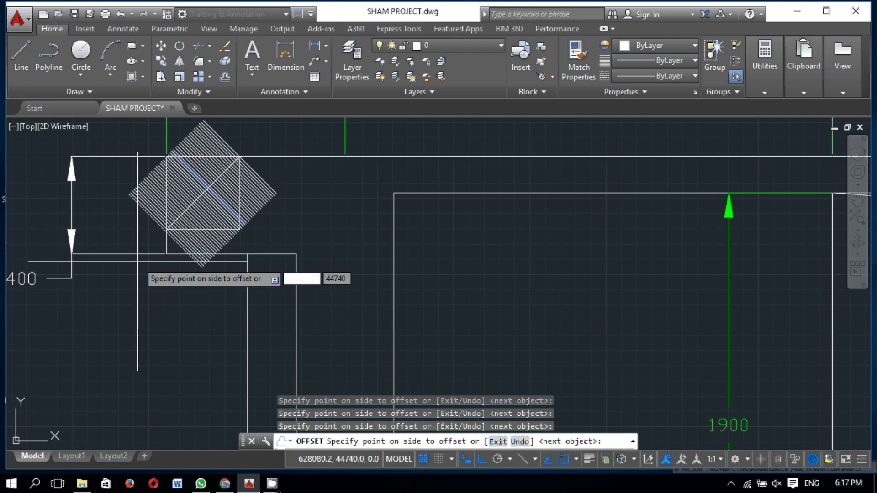
pyautogui.press('Escape')
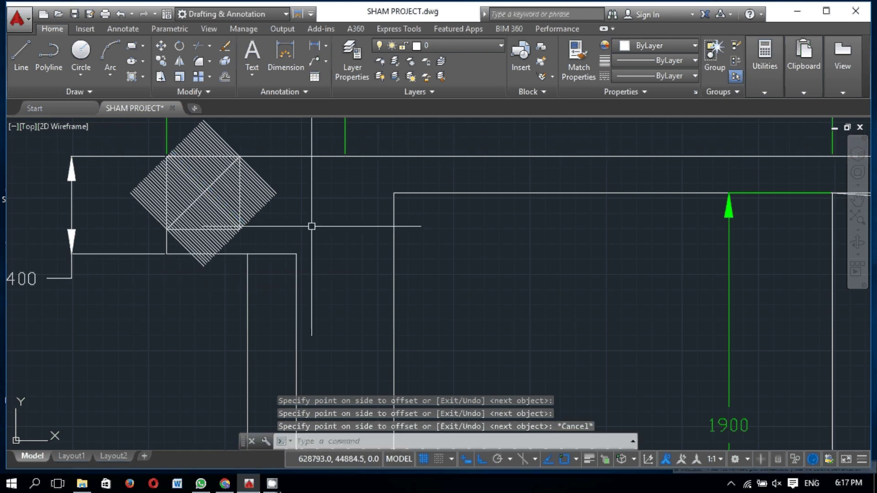
# Step: Trim the hatch lines overhanging the square's right and bottom edges
pyautogui.write('tr')
pyautogui.press('Return')
pyautogui.press('Return')
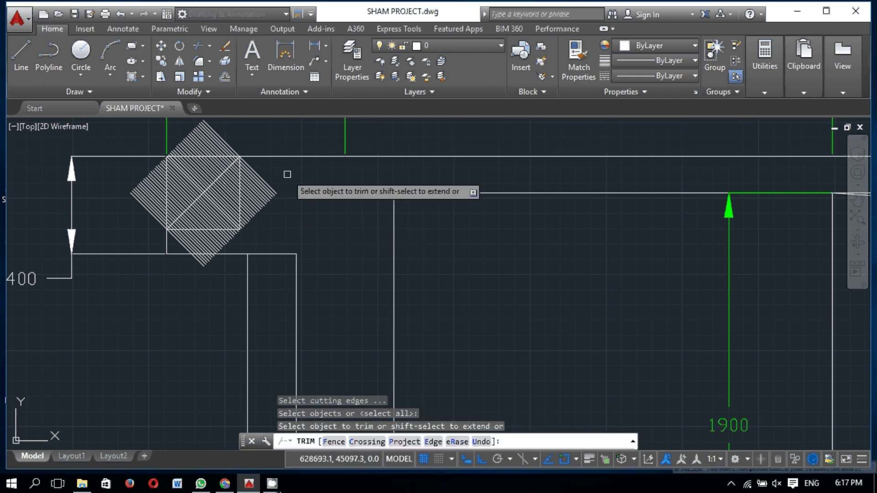
pyautogui.click(284, 173)
pyautogui.click(252, 221)
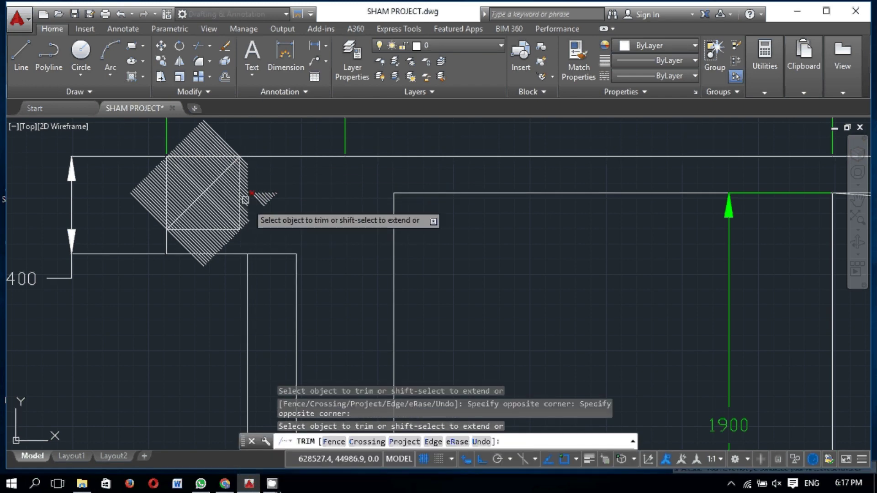
pyautogui.scroll(2, 243, 186)
pyautogui.click(253, 146)
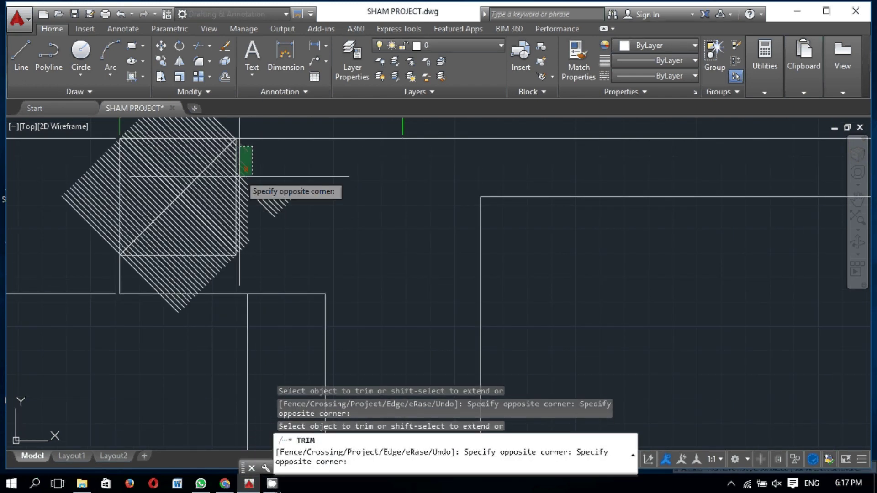
pyautogui.click(236, 238)
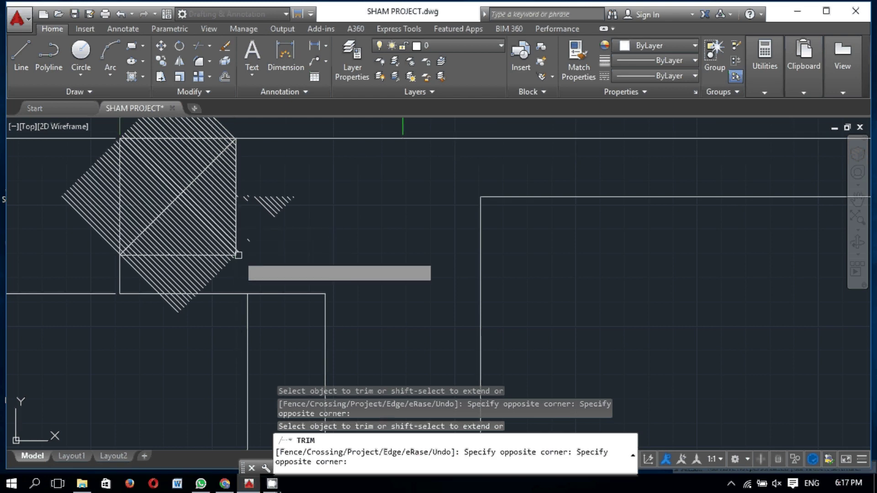
pyautogui.scroll(-2, 293, 210)
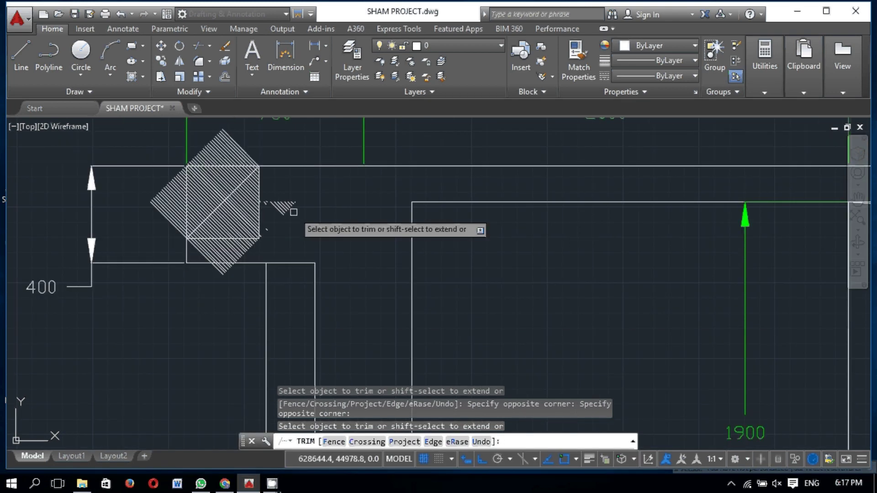
pyautogui.click(259, 244)
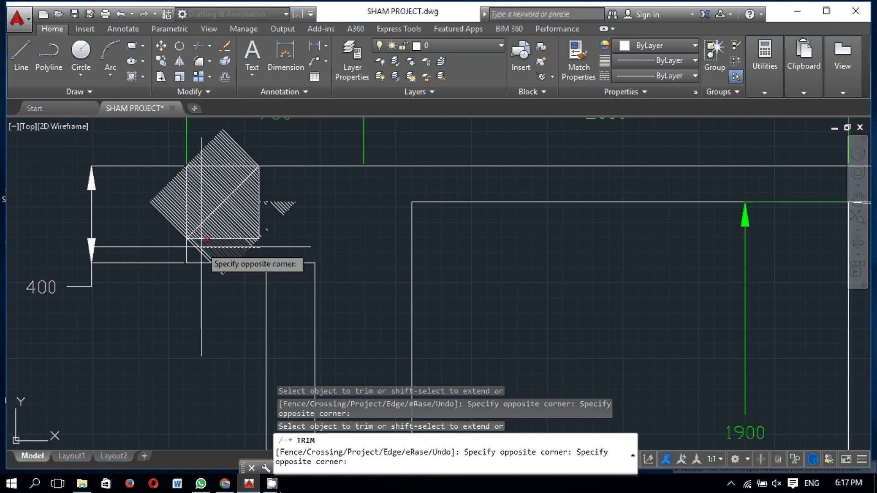
pyautogui.click(201, 249)
pyautogui.scroll(4, 237, 245)
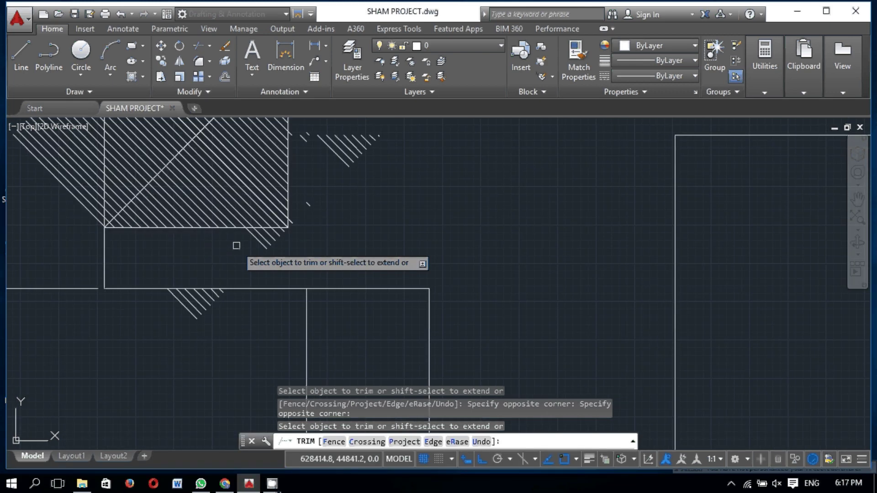
pyautogui.click(291, 235)
pyautogui.click(224, 241)
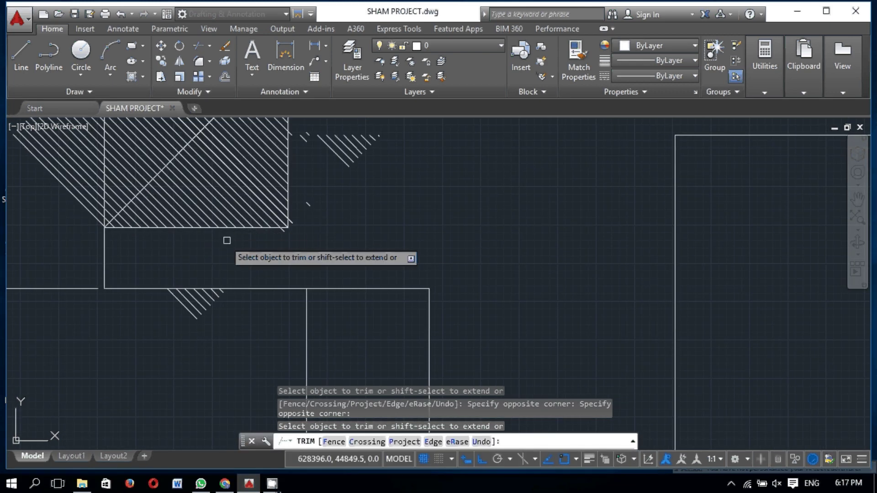
pyautogui.click(281, 234)
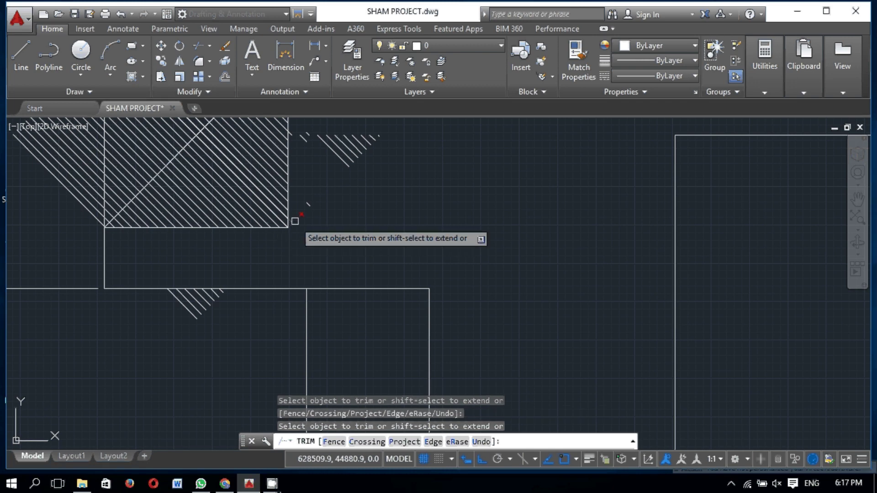
# Step: Trim the stray hatch lines near the top corner and above the square's top edge
pyautogui.click(295, 143)
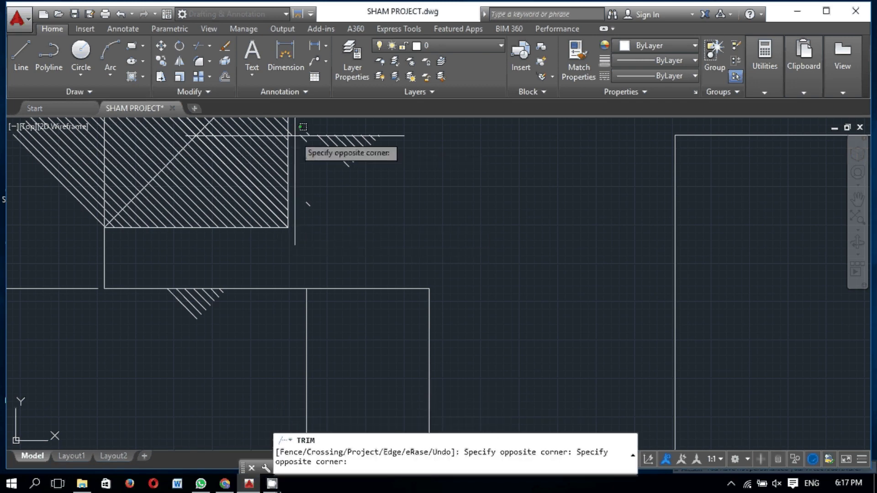
pyautogui.click(296, 129)
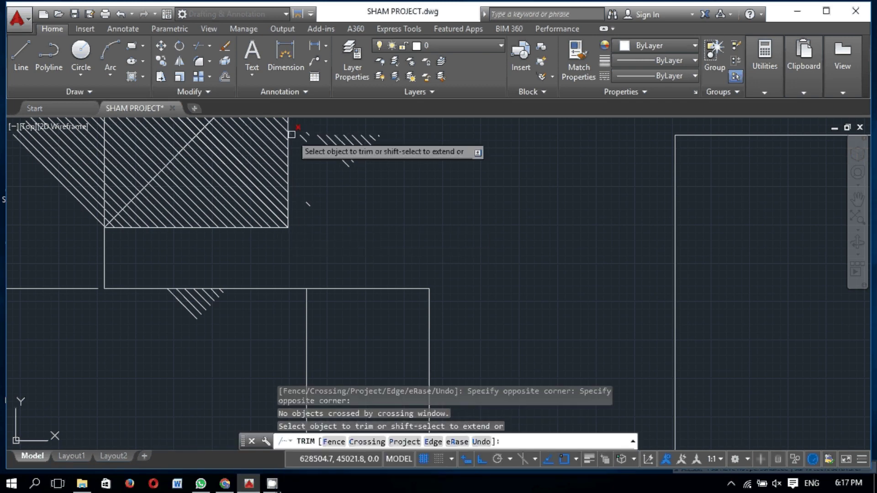
pyautogui.scroll(-4, 304, 206)
pyautogui.scroll(2, 259, 164)
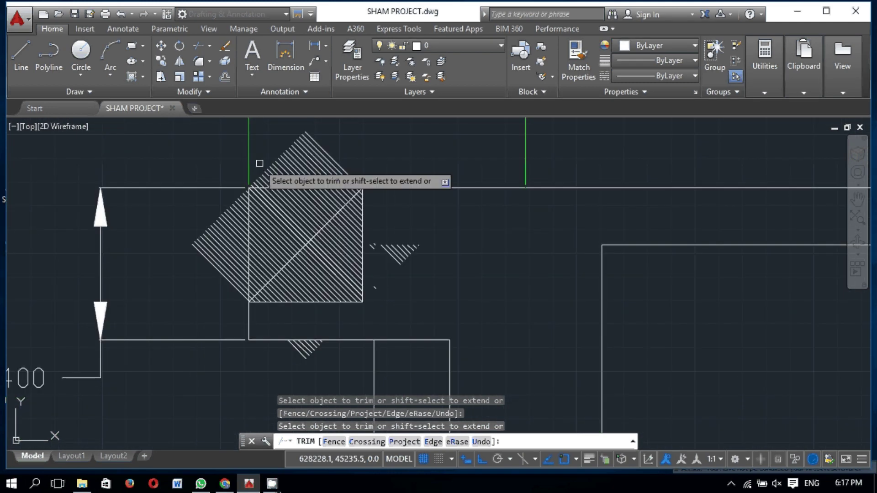
pyautogui.click(361, 151)
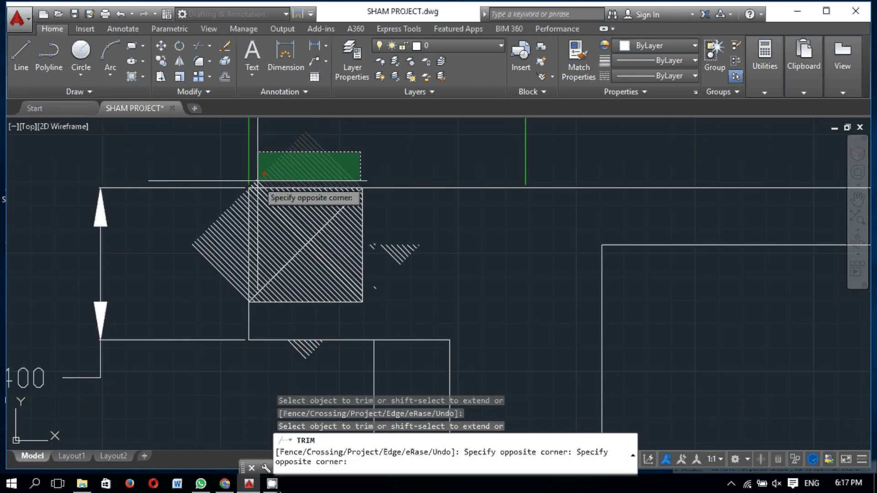
pyautogui.click(255, 181)
pyautogui.scroll(3, 242, 180)
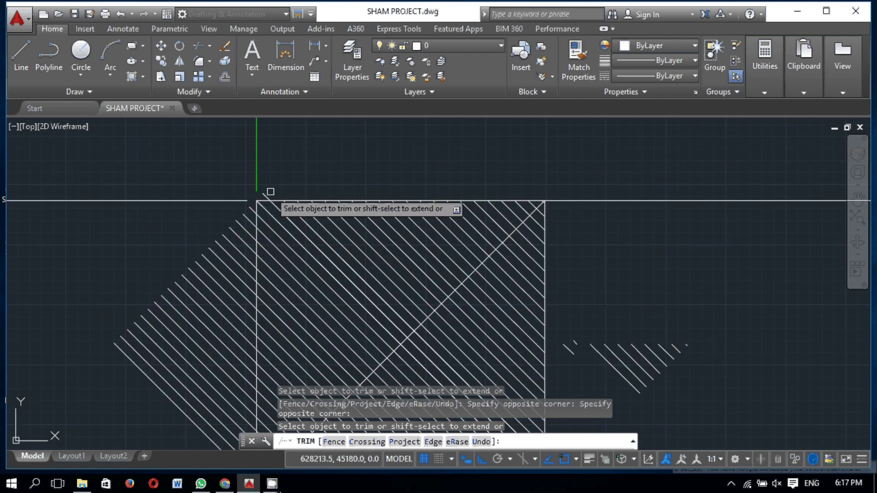
pyautogui.scroll(-3, 270, 179)
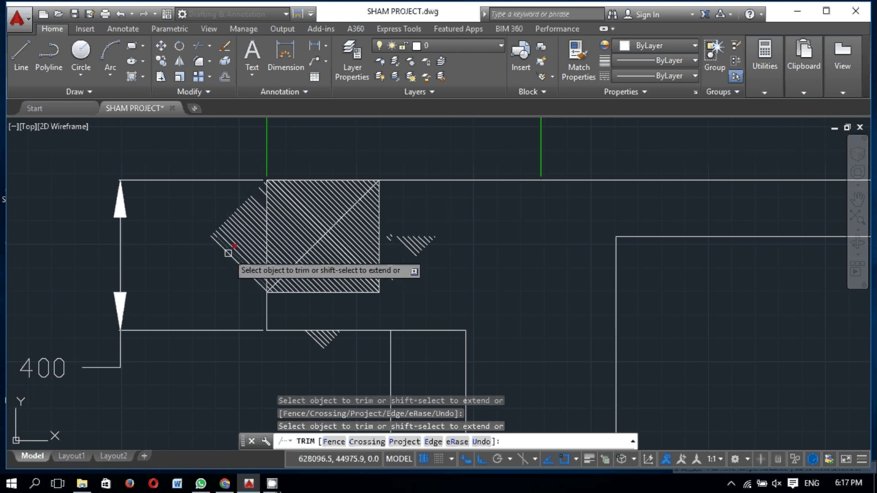
pyautogui.scroll(4, 257, 201)
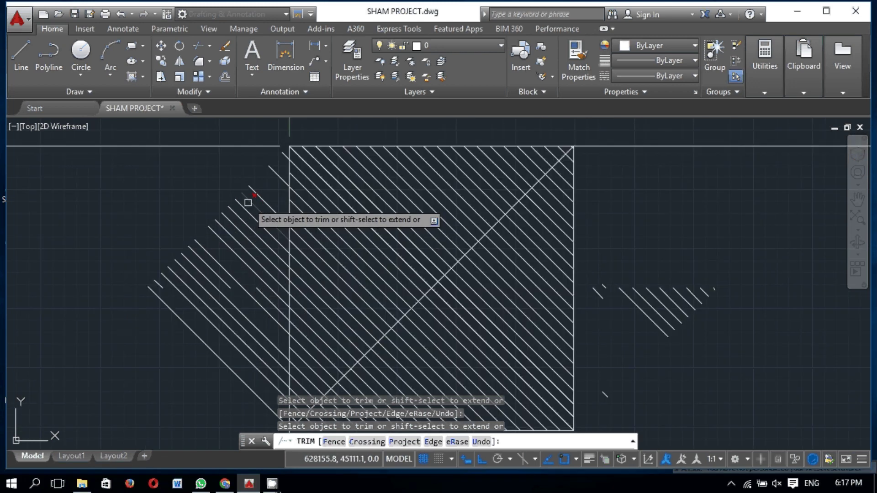
pyautogui.scroll(2, 257, 200)
# Step: Trim the hatch lines spilling past the square's left side, then finish trimming
pyautogui.click(276, 183)
pyautogui.scroll(-4, 204, 306)
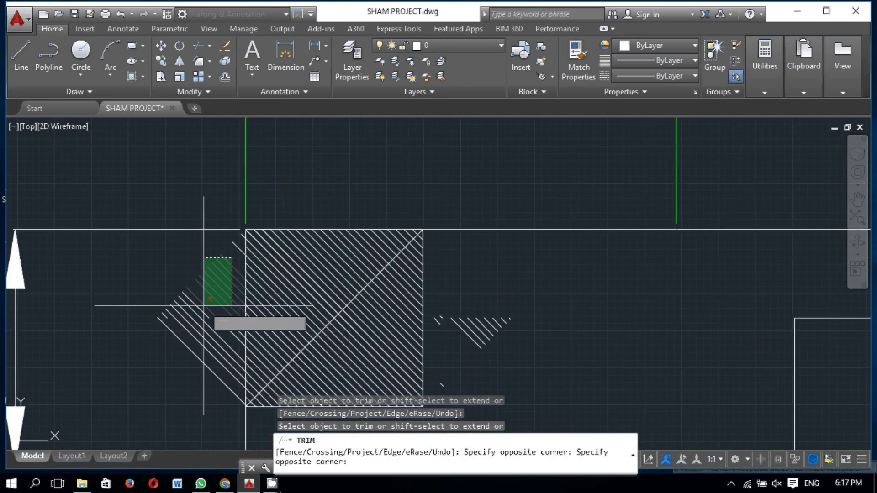
pyautogui.click(189, 352)
pyautogui.click(209, 270)
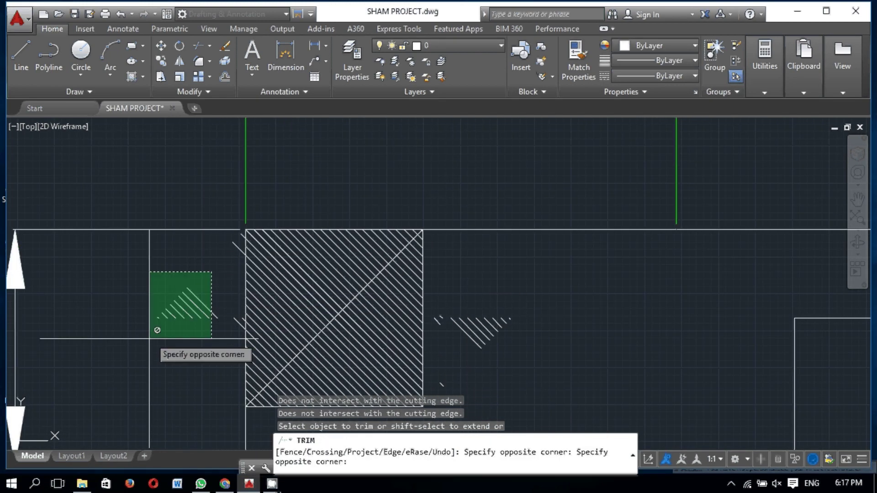
pyautogui.click(151, 333)
pyautogui.click(236, 320)
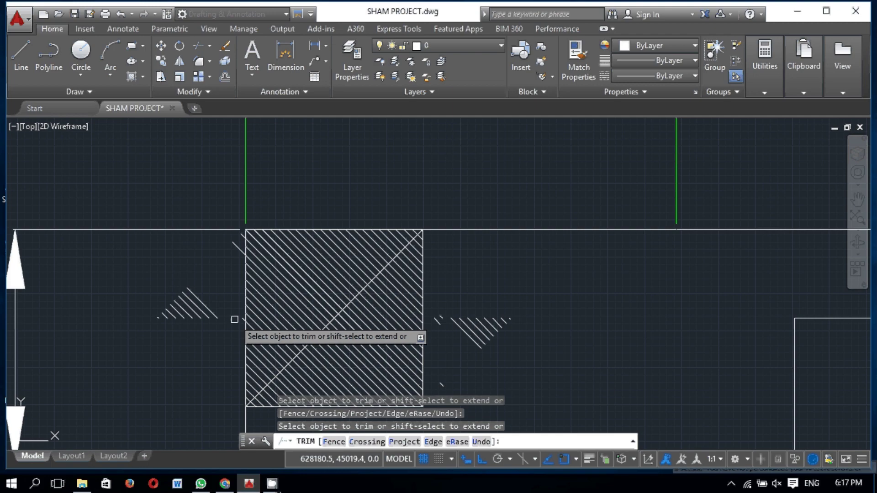
pyautogui.scroll(4, 247, 315)
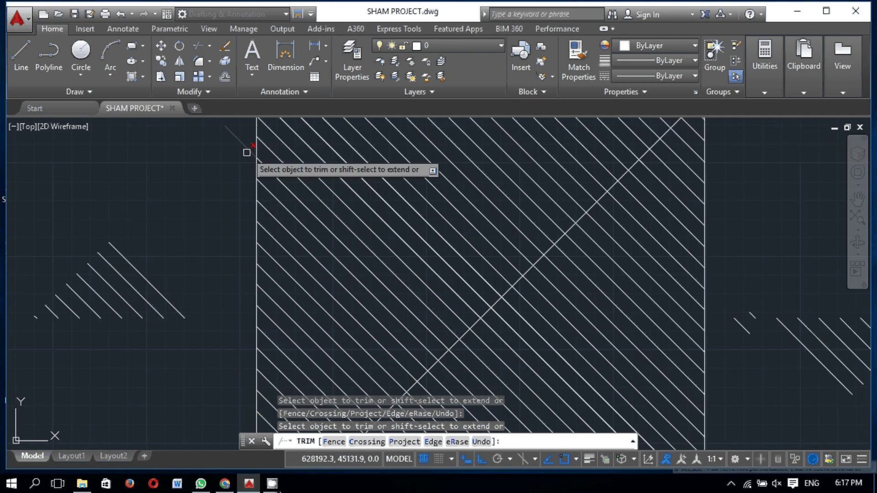
pyautogui.scroll(-5, 247, 240)
pyautogui.scroll(1, 246, 240)
pyautogui.scroll(5, 268, 208)
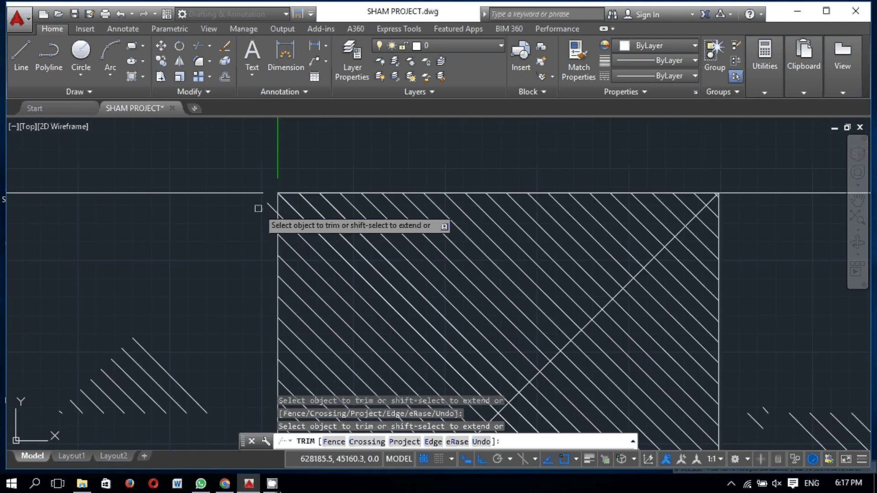
pyautogui.scroll(-5, 240, 186)
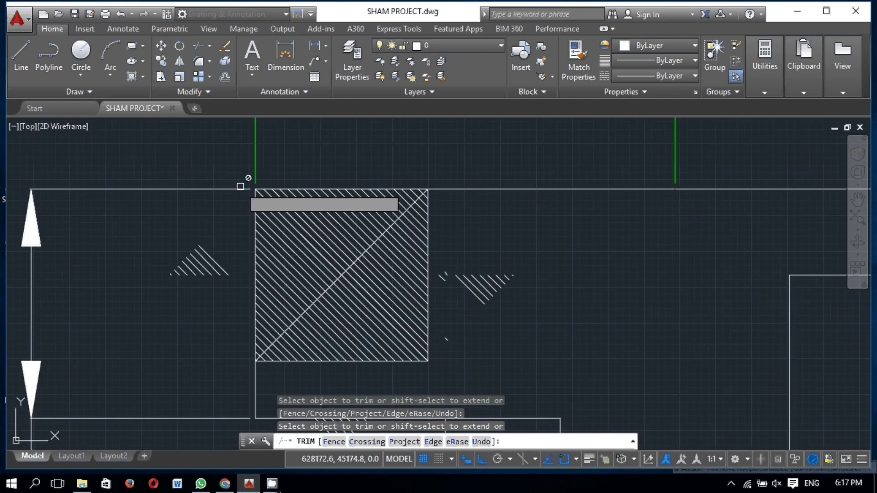
pyautogui.press('Return')
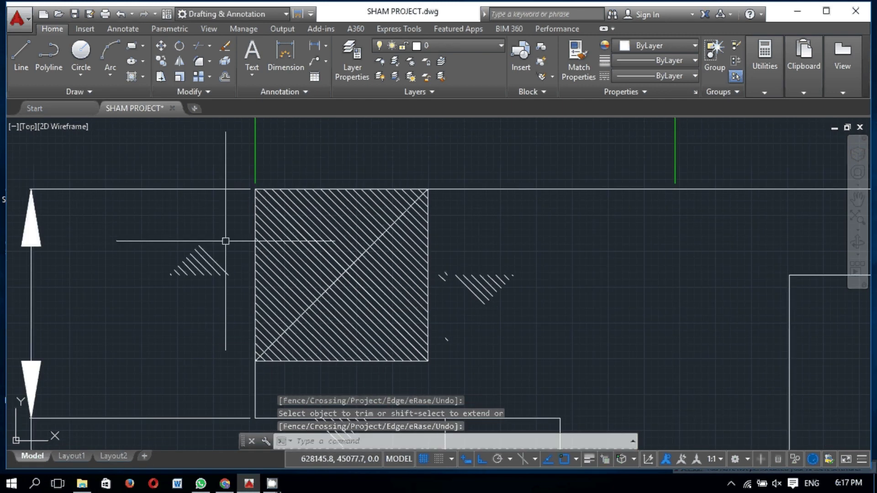
# Step: Erase the leftover hatch fragments on both the left and right sides of the square
pyautogui.click(234, 229)
pyautogui.click(173, 299)
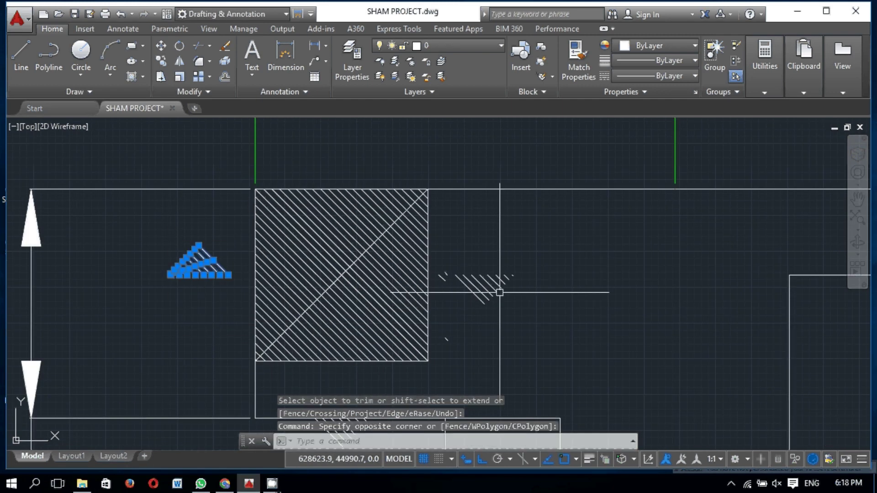
pyautogui.click(542, 256)
pyautogui.click(444, 359)
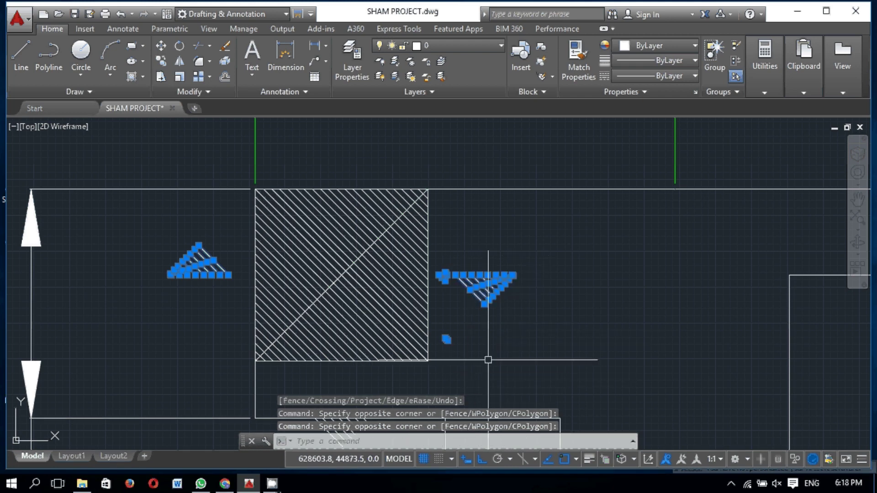
pyautogui.write('e')
pyautogui.press('Return')
pyautogui.scroll(-3, 196, 239)
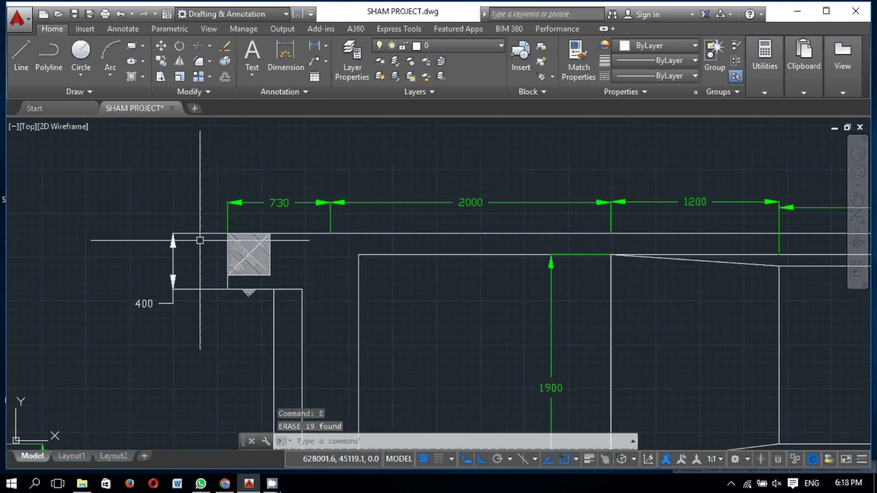
pyautogui.scroll(-2, 172, 254)
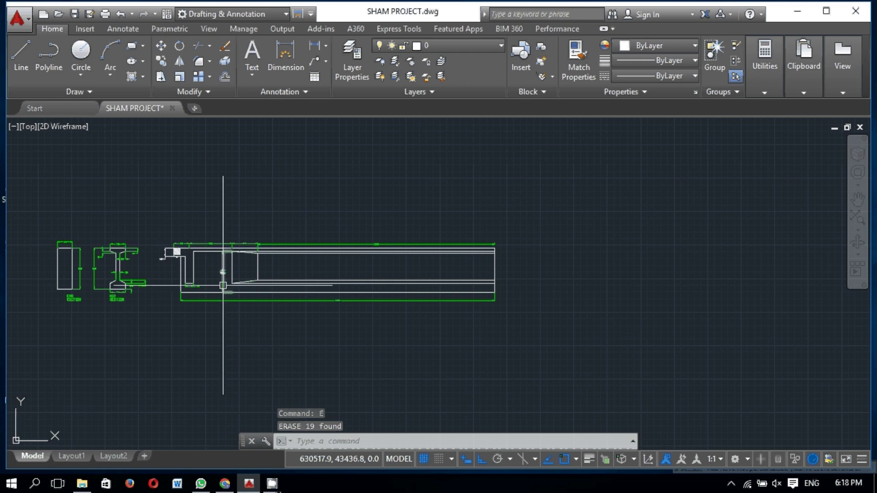
pyautogui.scroll(2, 156, 246)
pyautogui.scroll(2, 160, 242)
pyautogui.scroll(2, 163, 237)
pyautogui.scroll(-2, 174, 236)
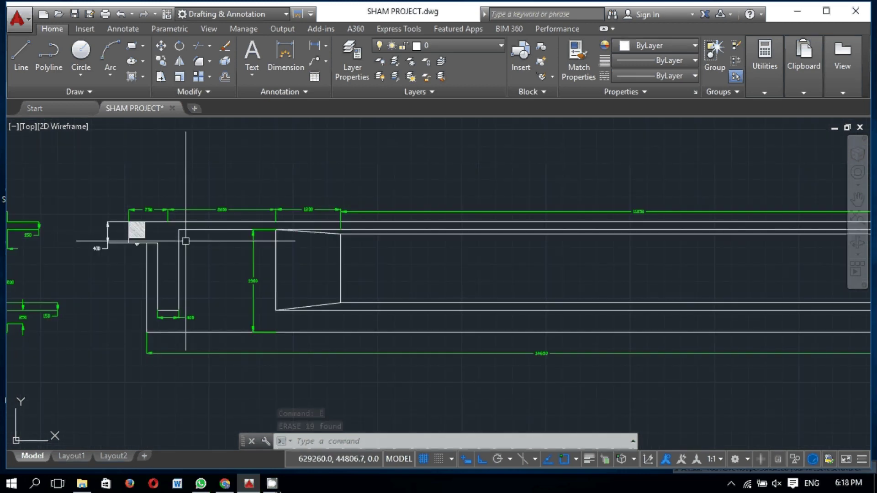
pyautogui.scroll(-2, 185, 235)
pyautogui.scroll(1, 194, 235)
# Step: Mirror the half-girder and its dimensions about a vertical axis at its right end, keeping the original
pyautogui.click(665, 197)
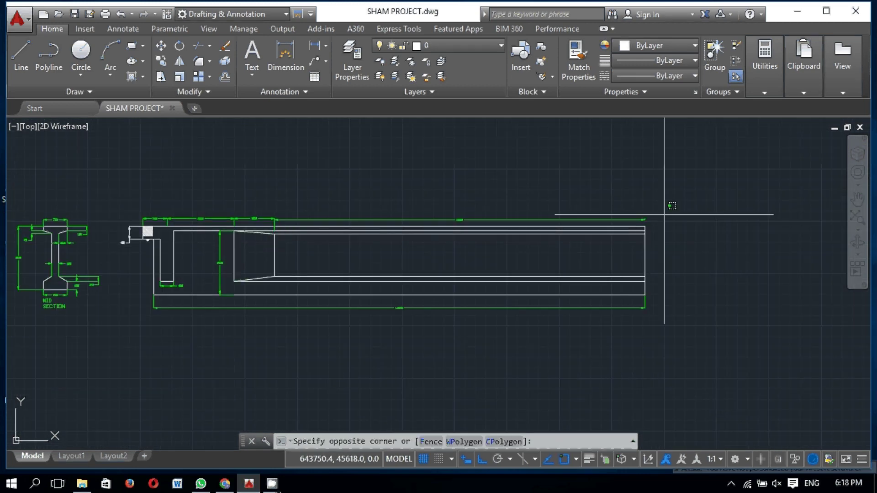
pyautogui.click(109, 315)
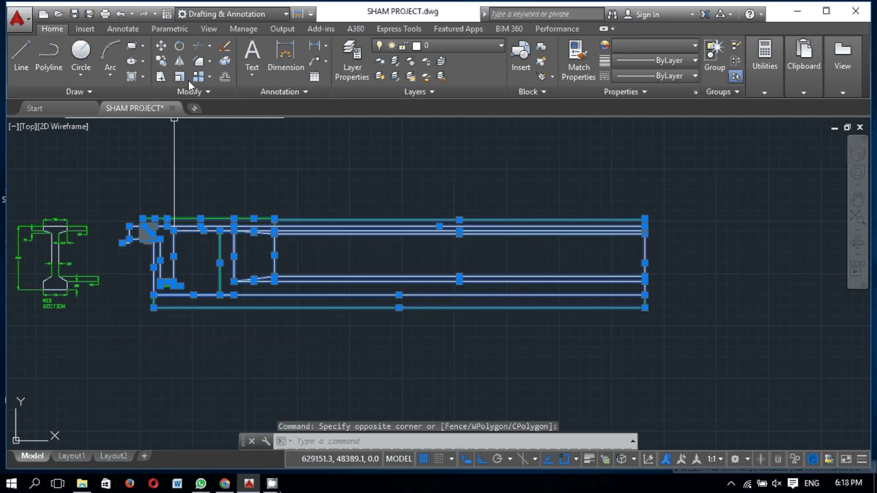
pyautogui.click(179, 61)
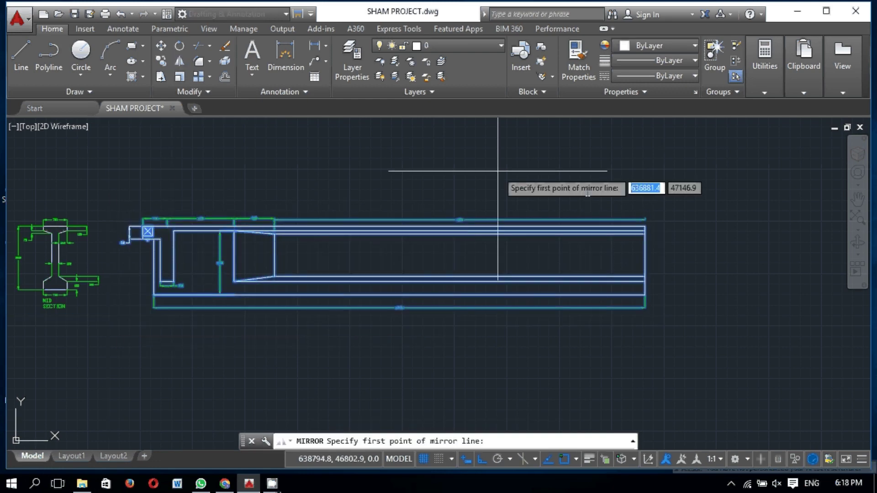
pyautogui.click(645, 219)
pyautogui.click(645, 307)
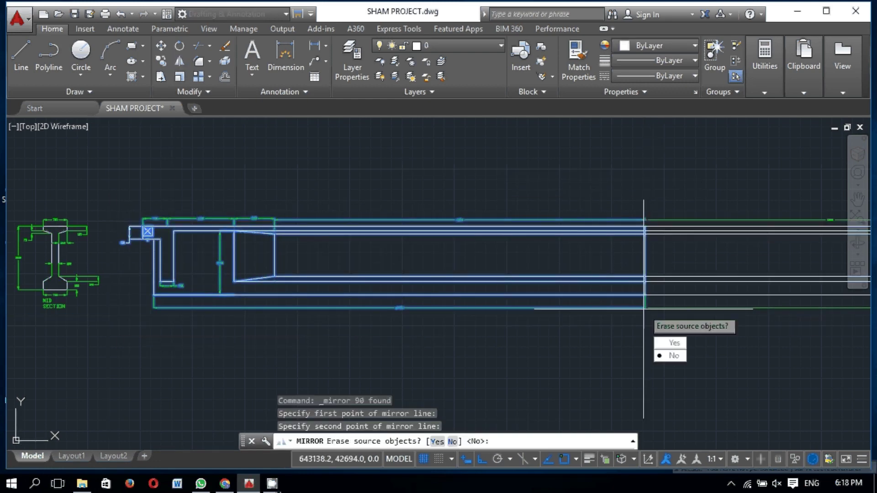
pyautogui.scroll(-2, 498, 327)
pyautogui.press('Return')
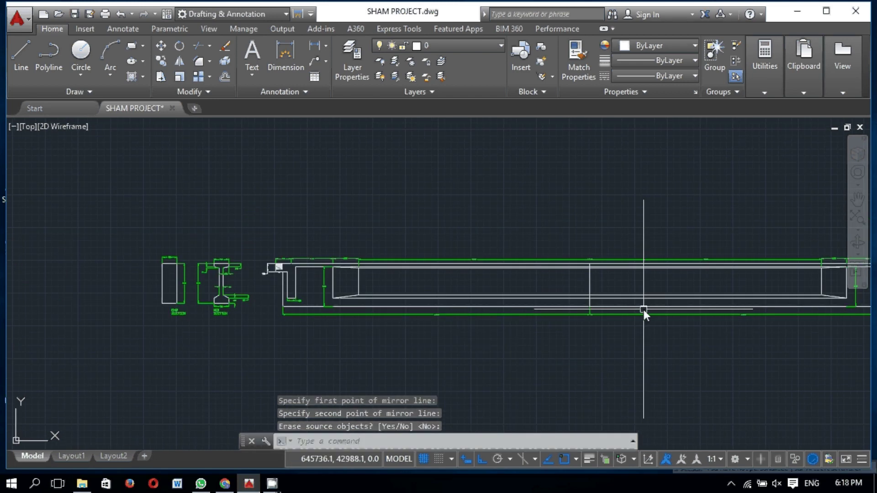
pyautogui.scroll(-2, 562, 280)
pyautogui.scroll(4, 639, 280)
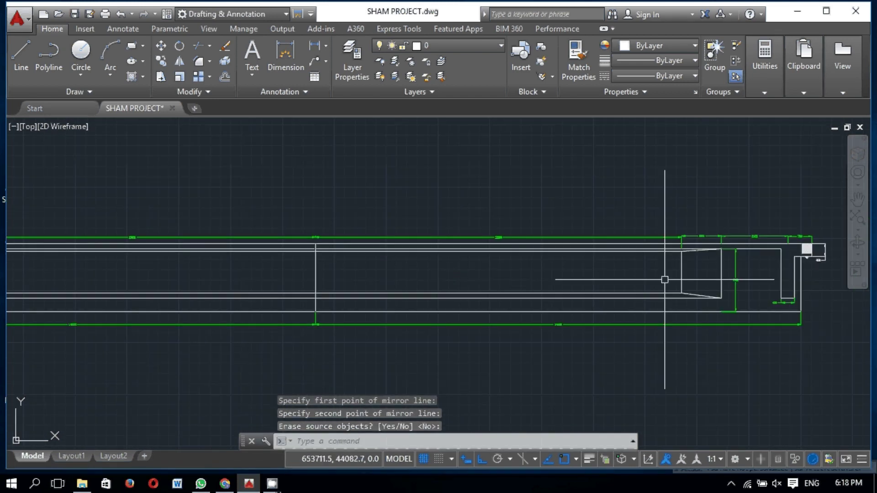
pyautogui.scroll(2, 320, 335)
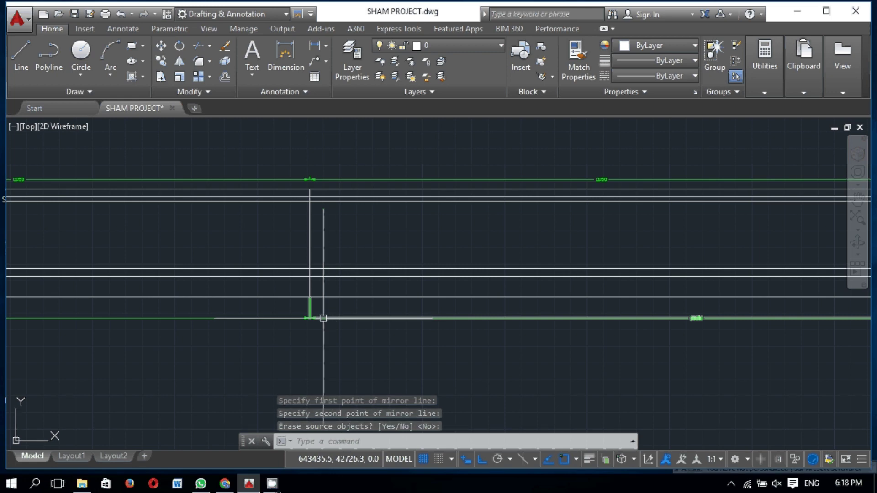
pyautogui.scroll(-4, 339, 311)
# Step: Stretch the bottom dimension's left end out to the girder's left end
pyautogui.click(340, 313)
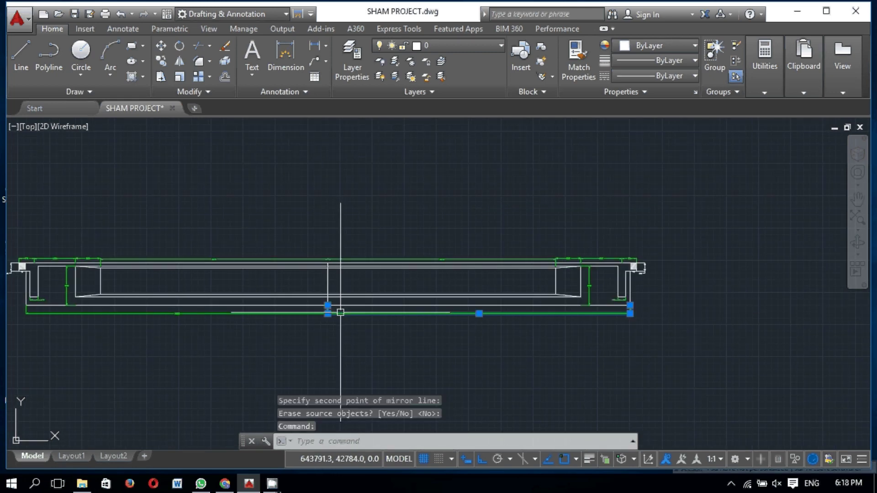
pyautogui.click(328, 314)
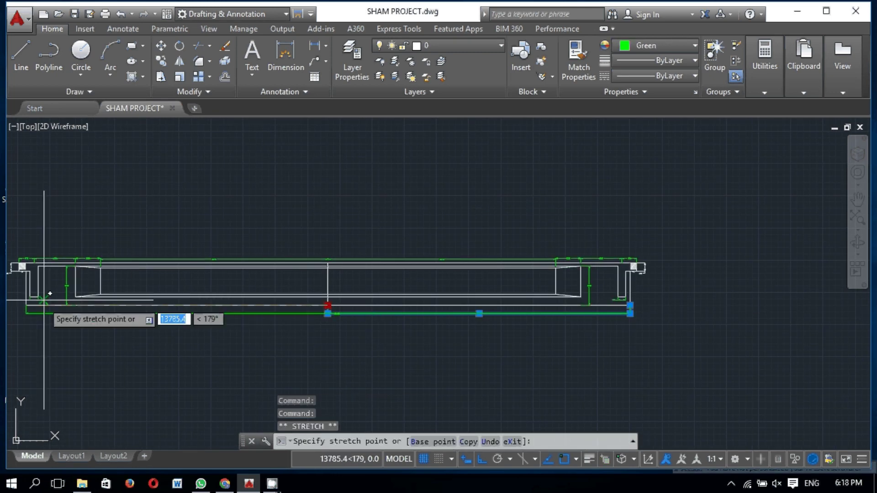
pyautogui.click(27, 304)
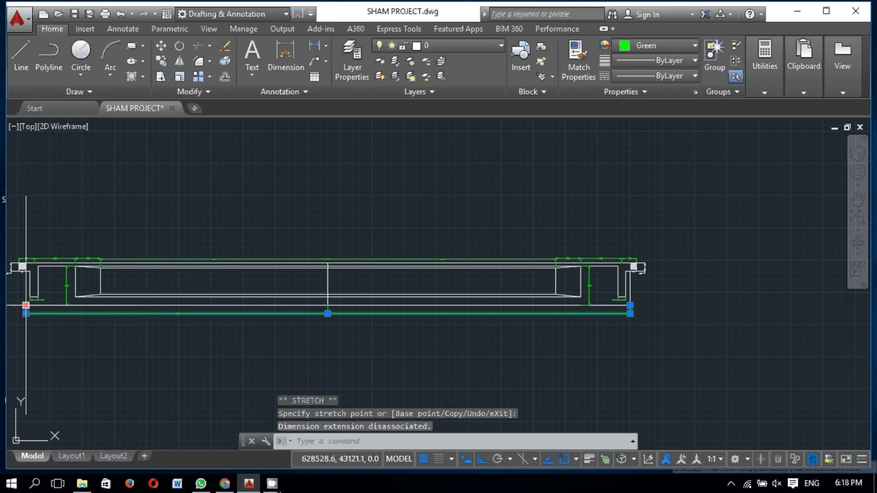
pyautogui.write('mi')
pyautogui.press('Return')
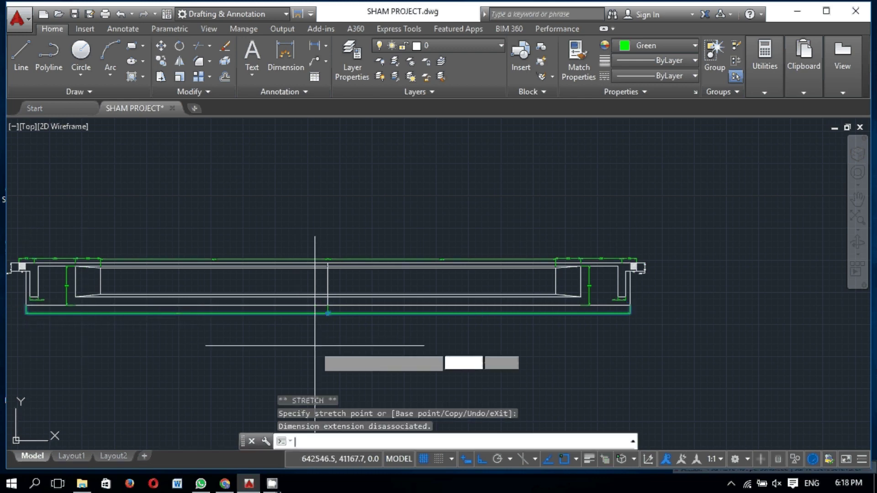
pyautogui.press('Escape')
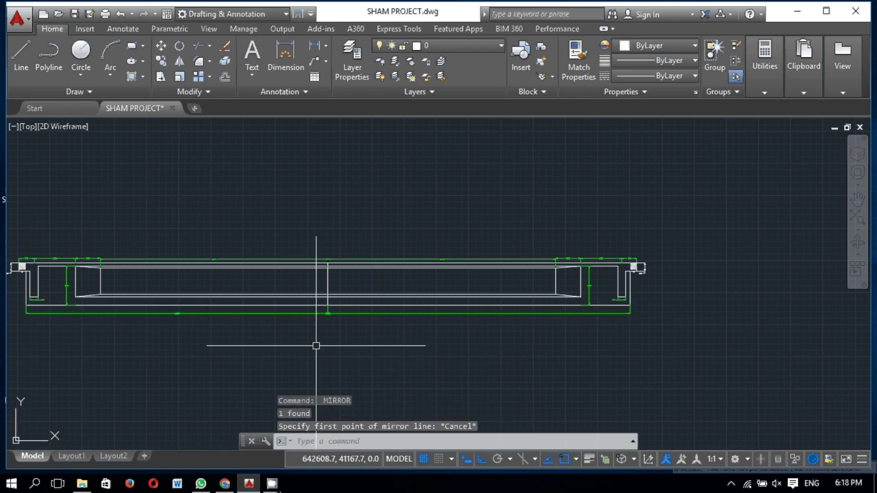
pyautogui.scroll(4, 315, 347)
pyautogui.scroll(3, 351, 301)
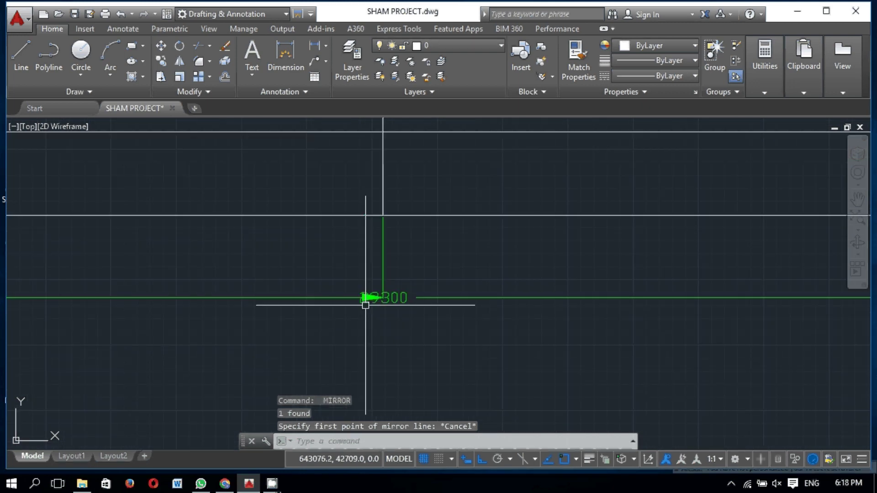
pyautogui.scroll(3, 368, 300)
# Step: Erase the duplicate 29300 dimension at midspan
pyautogui.click(377, 264)
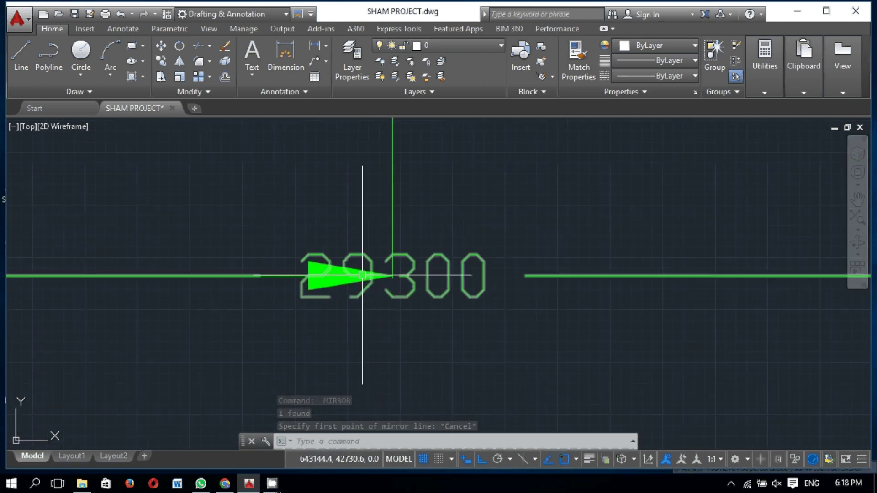
pyautogui.write('e')
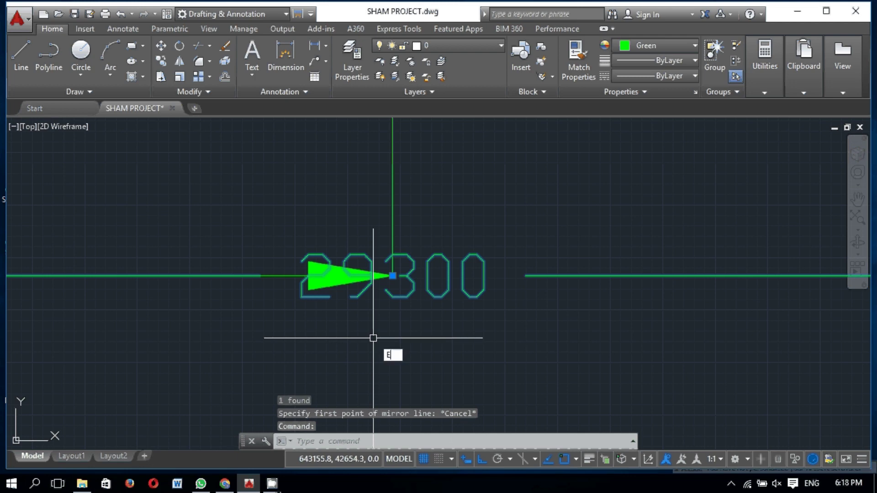
pyautogui.press('Return')
pyautogui.scroll(3, 376, 328)
pyautogui.scroll(2, 377, 317)
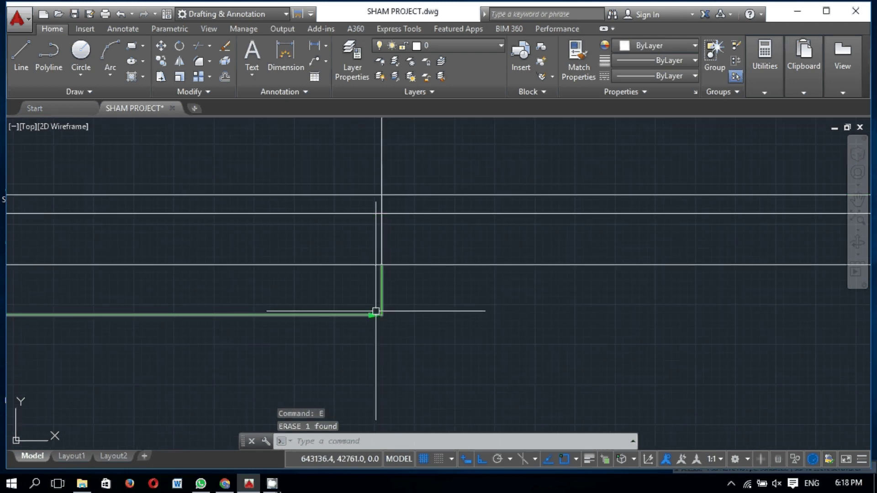
# Step: Stretch the remaining bottom dimension to the girder's right end so it reads 29300
pyautogui.click(377, 313)
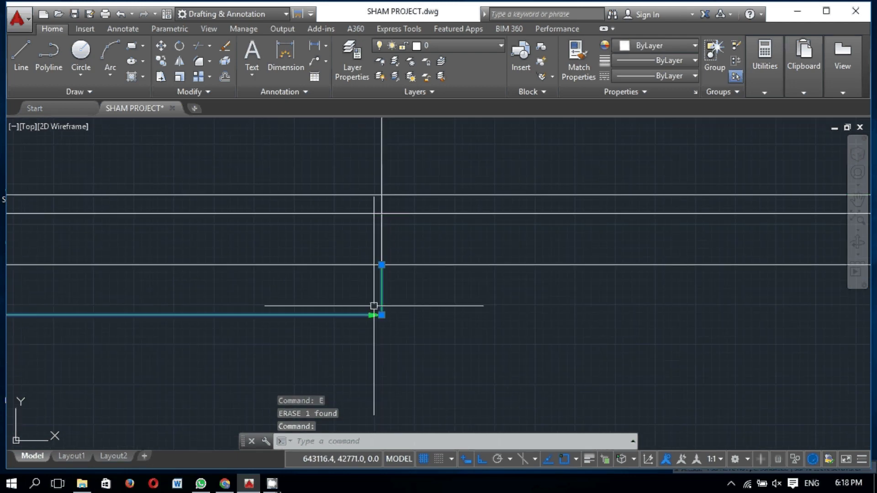
pyautogui.click(382, 264)
pyautogui.scroll(-3, 386, 265)
pyautogui.scroll(-2, 401, 283)
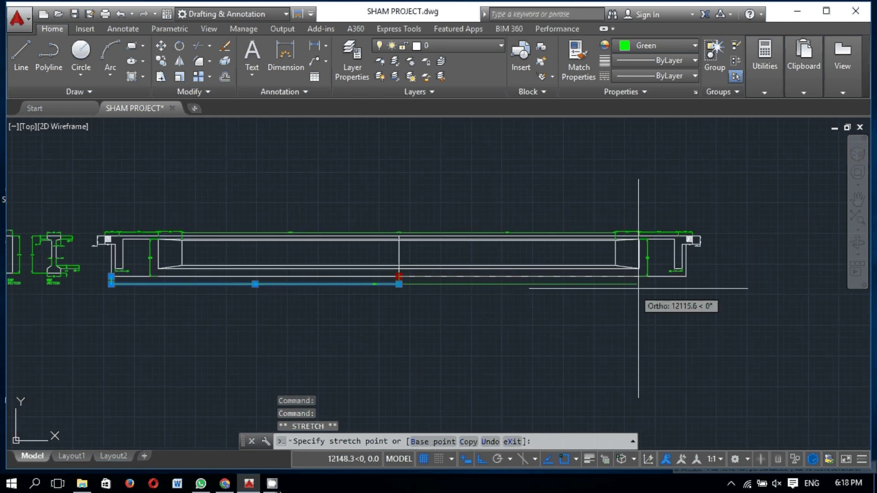
pyautogui.scroll(4, 639, 297)
pyautogui.click(733, 262)
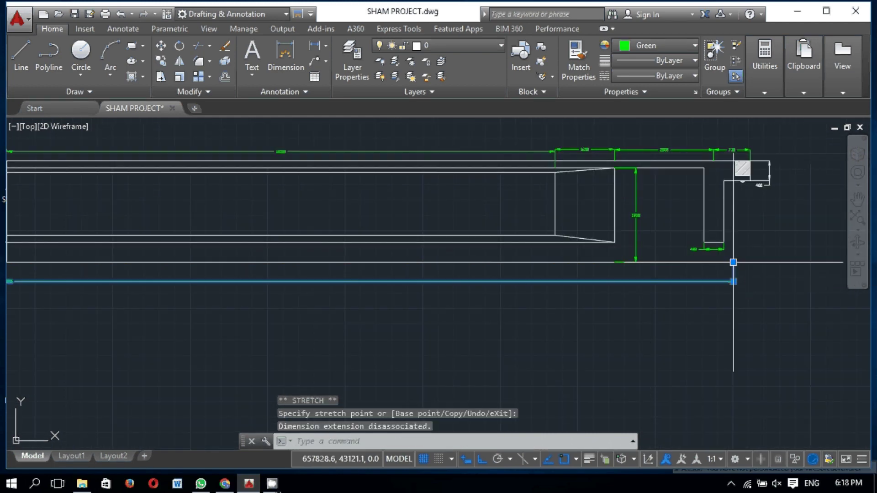
pyautogui.scroll(-4, 674, 329)
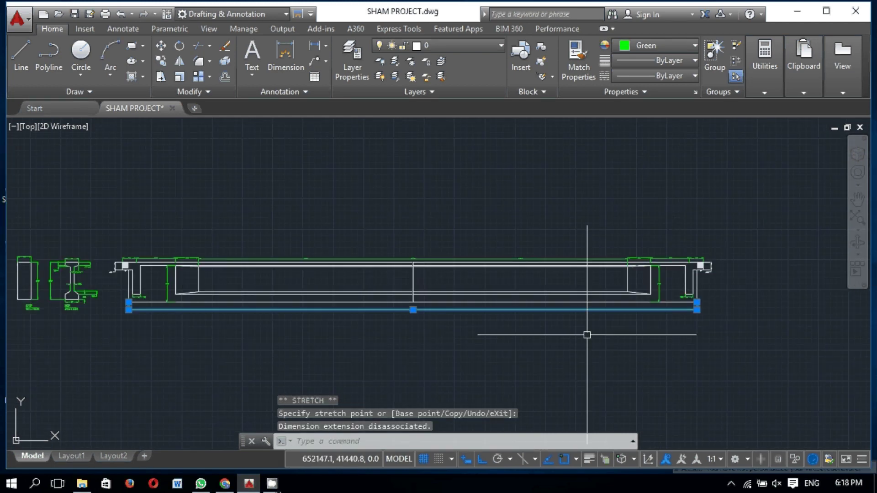
pyautogui.press('Escape')
pyautogui.scroll(5, 432, 310)
pyautogui.scroll(1, 324, 326)
pyautogui.scroll(-1, 338, 297)
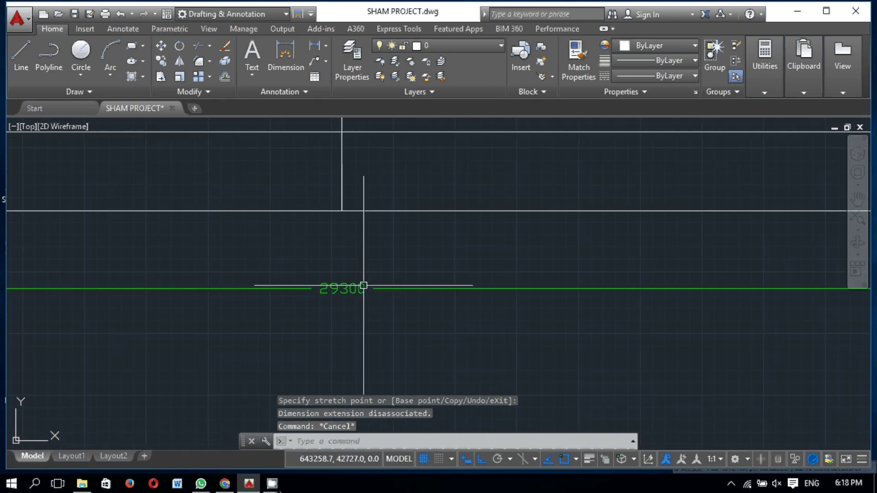
pyautogui.scroll(-2, 386, 280)
pyautogui.scroll(-2, 425, 276)
pyautogui.scroll(-1, 430, 281)
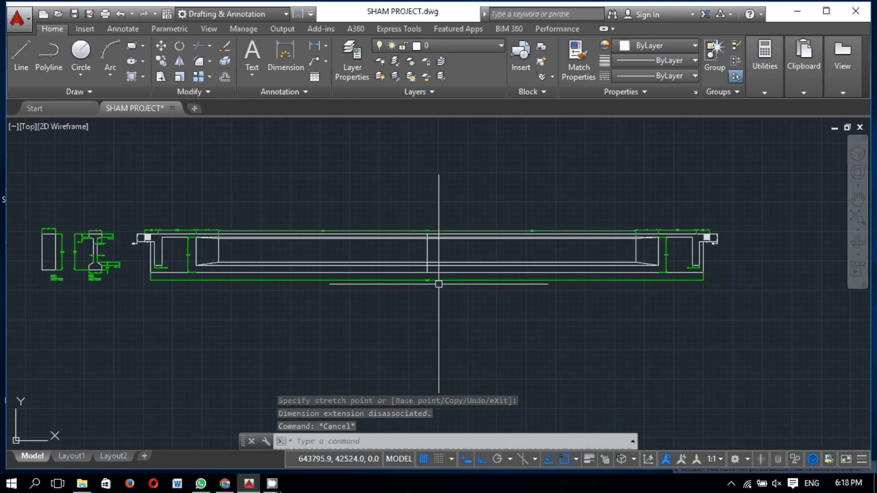